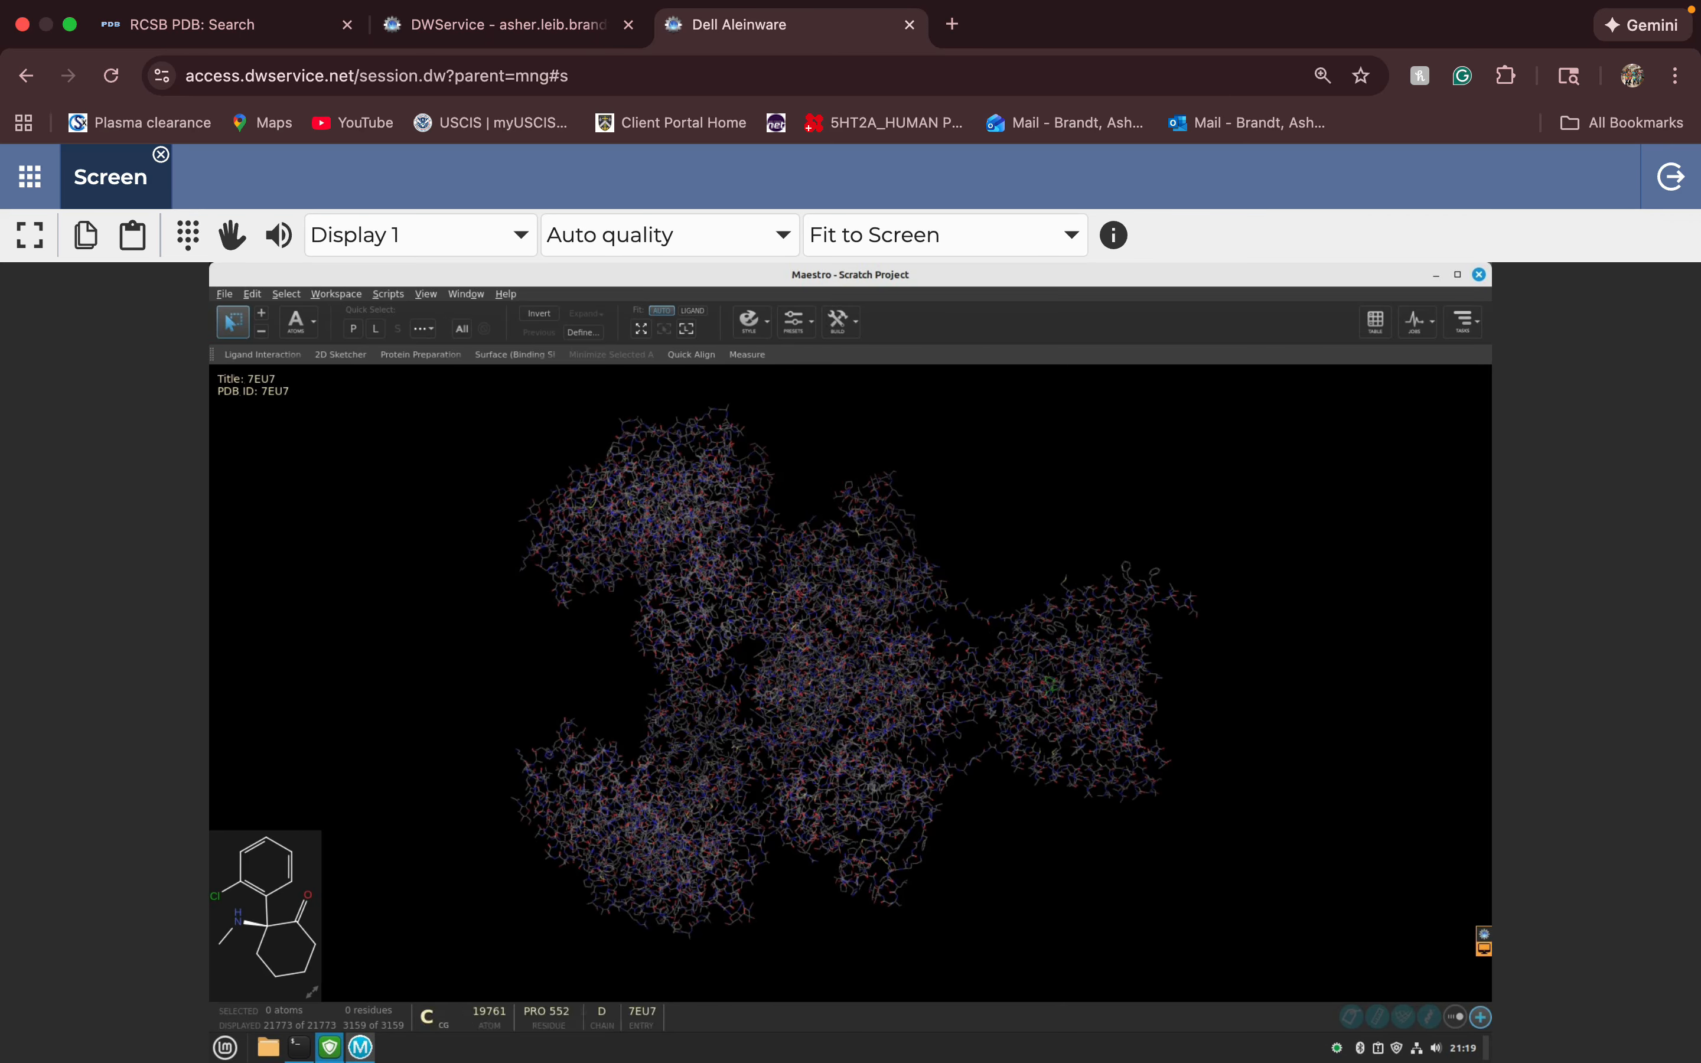
- View the 7EU7 entry in the RCSB PDB search results, then switch back to the remote Maestro session
{"action": "left_click", "coordinate": [506, 24]}
{"action": "key", "text": "ctrl+shift+Tab"}
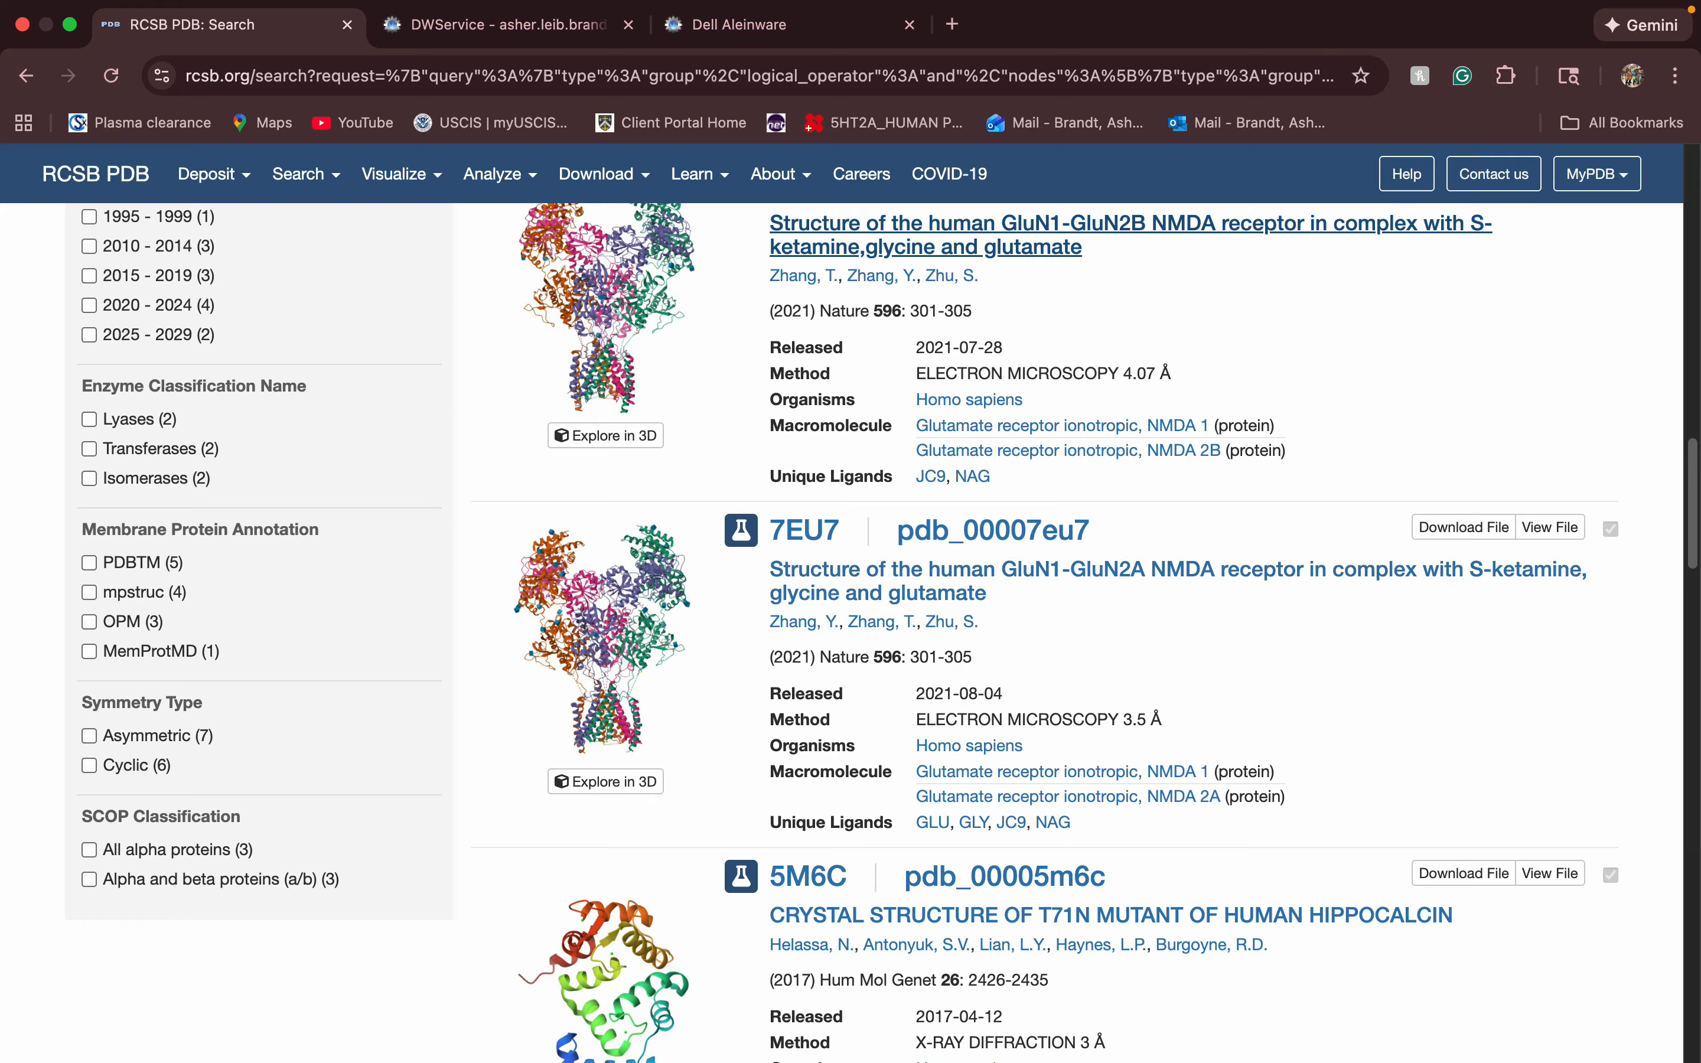
{"action": "left_click", "coordinate": [738, 24]}
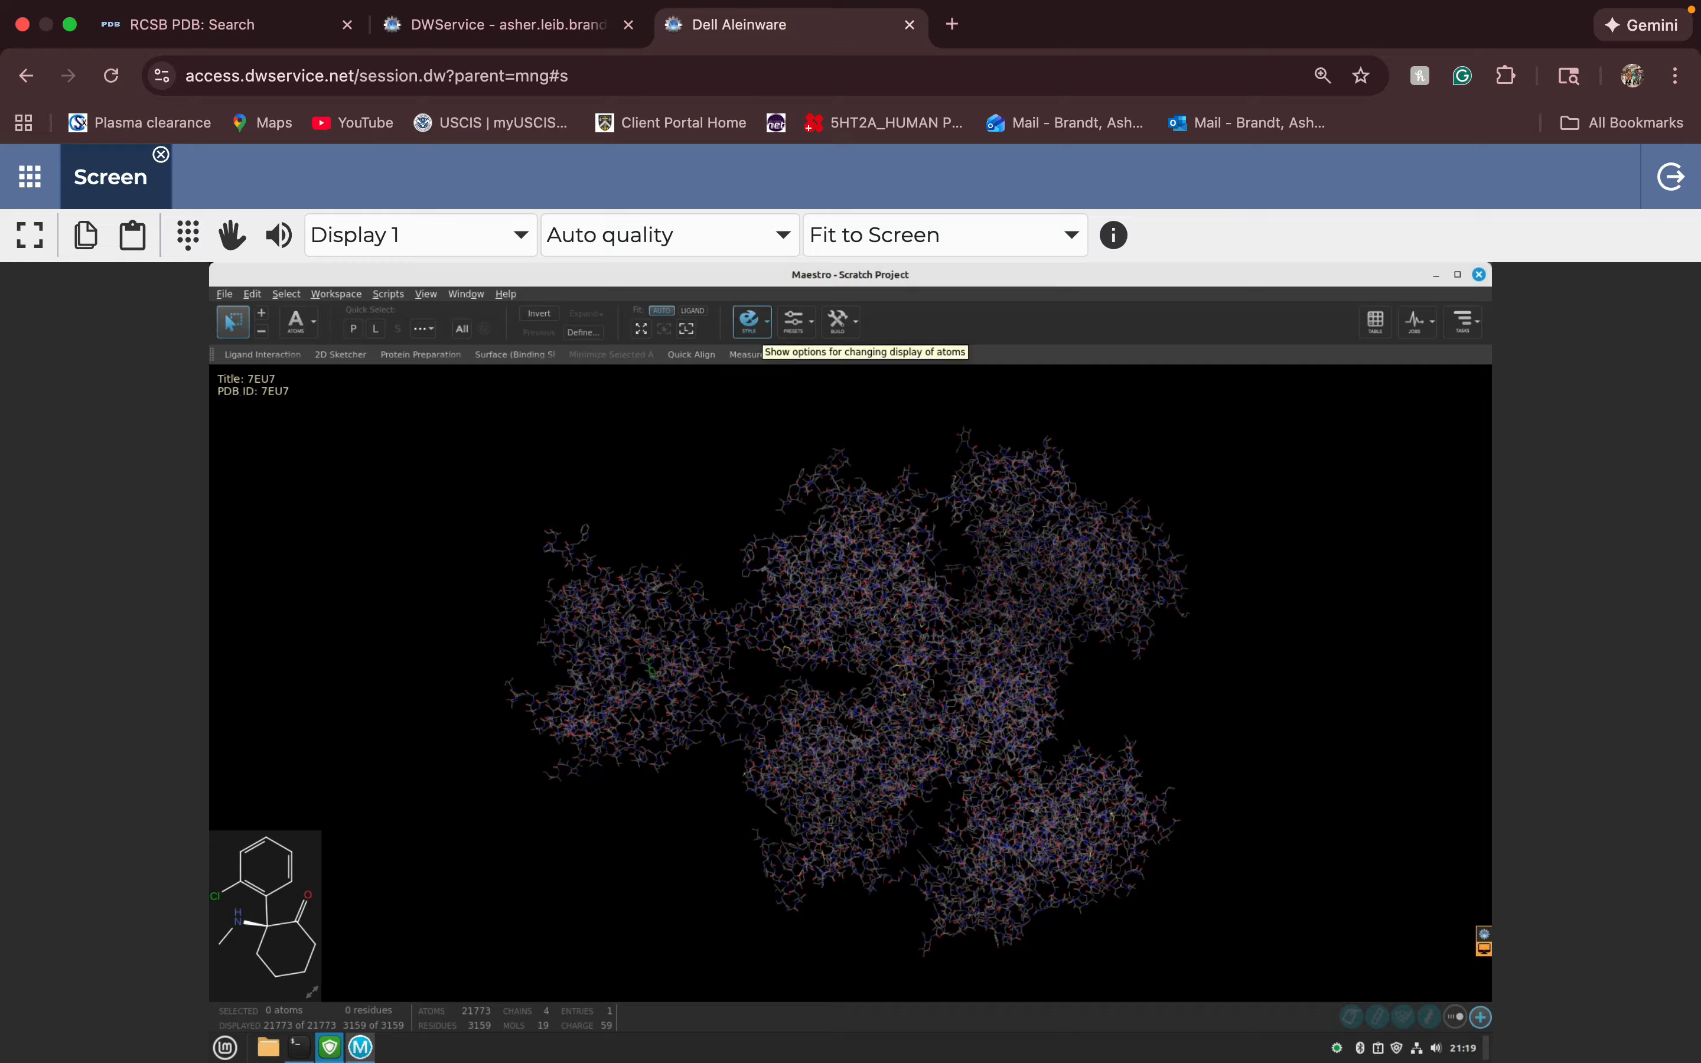
- Add cartoon ribbons to the 7EU7 protein and rotate the structure to inspect it
{"action": "left_click", "coordinate": [749, 321]}
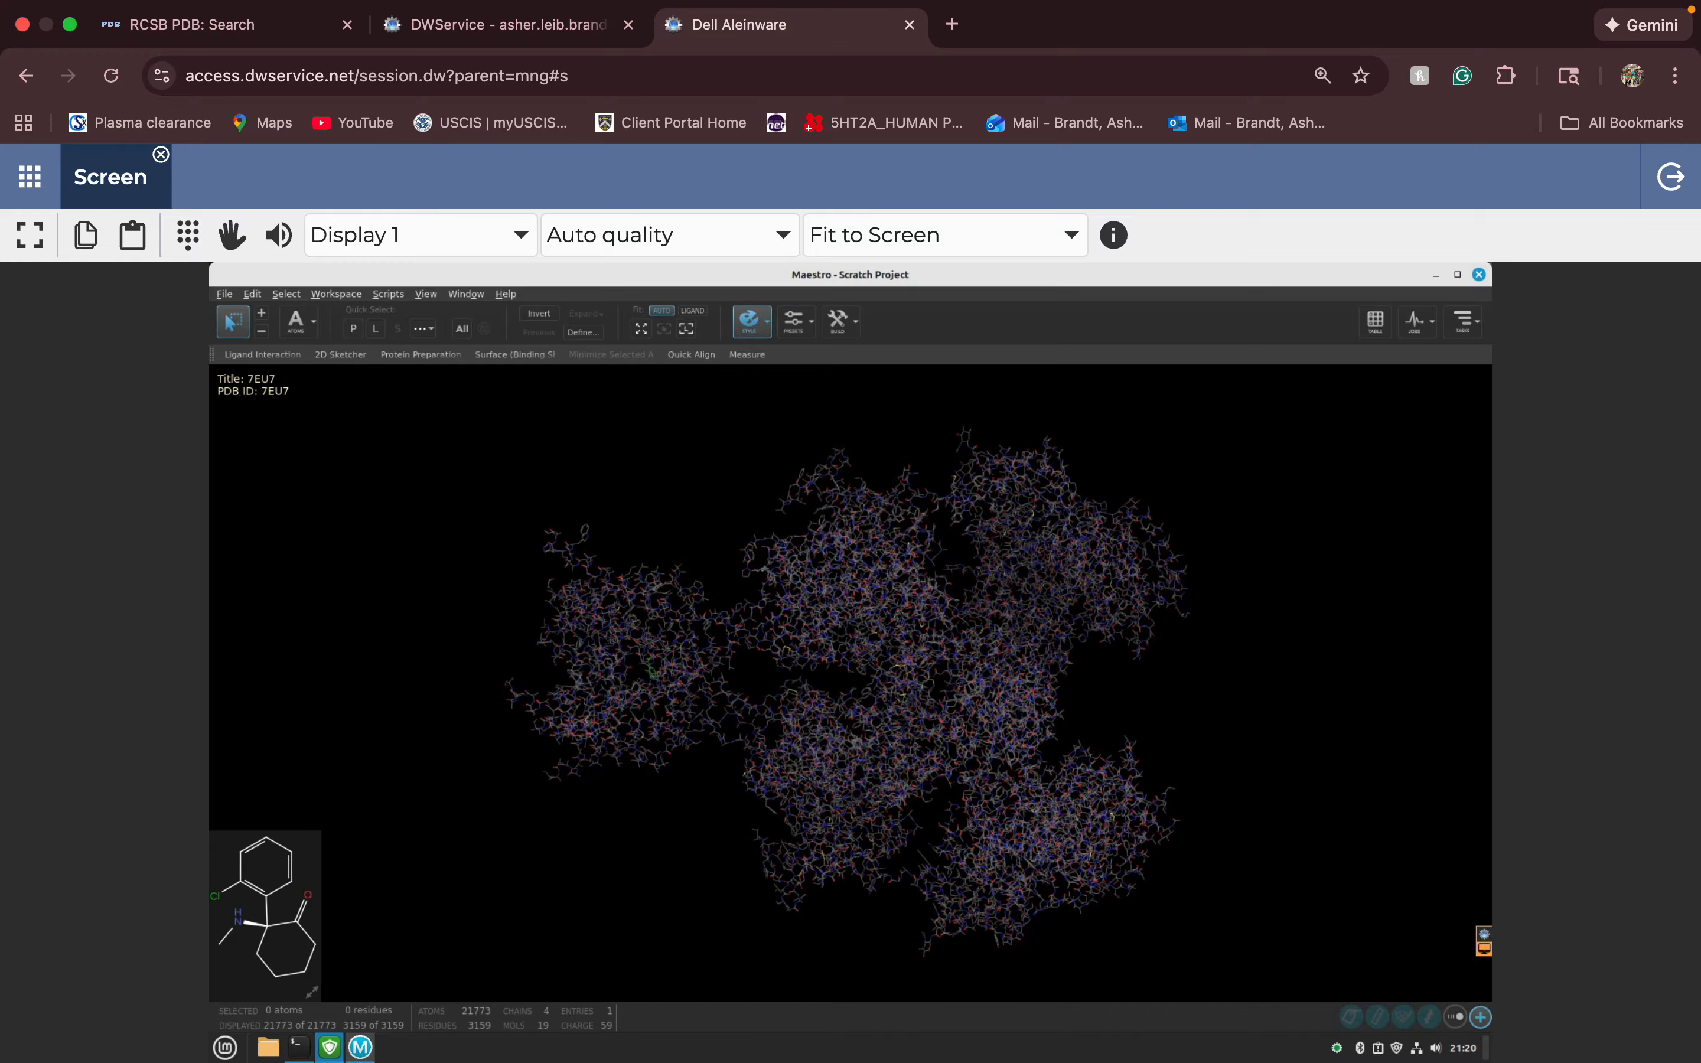
{"action": "left_click", "coordinate": [768, 473]}
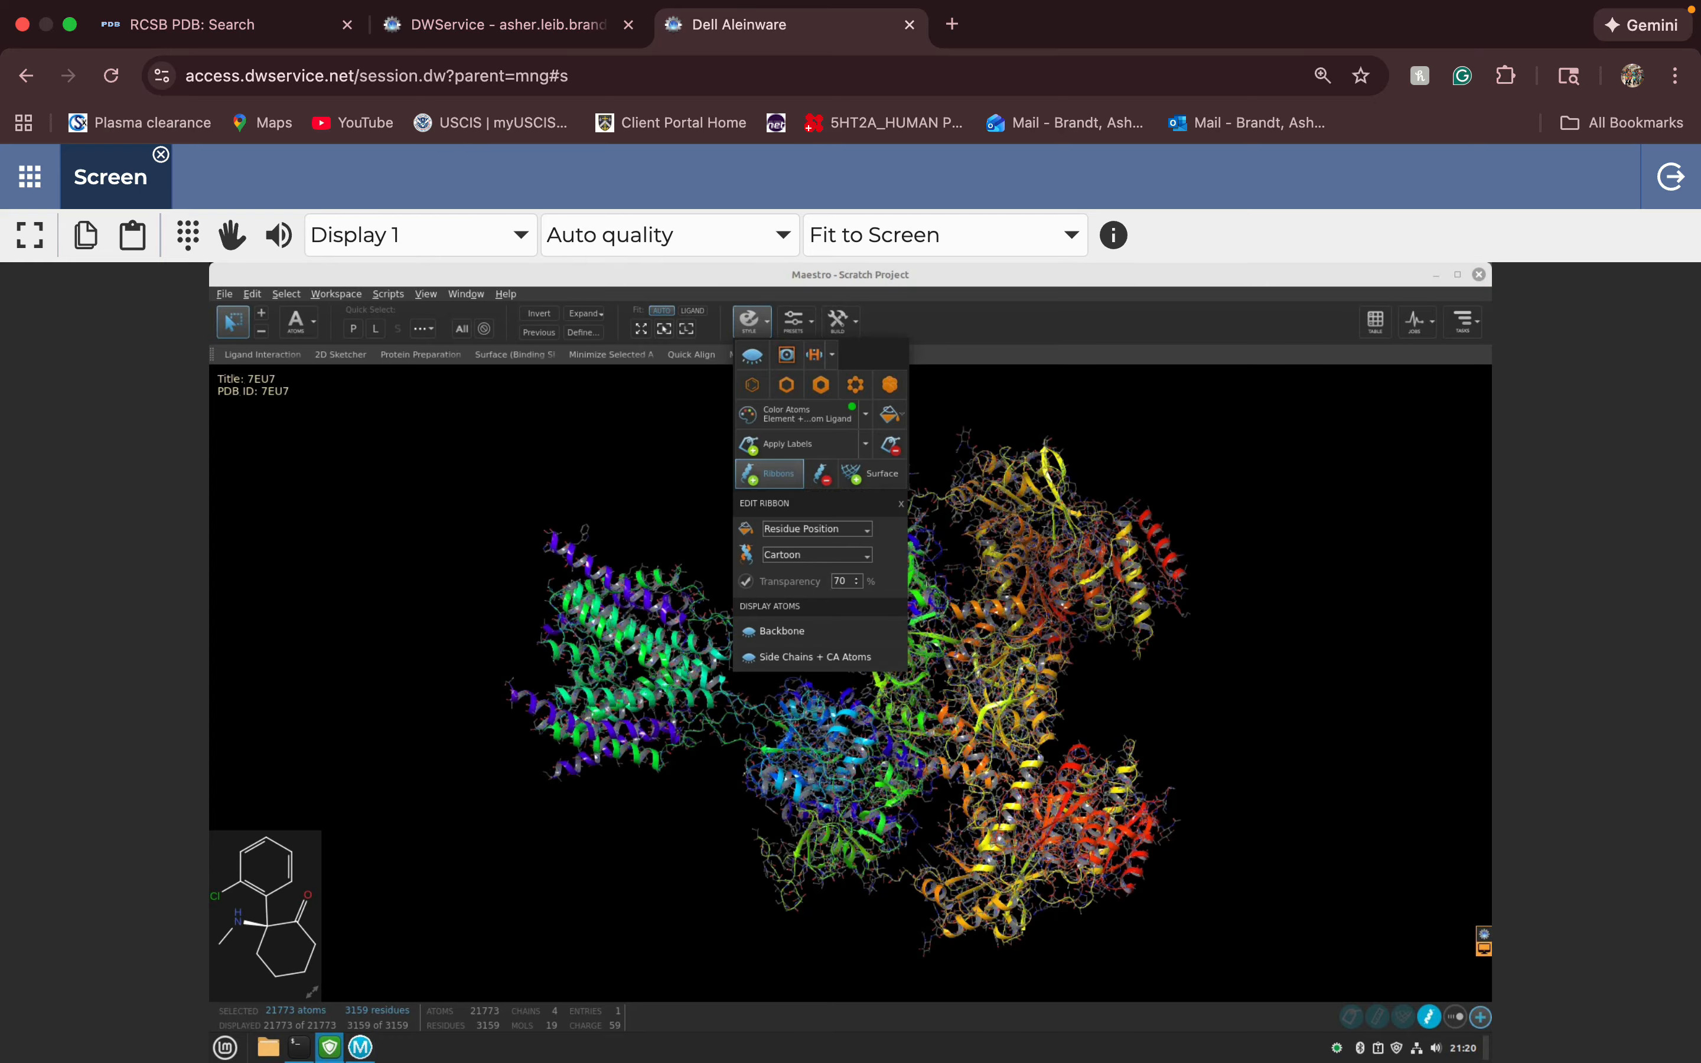
{"action": "left_click", "coordinate": [997, 759]}
{"action": "middle_click_drag", "start_coordinate": [869, 875], "coordinate": [788, 492]}
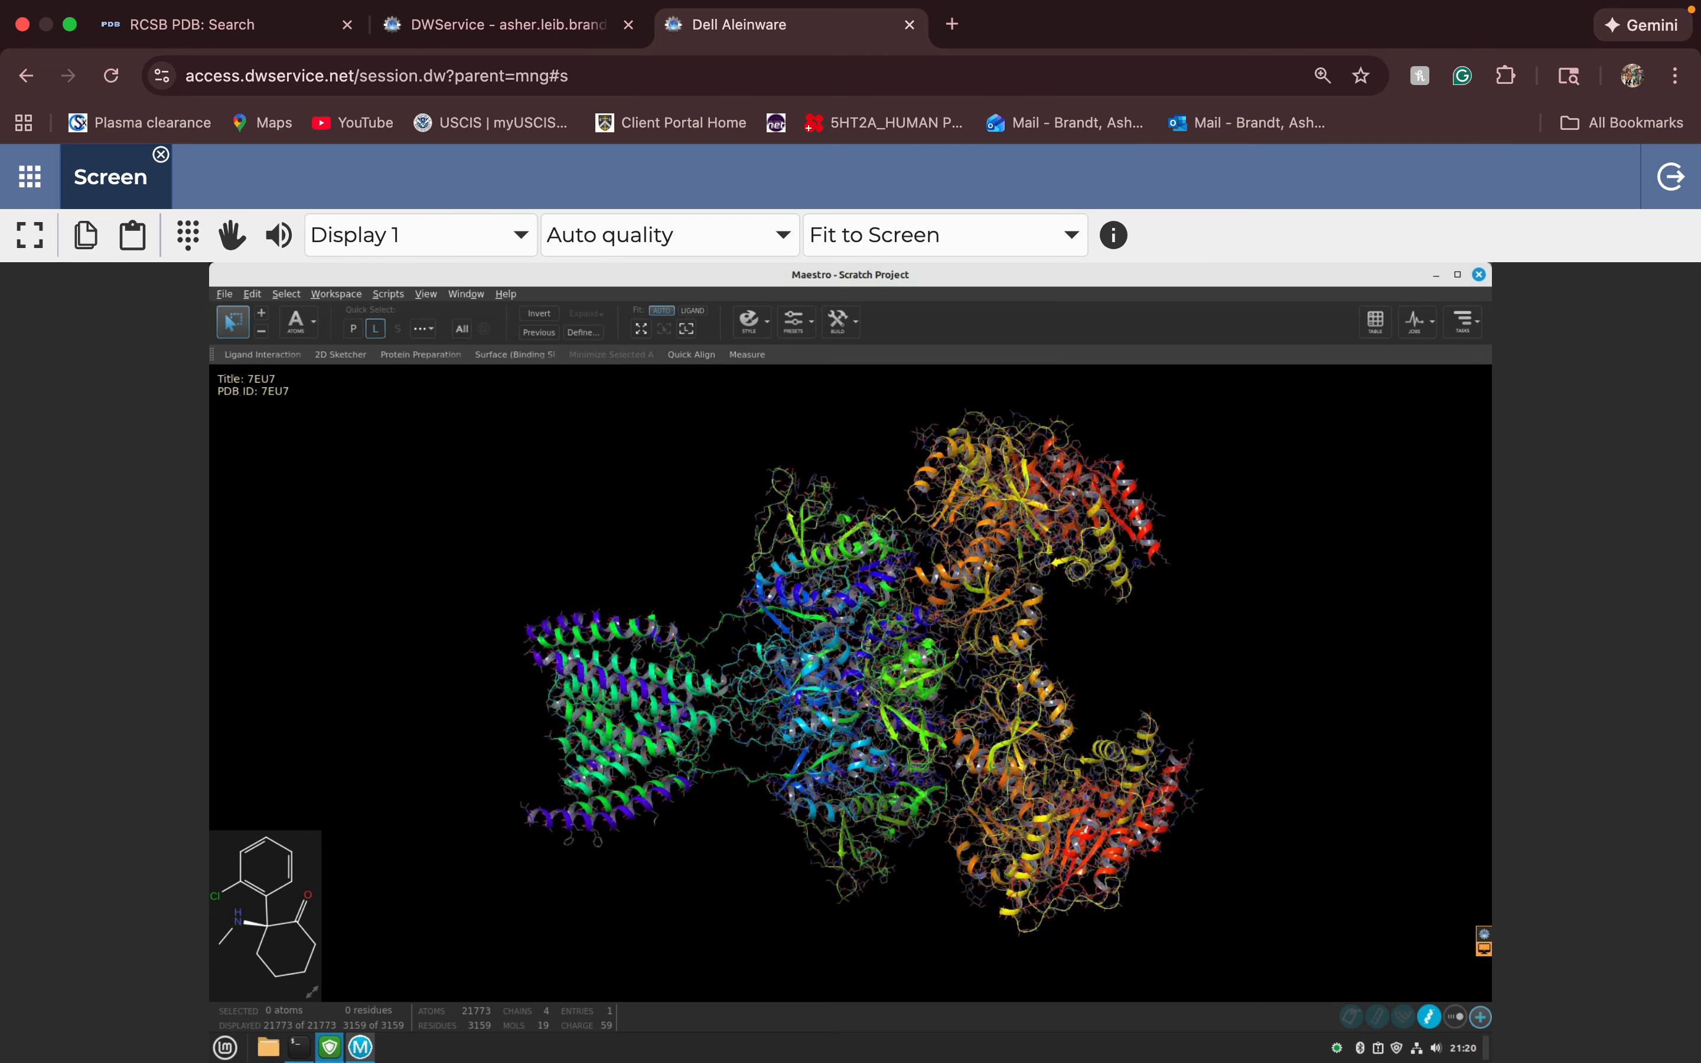
- Select the ligand, display it in the space-filling CPK style, and fit the view to it
{"action": "left_click", "coordinate": [376, 329]}
{"action": "left_click", "coordinate": [750, 321]}
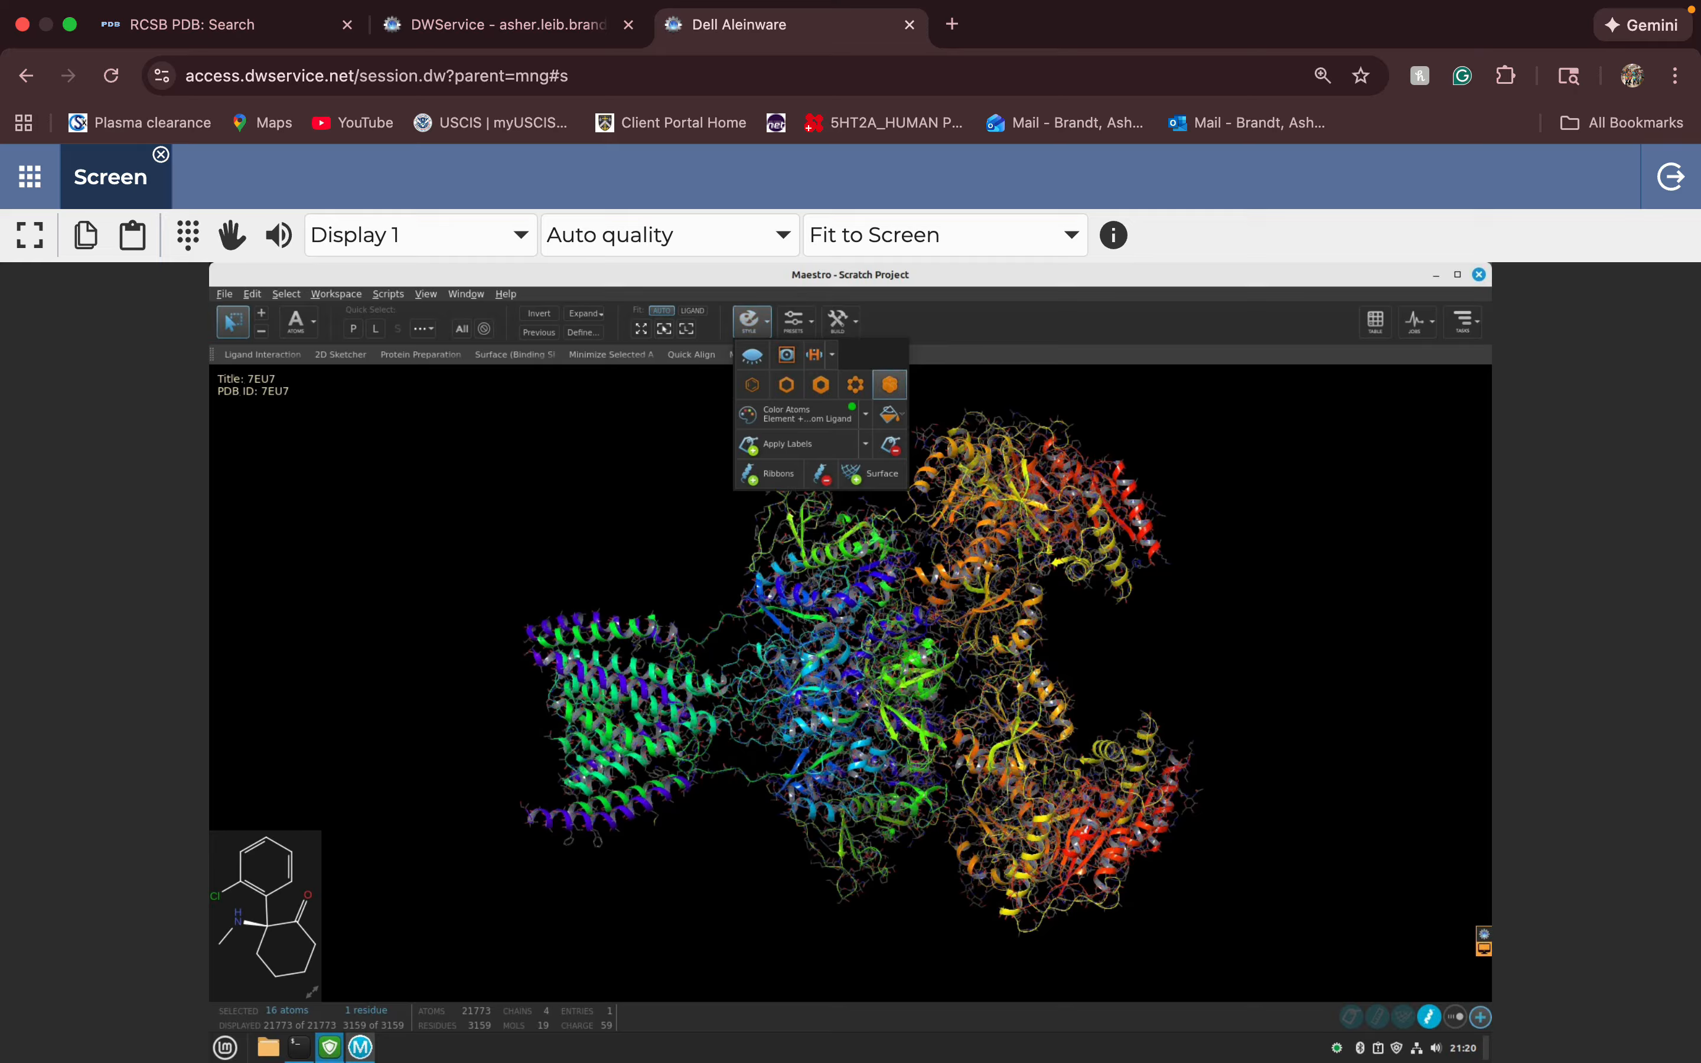
{"action": "left_click", "coordinate": [890, 385]}
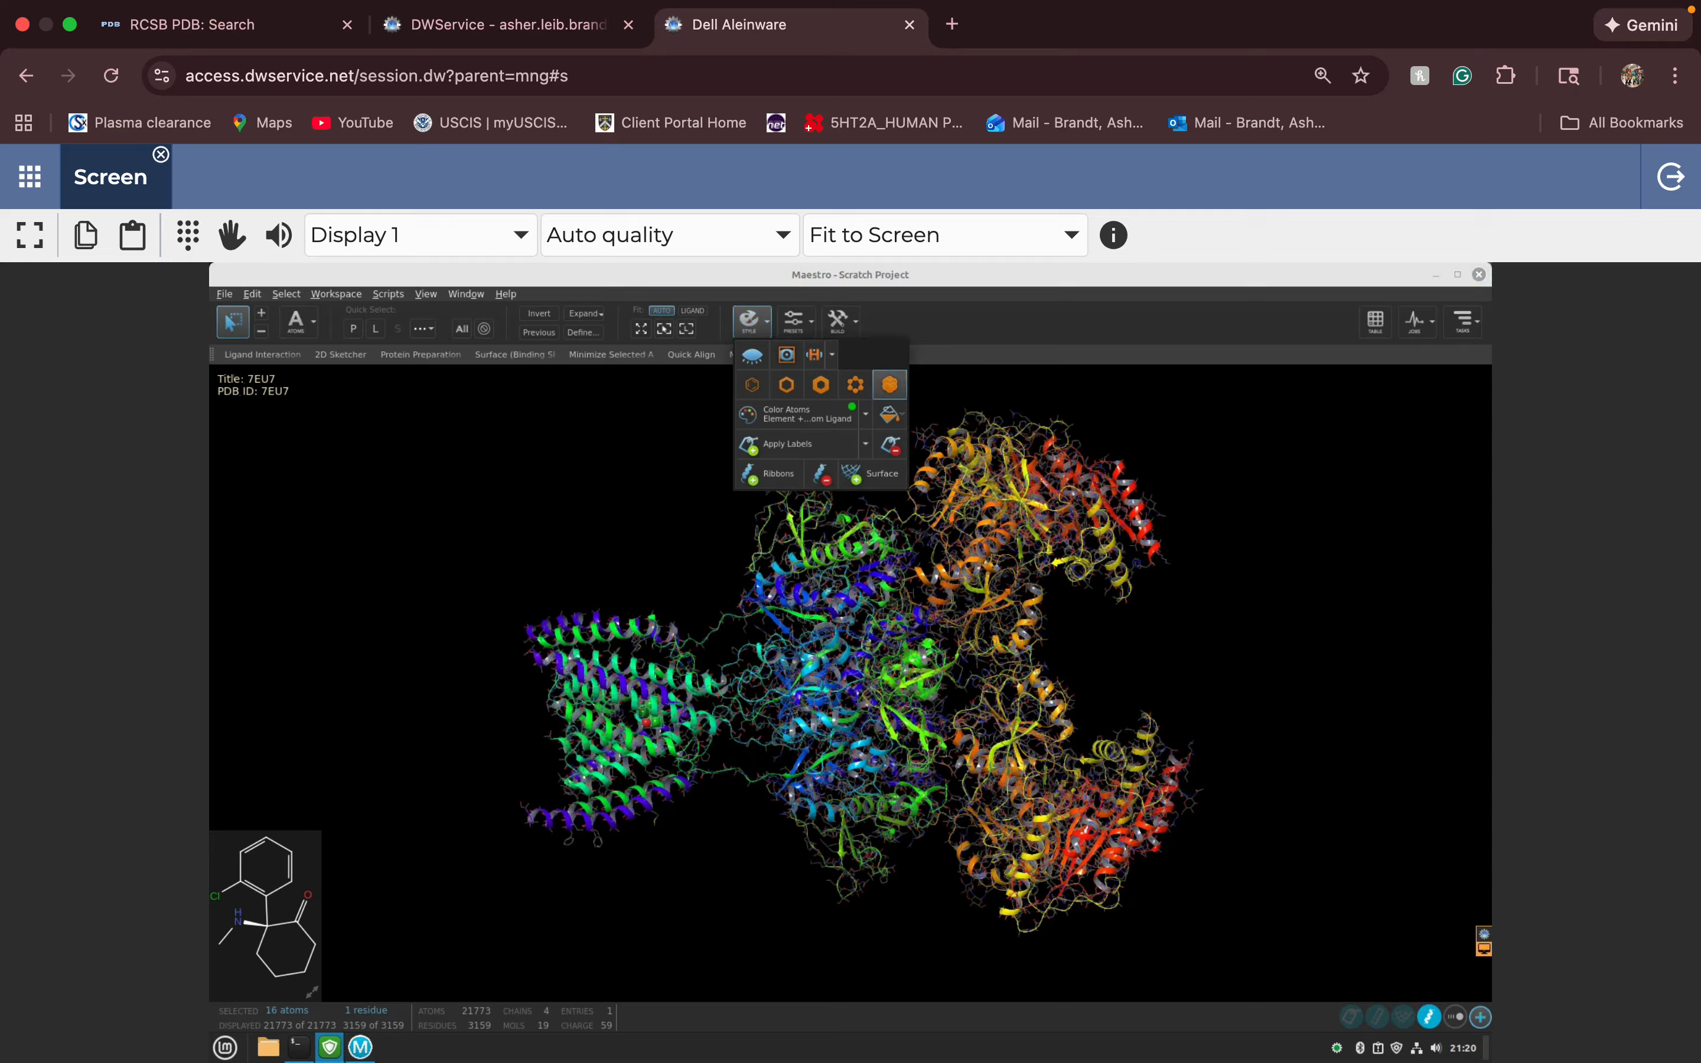
{"action": "key", "text": "Escape"}
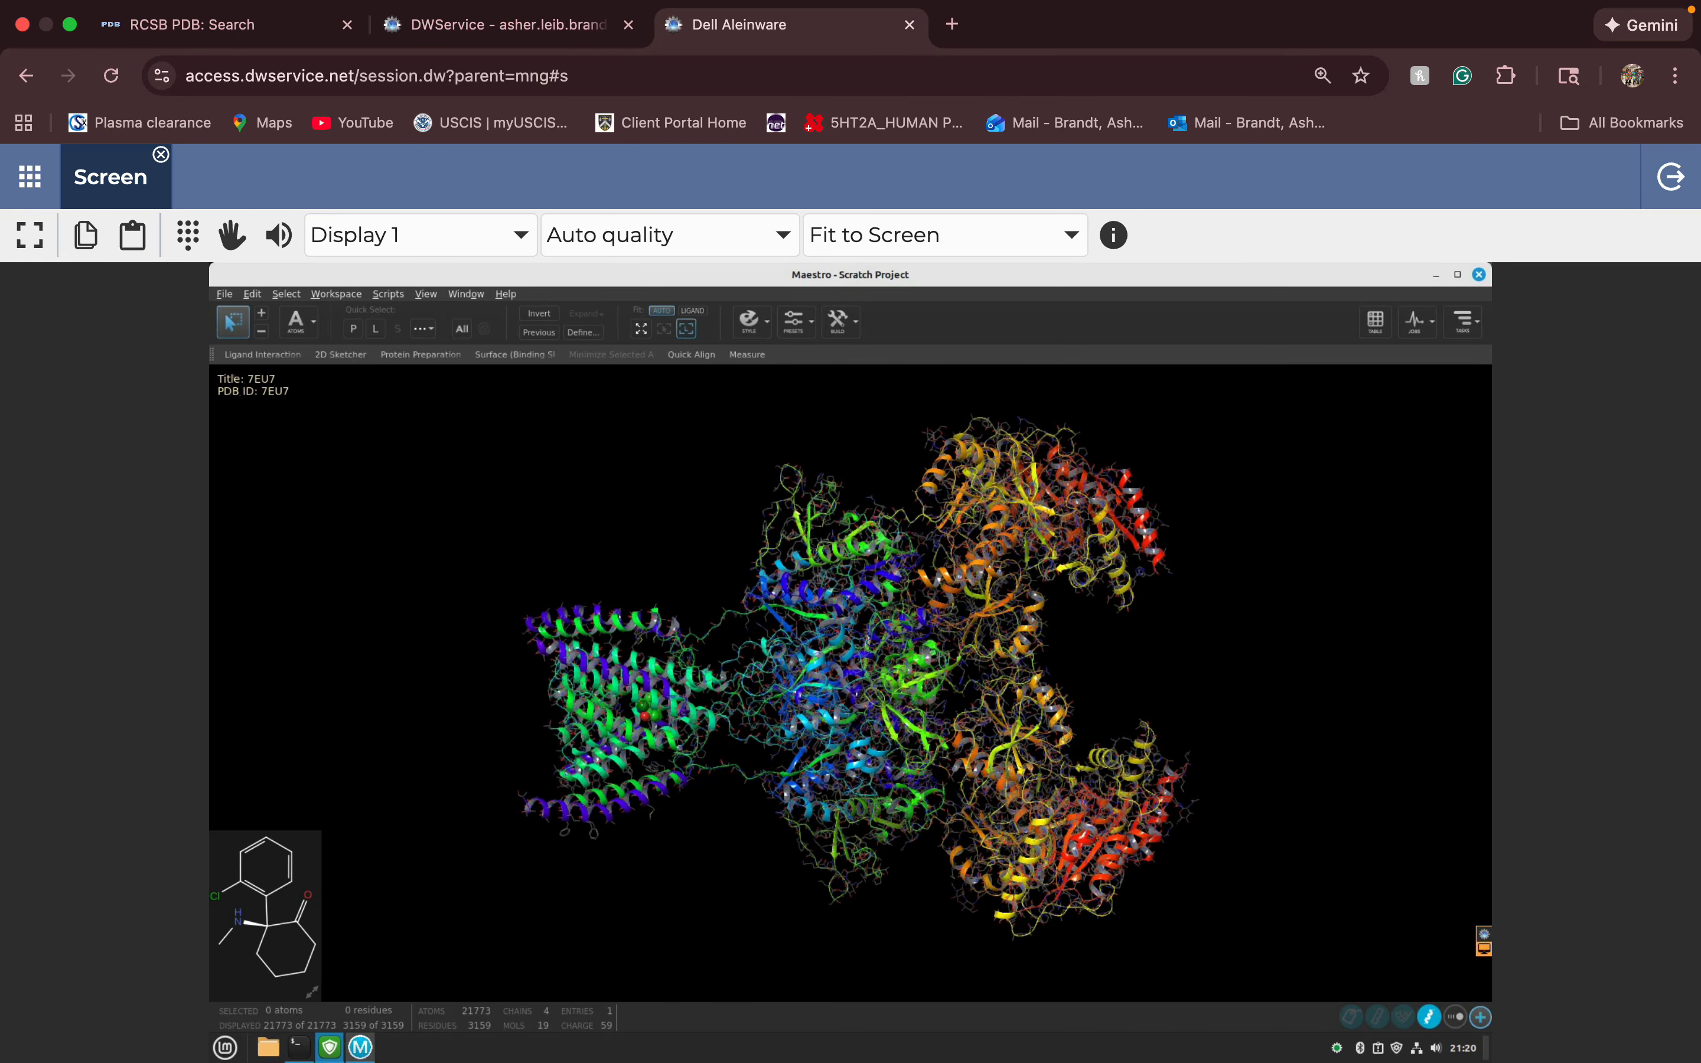
{"action": "left_click", "coordinate": [687, 328]}
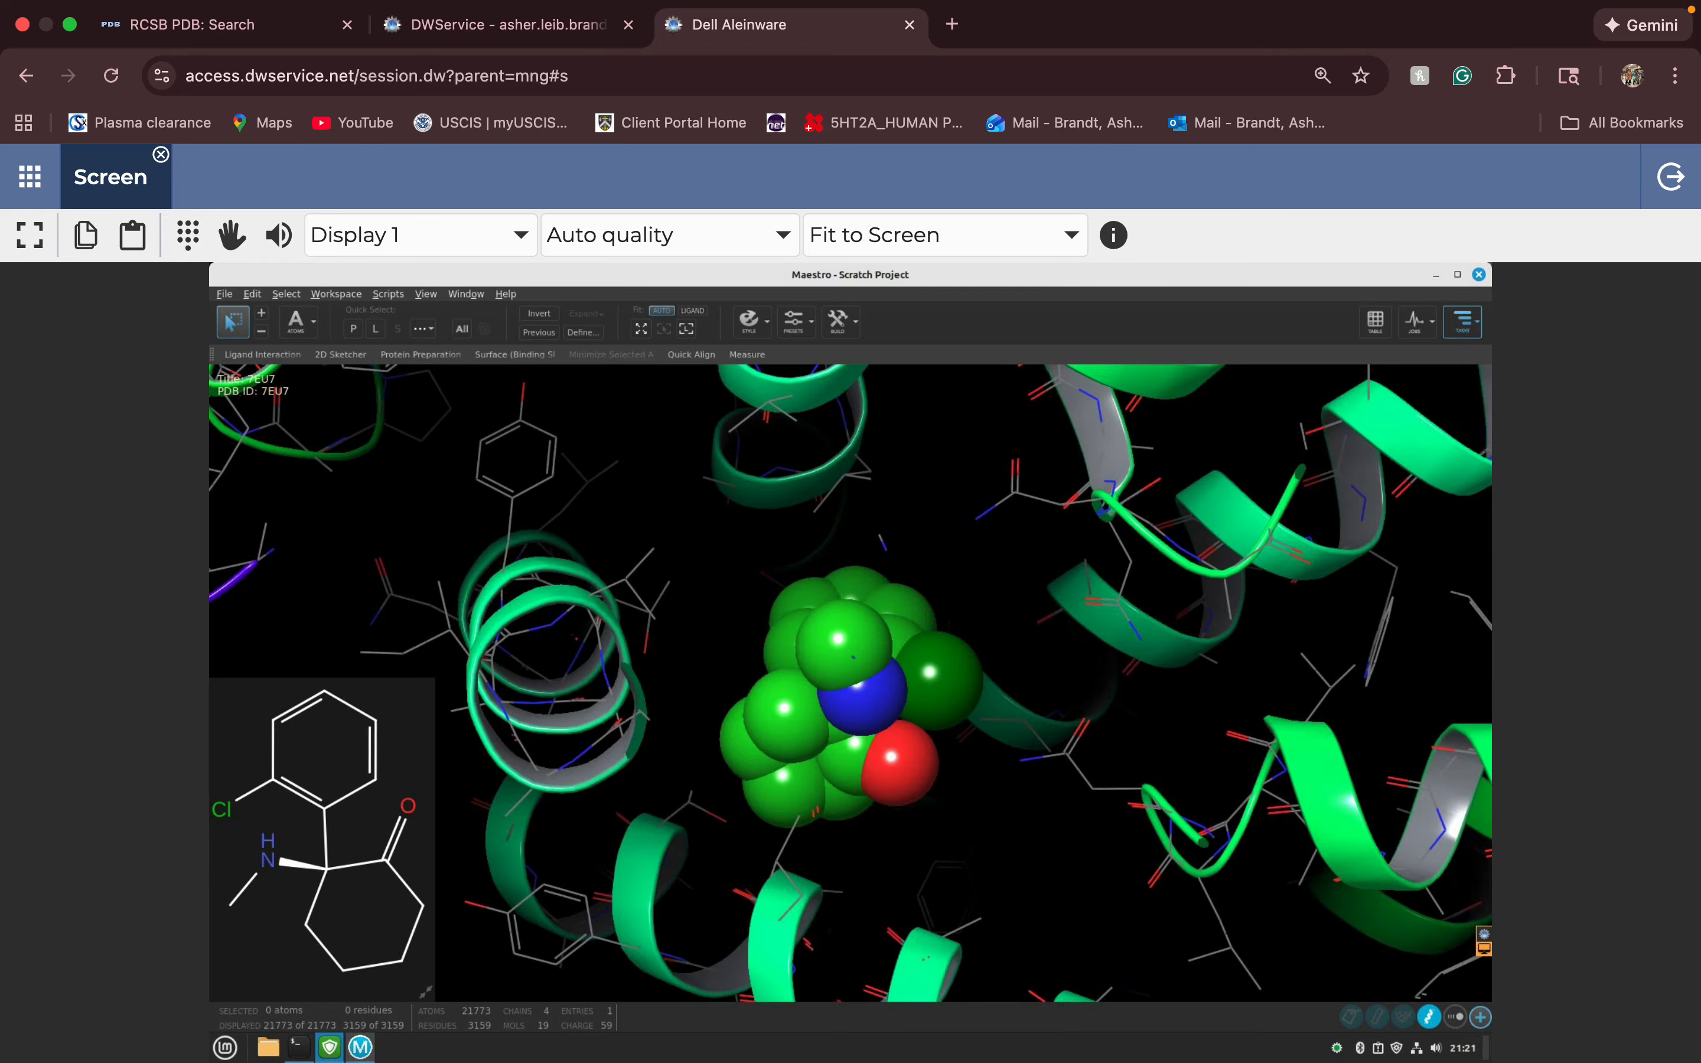
- Find the Protein Preparation Workflow by searching the tasks for "protein pre" and set it to interactive mode
{"action": "left_click", "coordinate": [1461, 321]}
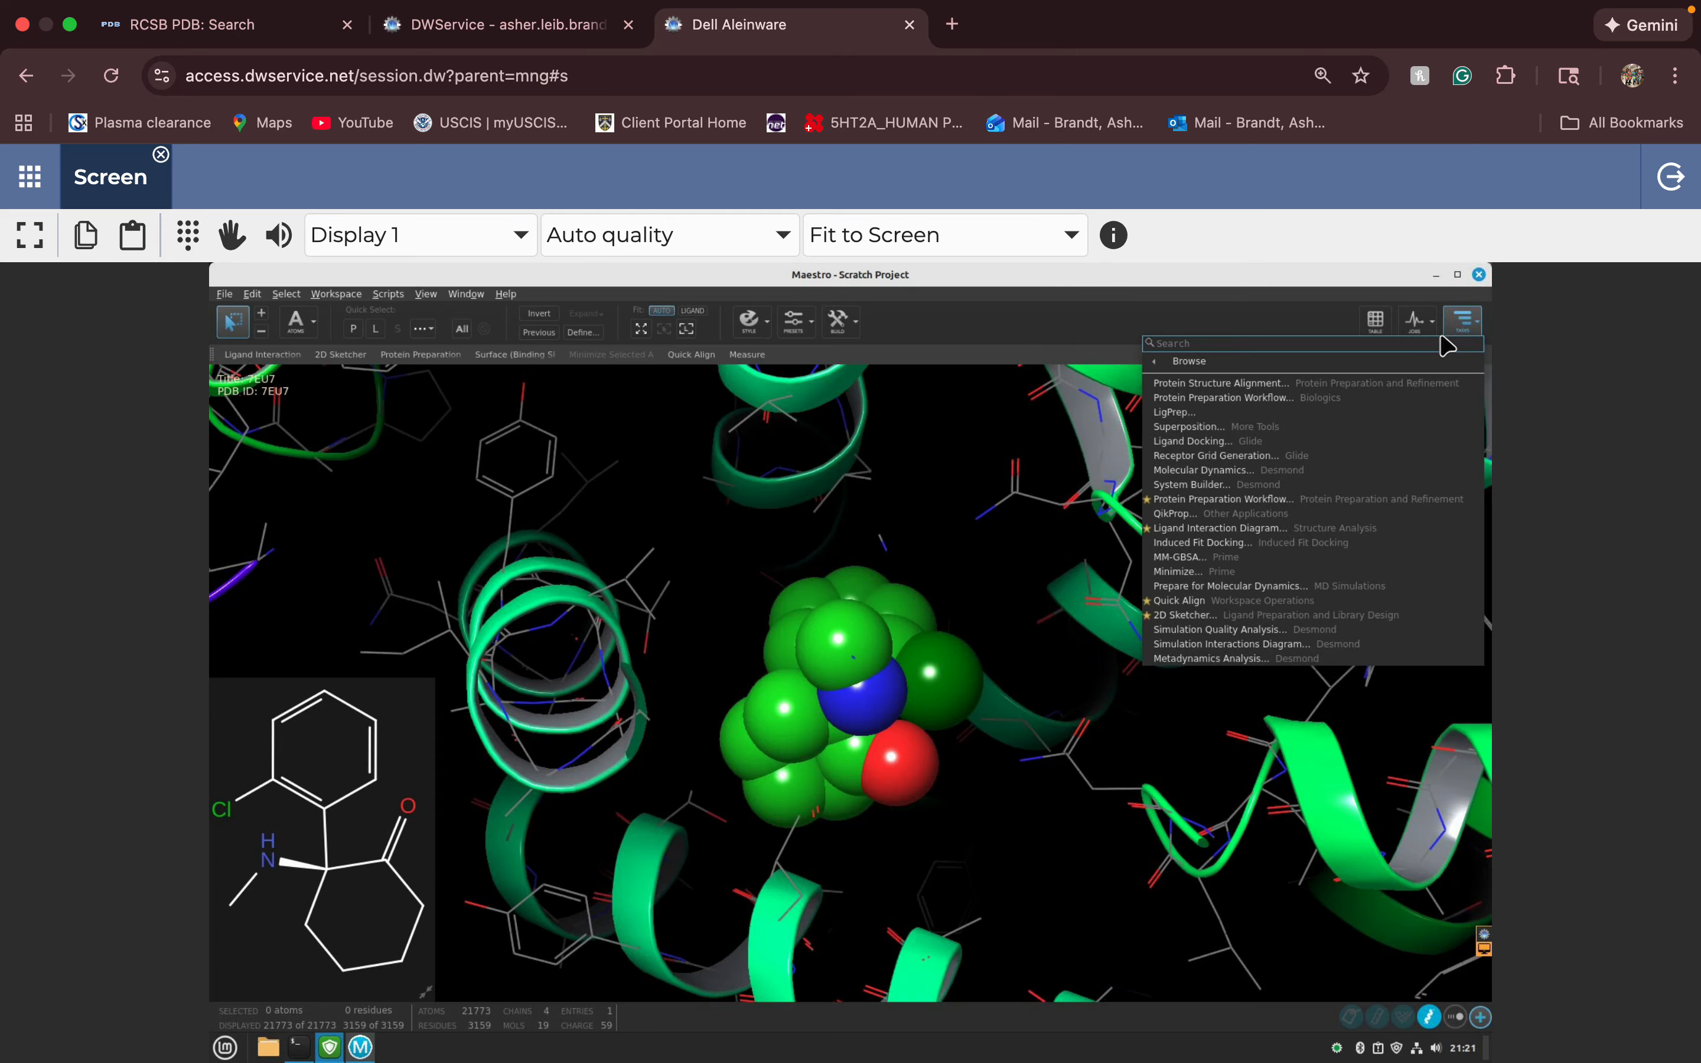
{"action": "type", "text": "protein pre"}
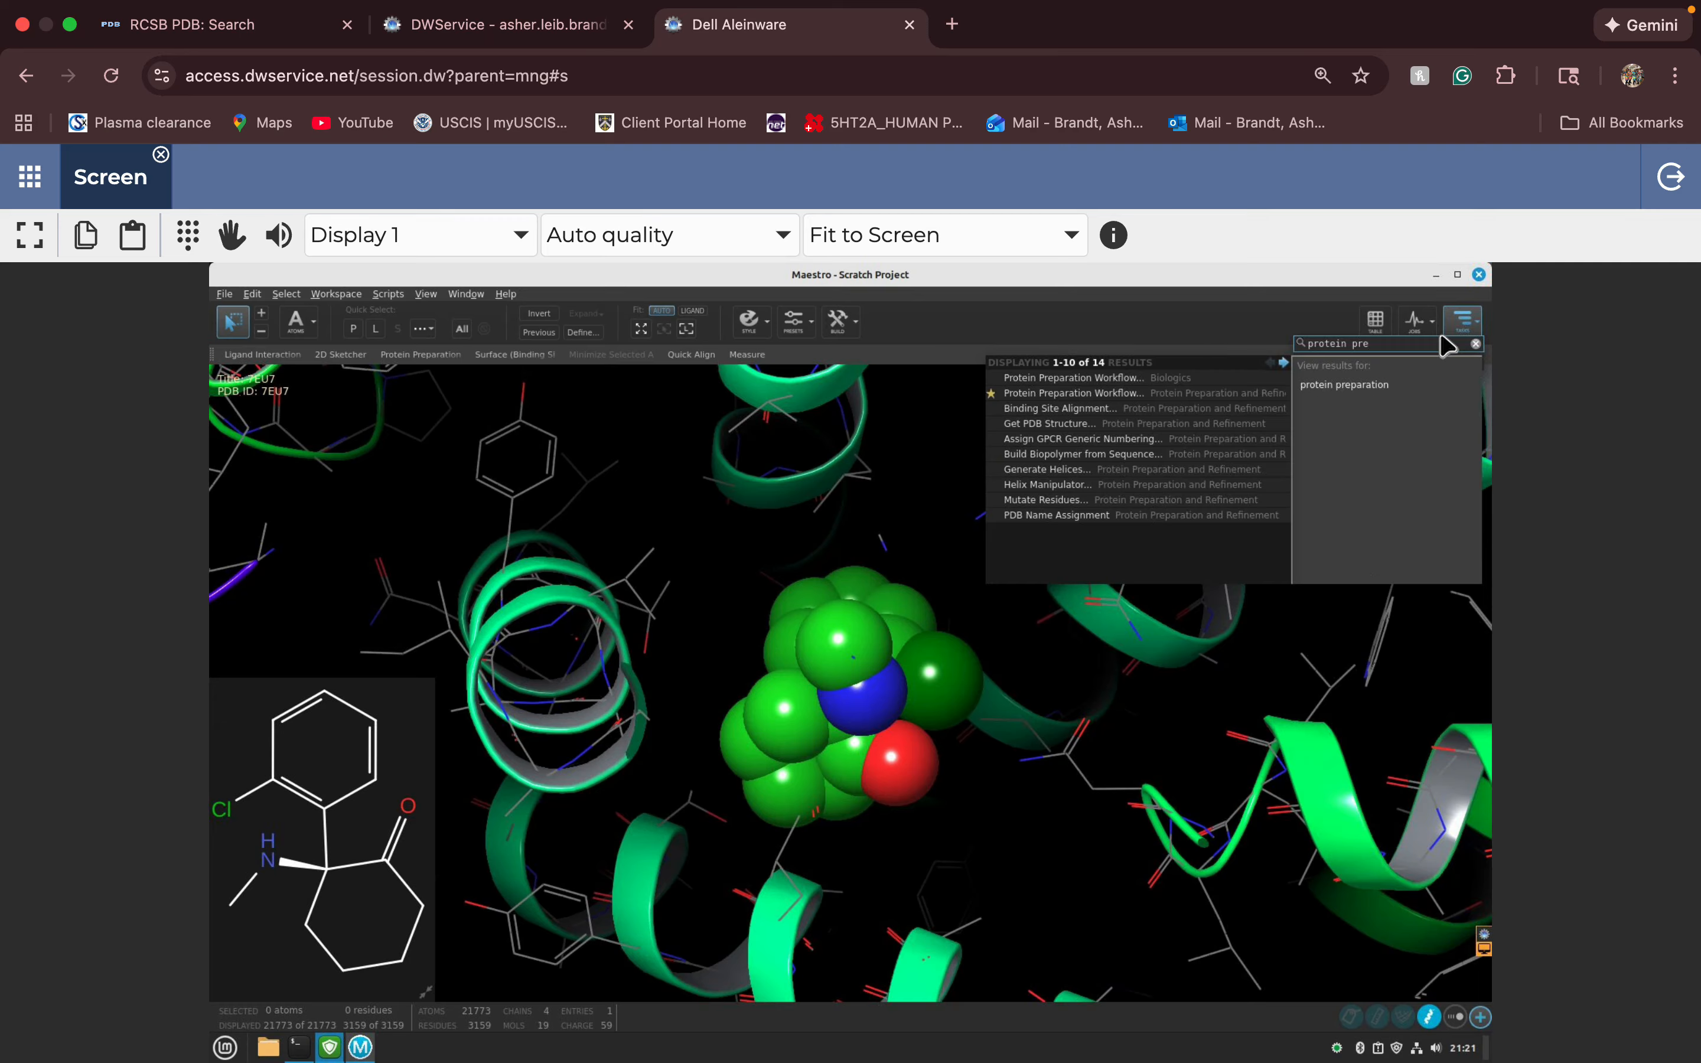
{"action": "left_click", "coordinate": [1073, 377]}
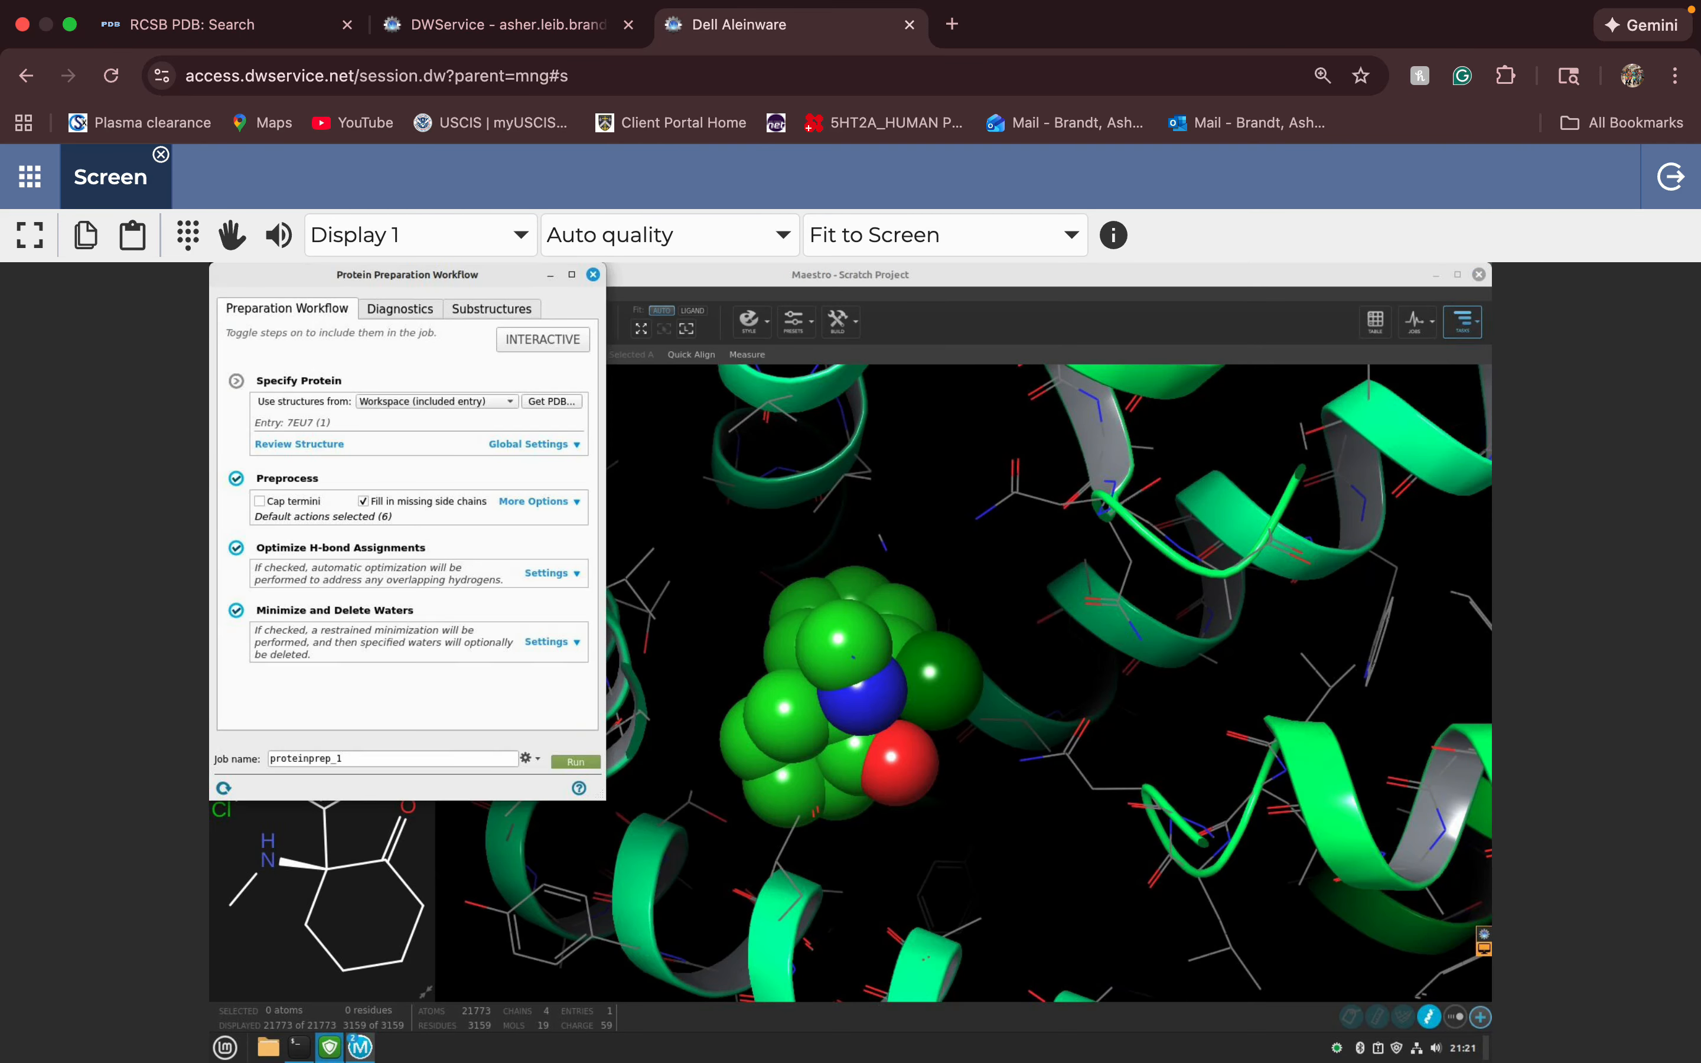
{"action": "left_click", "coordinate": [543, 339]}
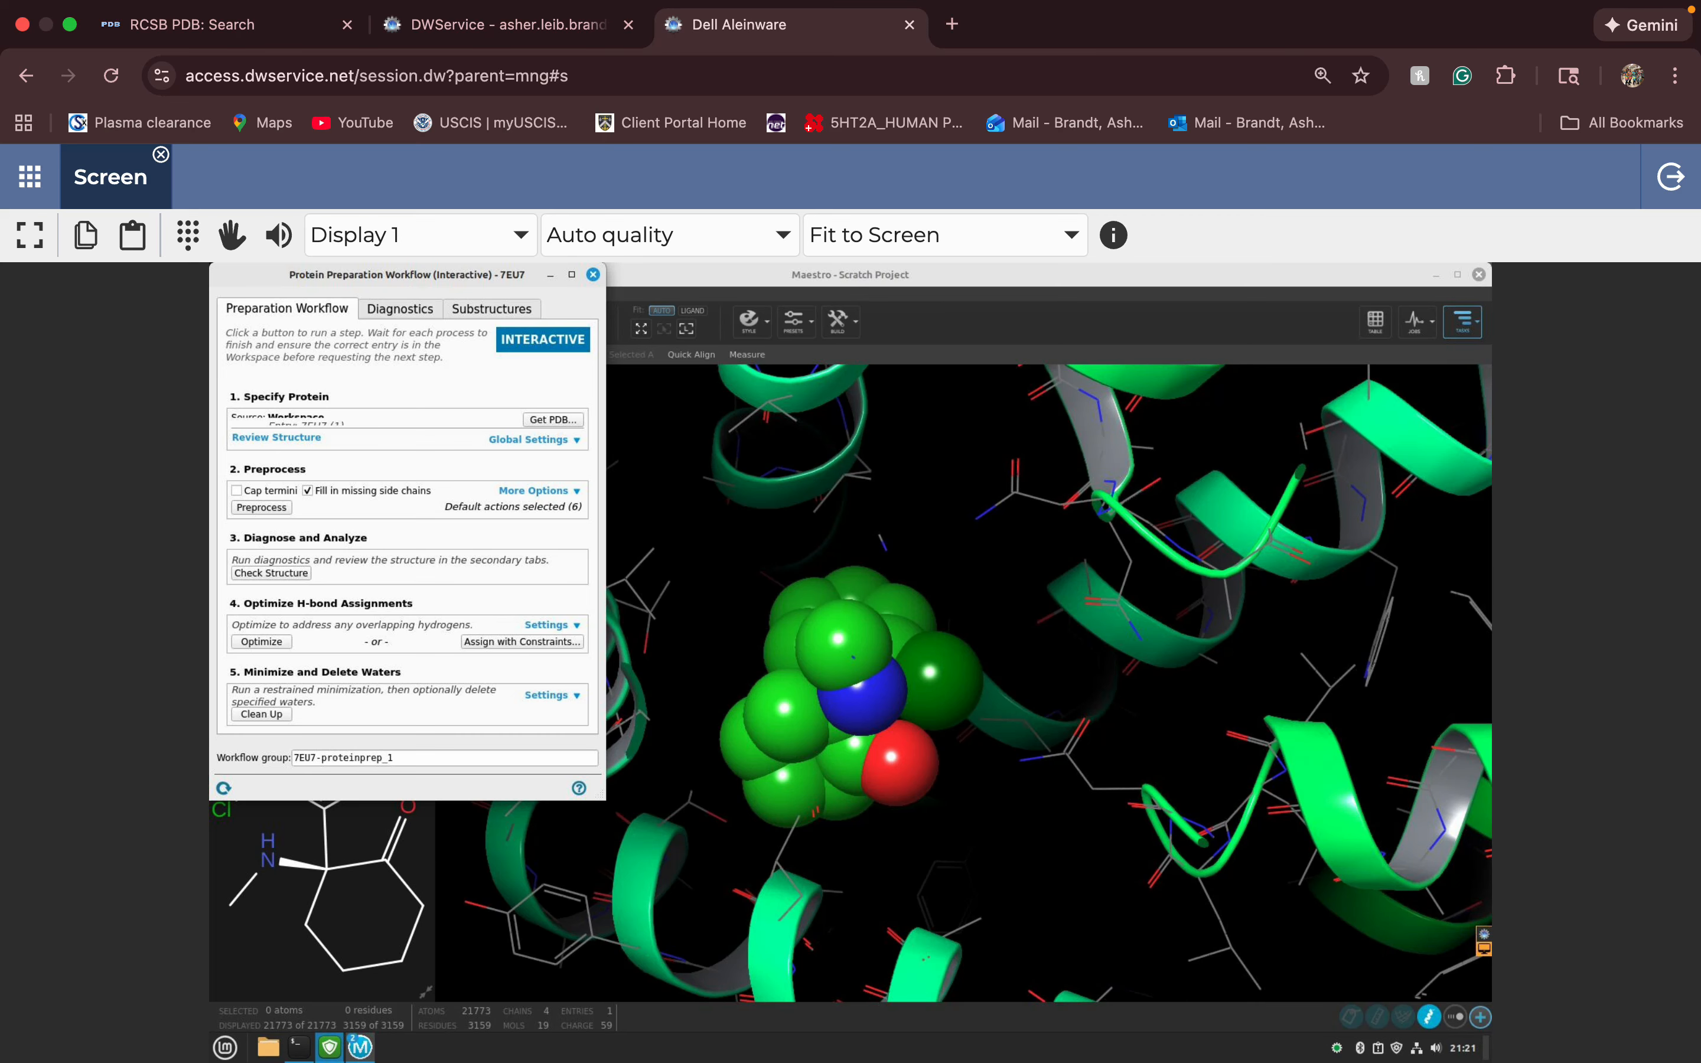
- Preprocess the 7EU7 structure with missing side chains filled in, and move the workflow dialog clear of the protein
{"action": "left_click", "coordinate": [271, 506]}
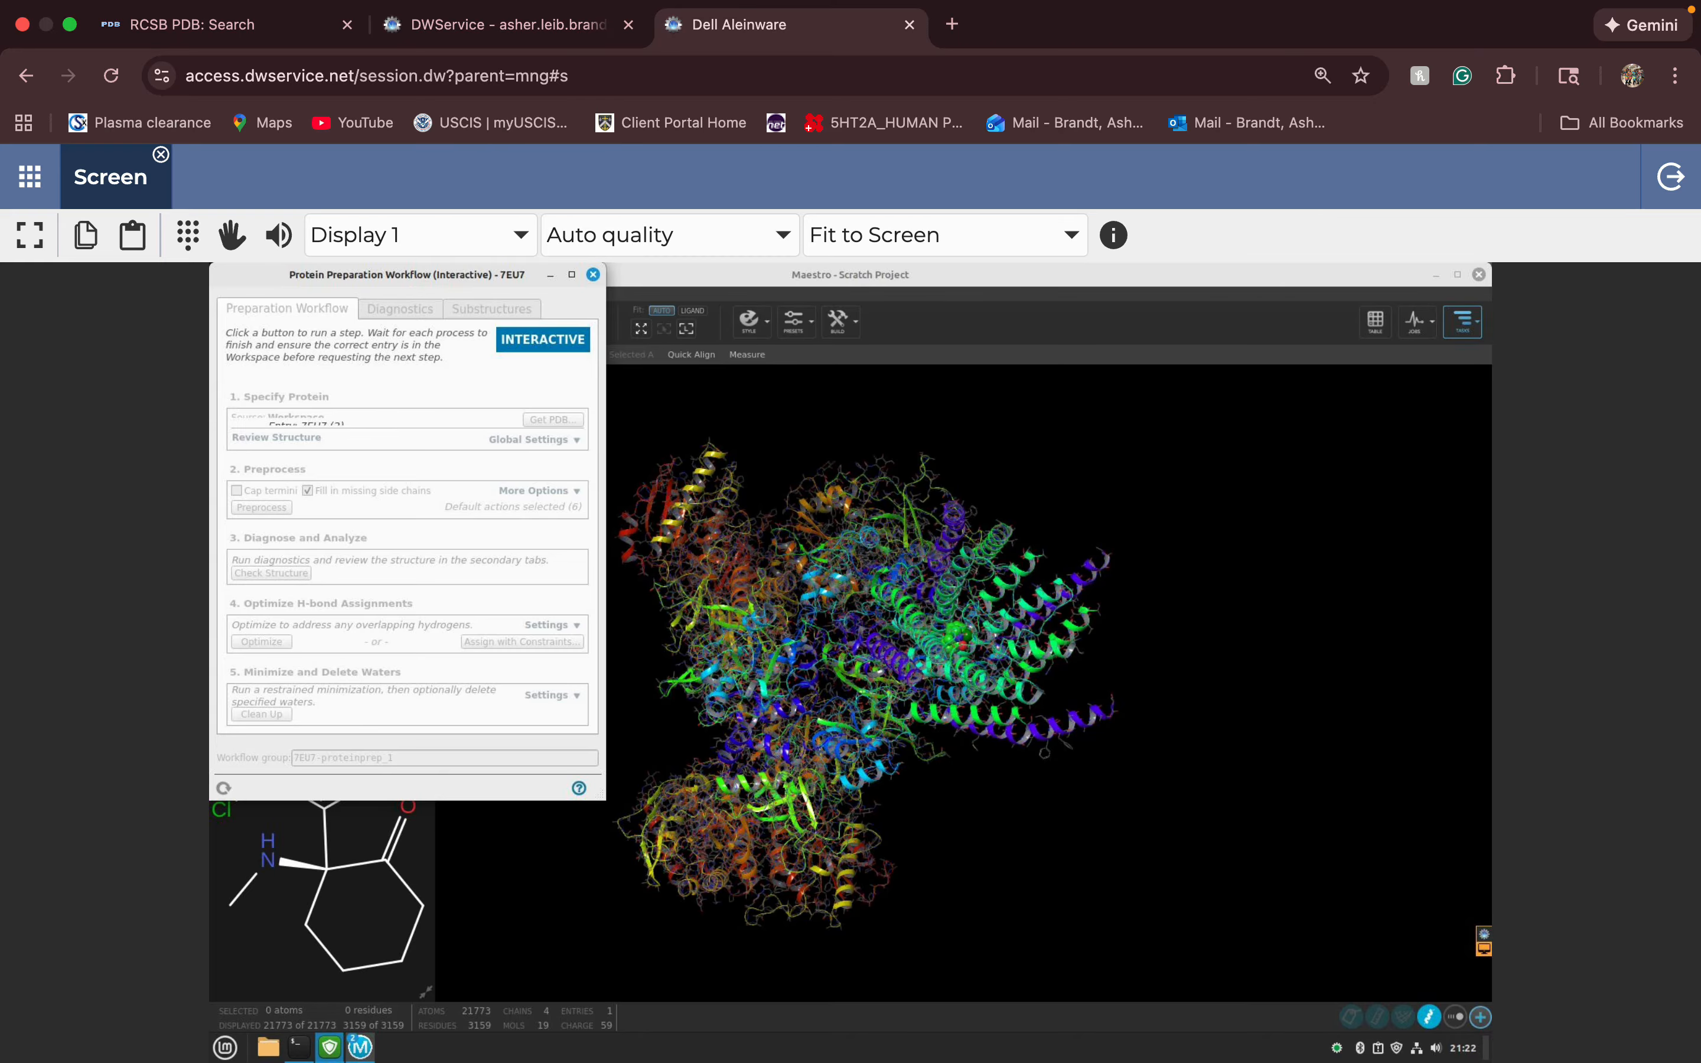
{"action": "left_click_drag", "start_coordinate": [407, 274], "coordinate": [1330, 329]}
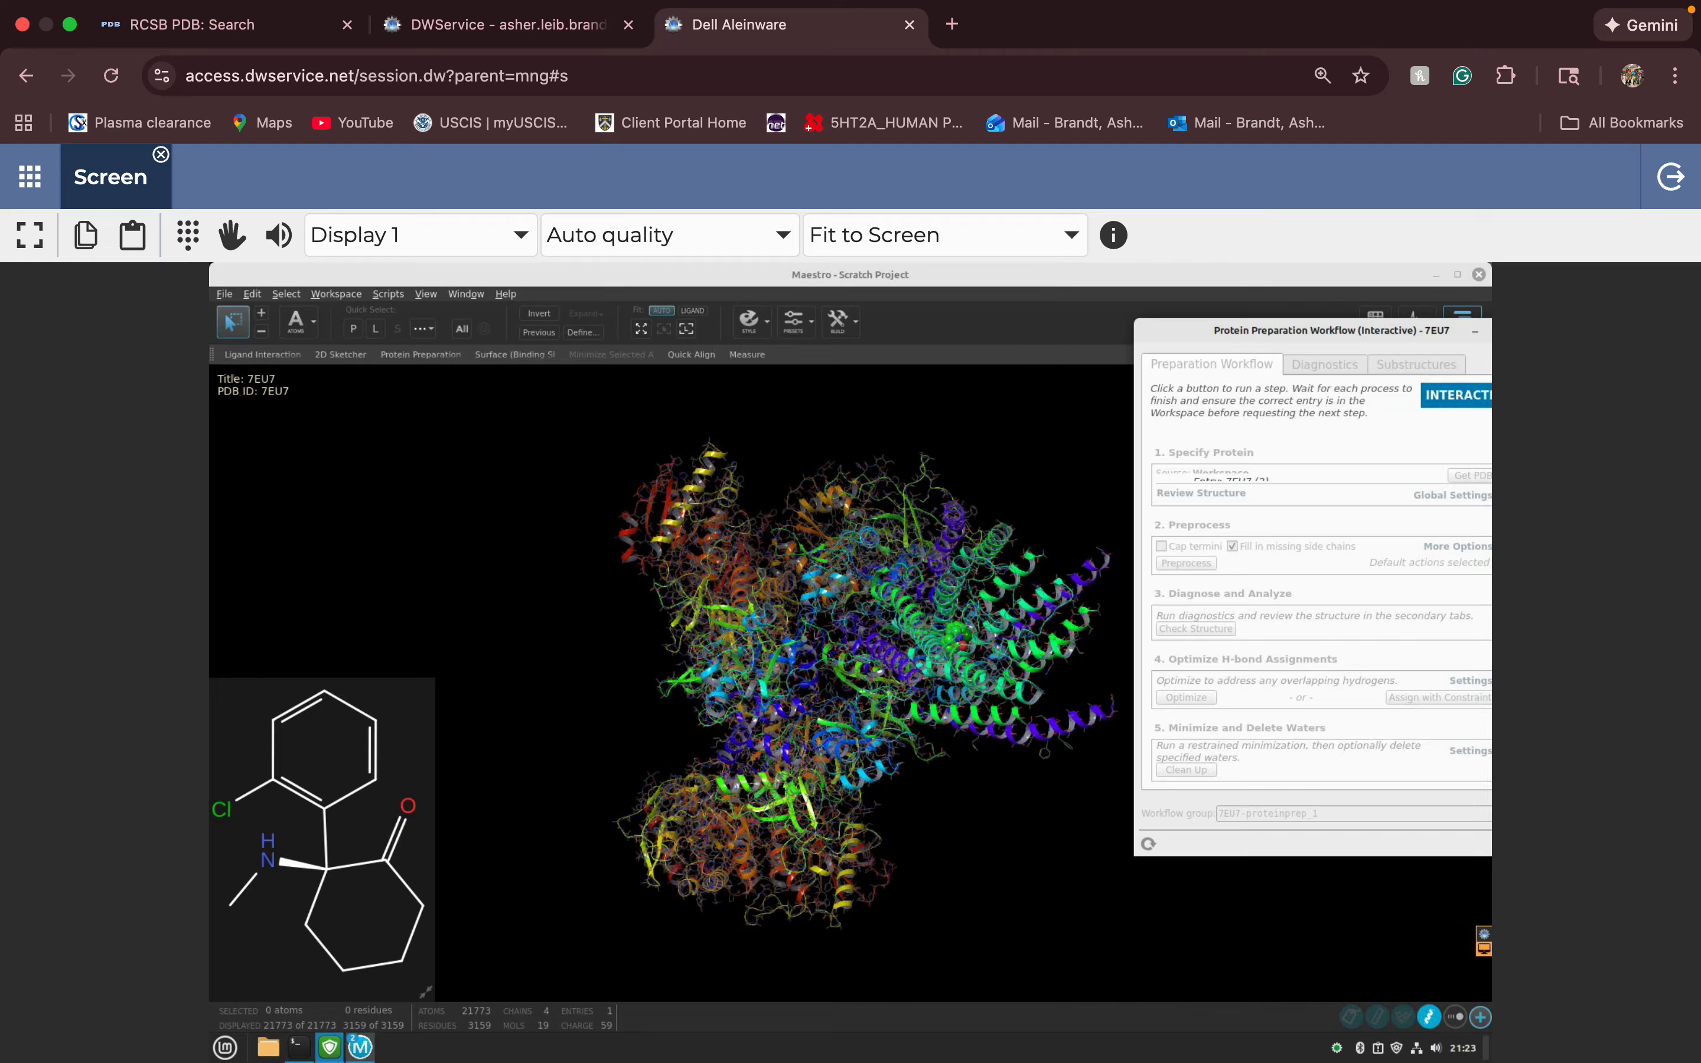
{"action": "left_click_drag", "start_coordinate": [1301, 329], "coordinate": [1241, 328]}
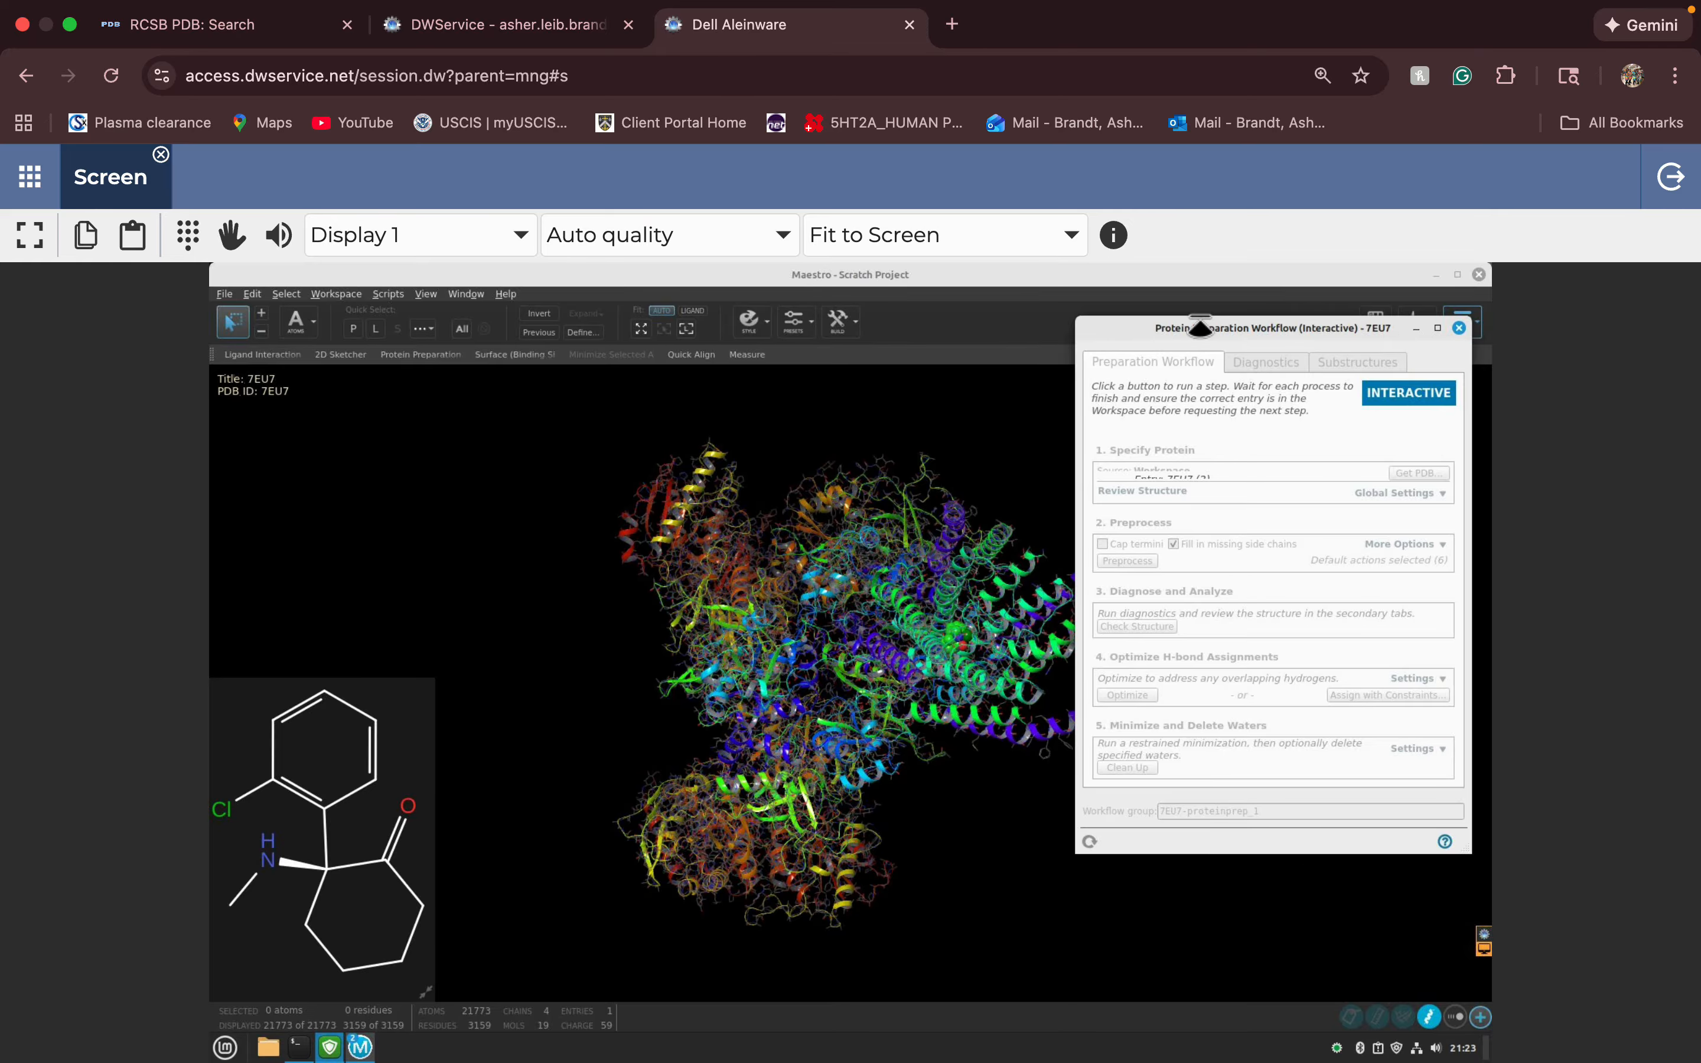
{"action": "left_click_drag", "start_coordinate": [1200, 327], "coordinate": [1264, 416]}
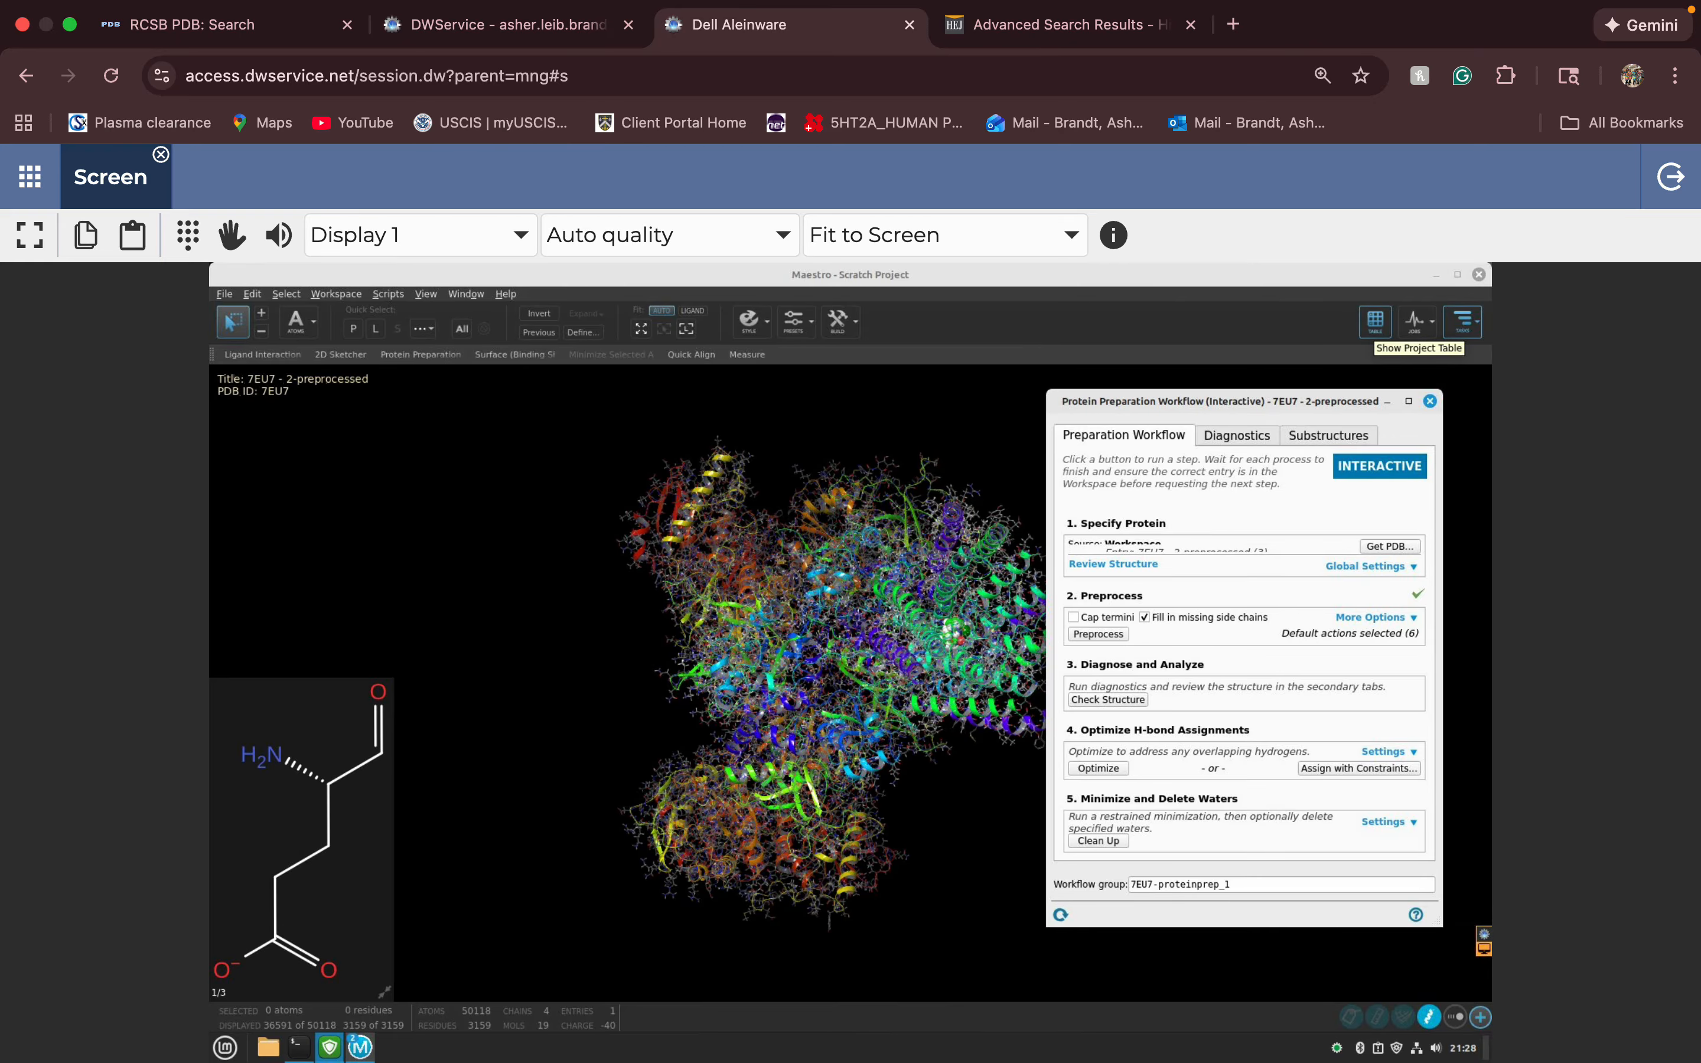
- Review the preprocessed entry in the Project Table, then bring the Protein Preparation Workflow dialog back to the front
{"action": "left_click", "coordinate": [1375, 322]}
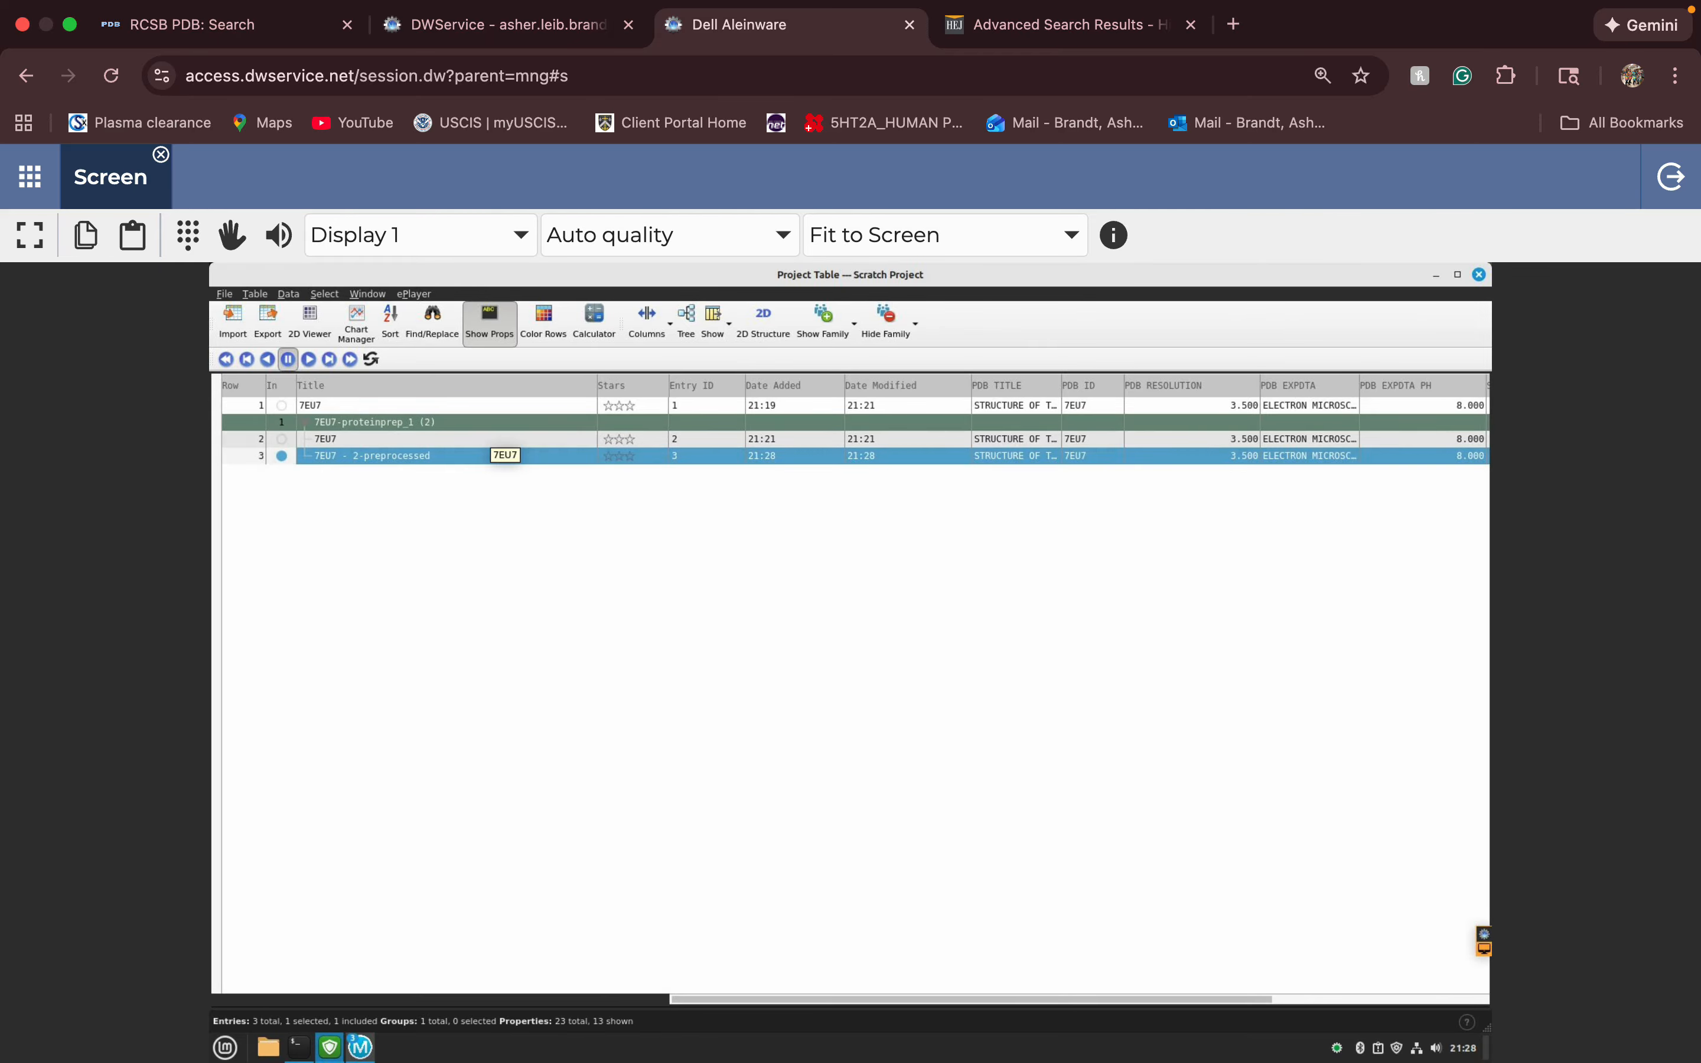
{"action": "mouse_move", "coordinate": [360, 1046]}
{"action": "left_click", "coordinate": [287, 970]}
{"action": "left_click", "coordinate": [256, 991]}
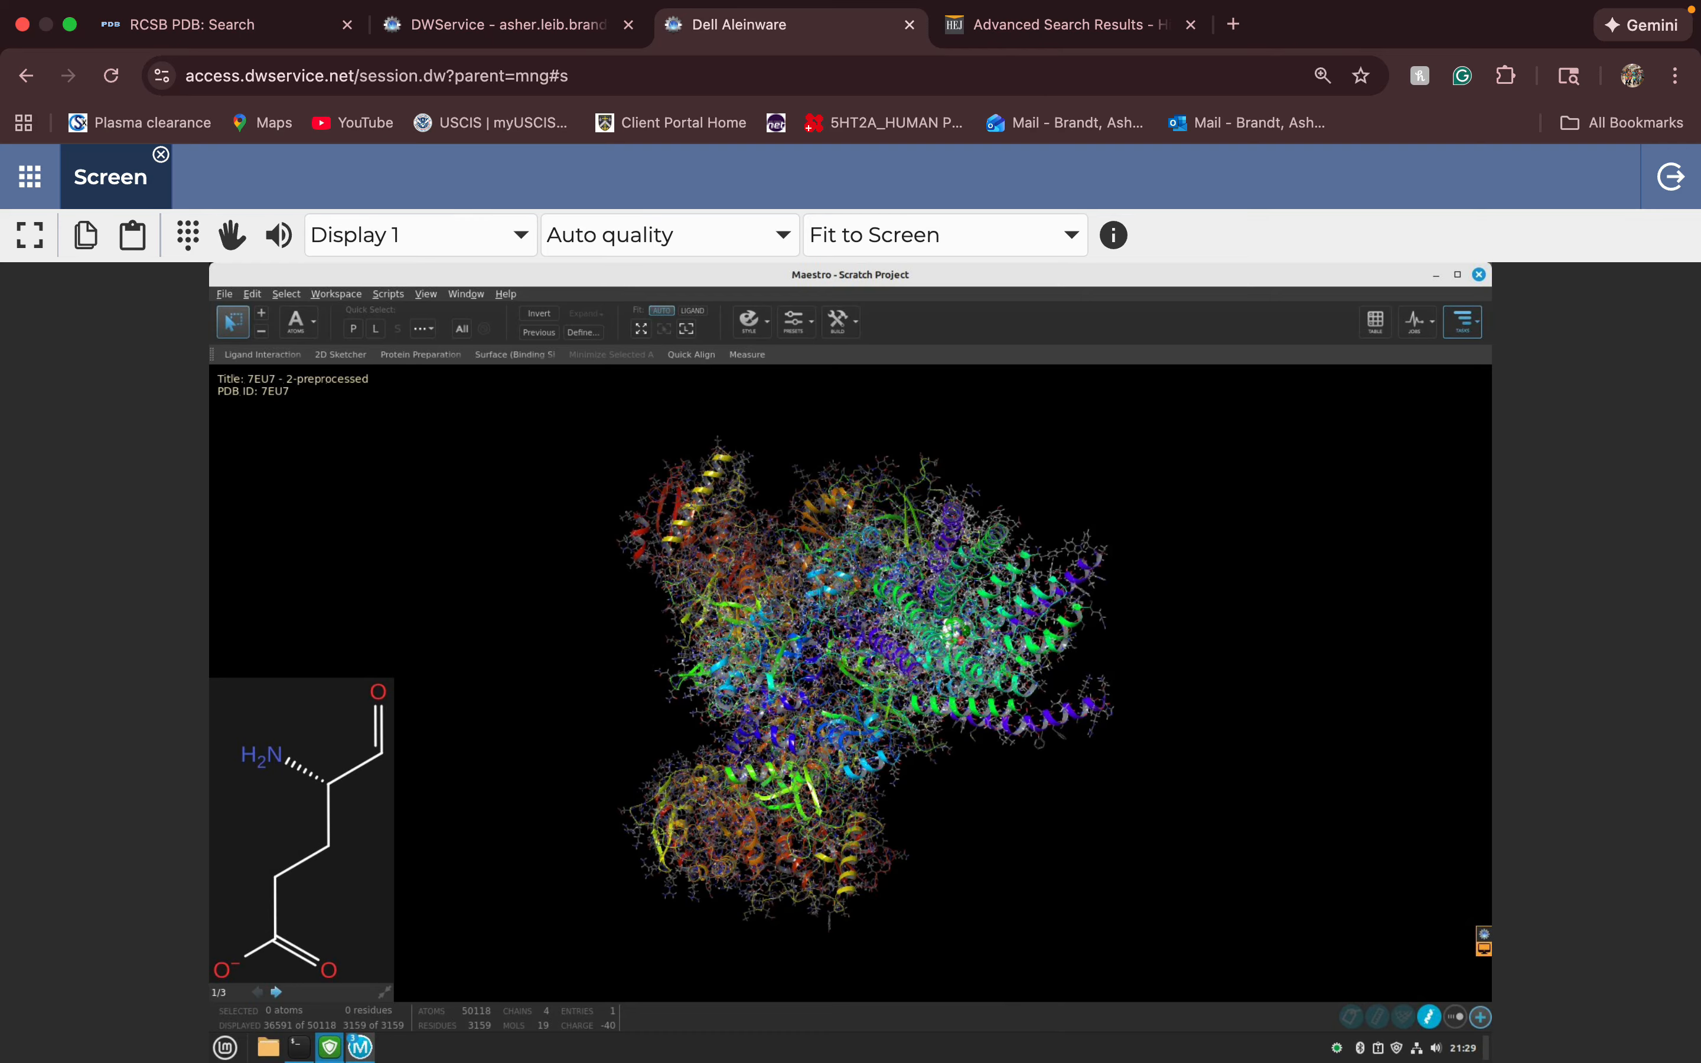
{"action": "left_click", "coordinate": [444, 981]}
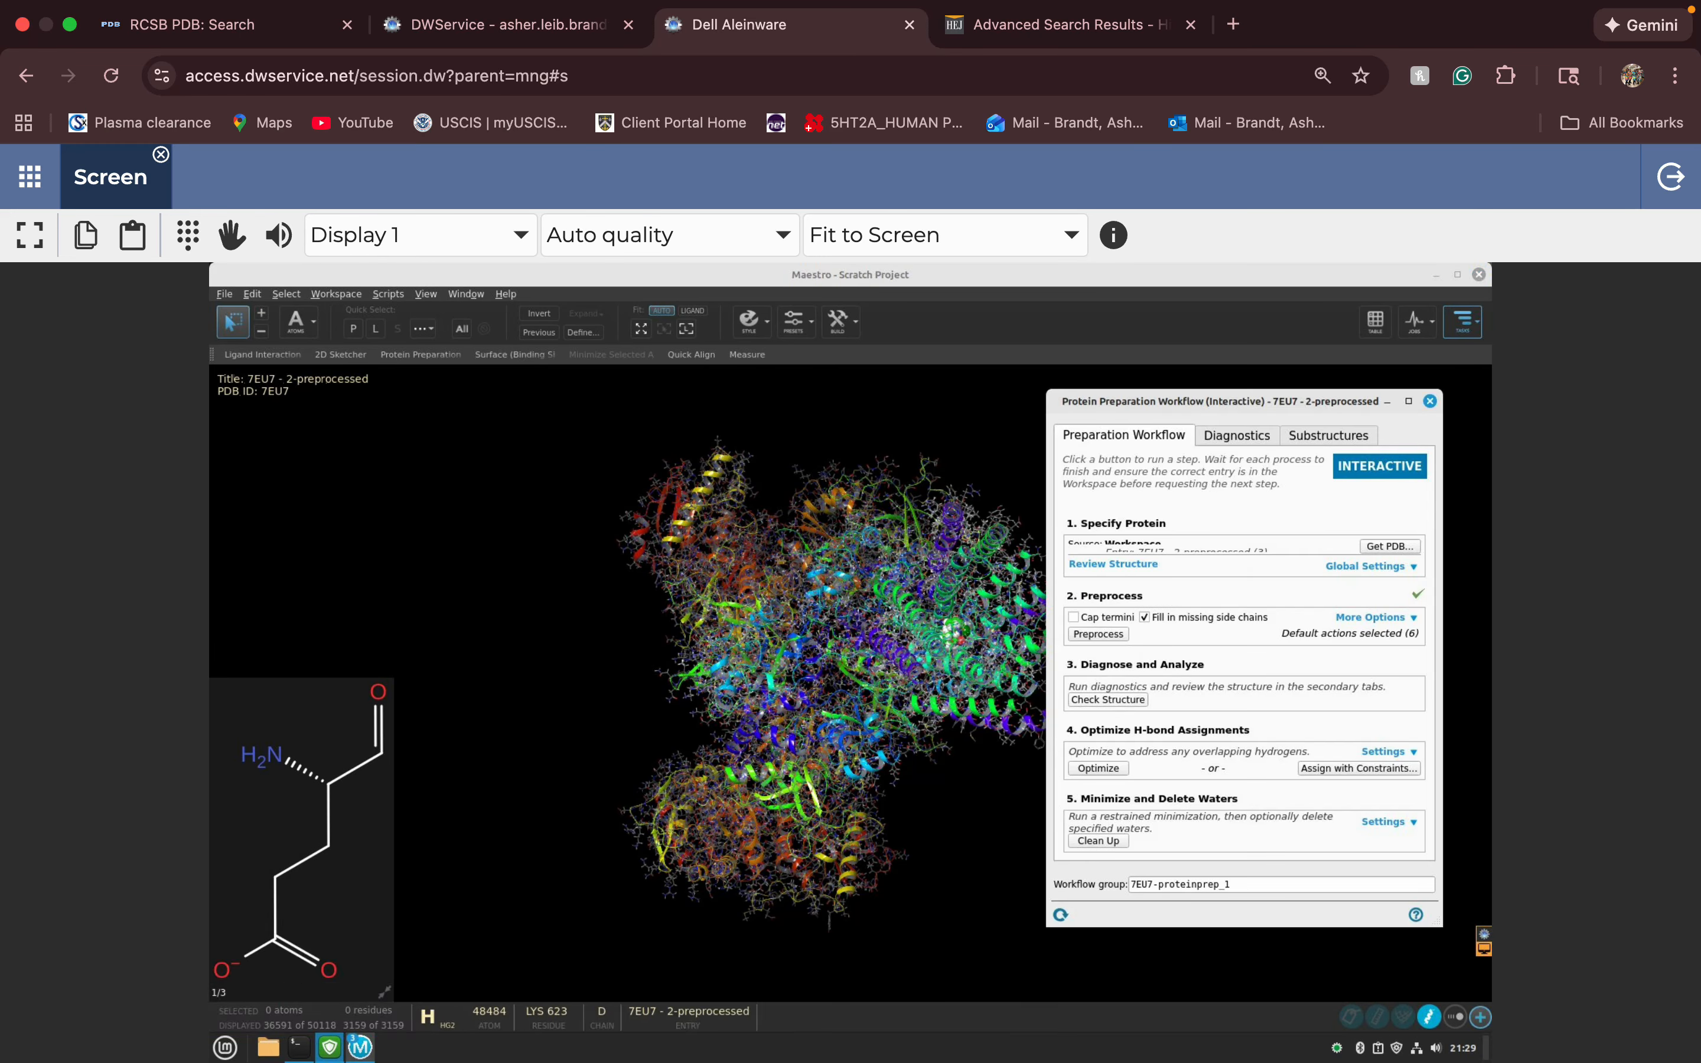
- Run the structure check on the preprocessed entry and inspect each listed pair of overlapping atoms in the workspace
{"action": "left_click_drag", "start_coordinate": [1195, 402], "coordinate": [1236, 398]}
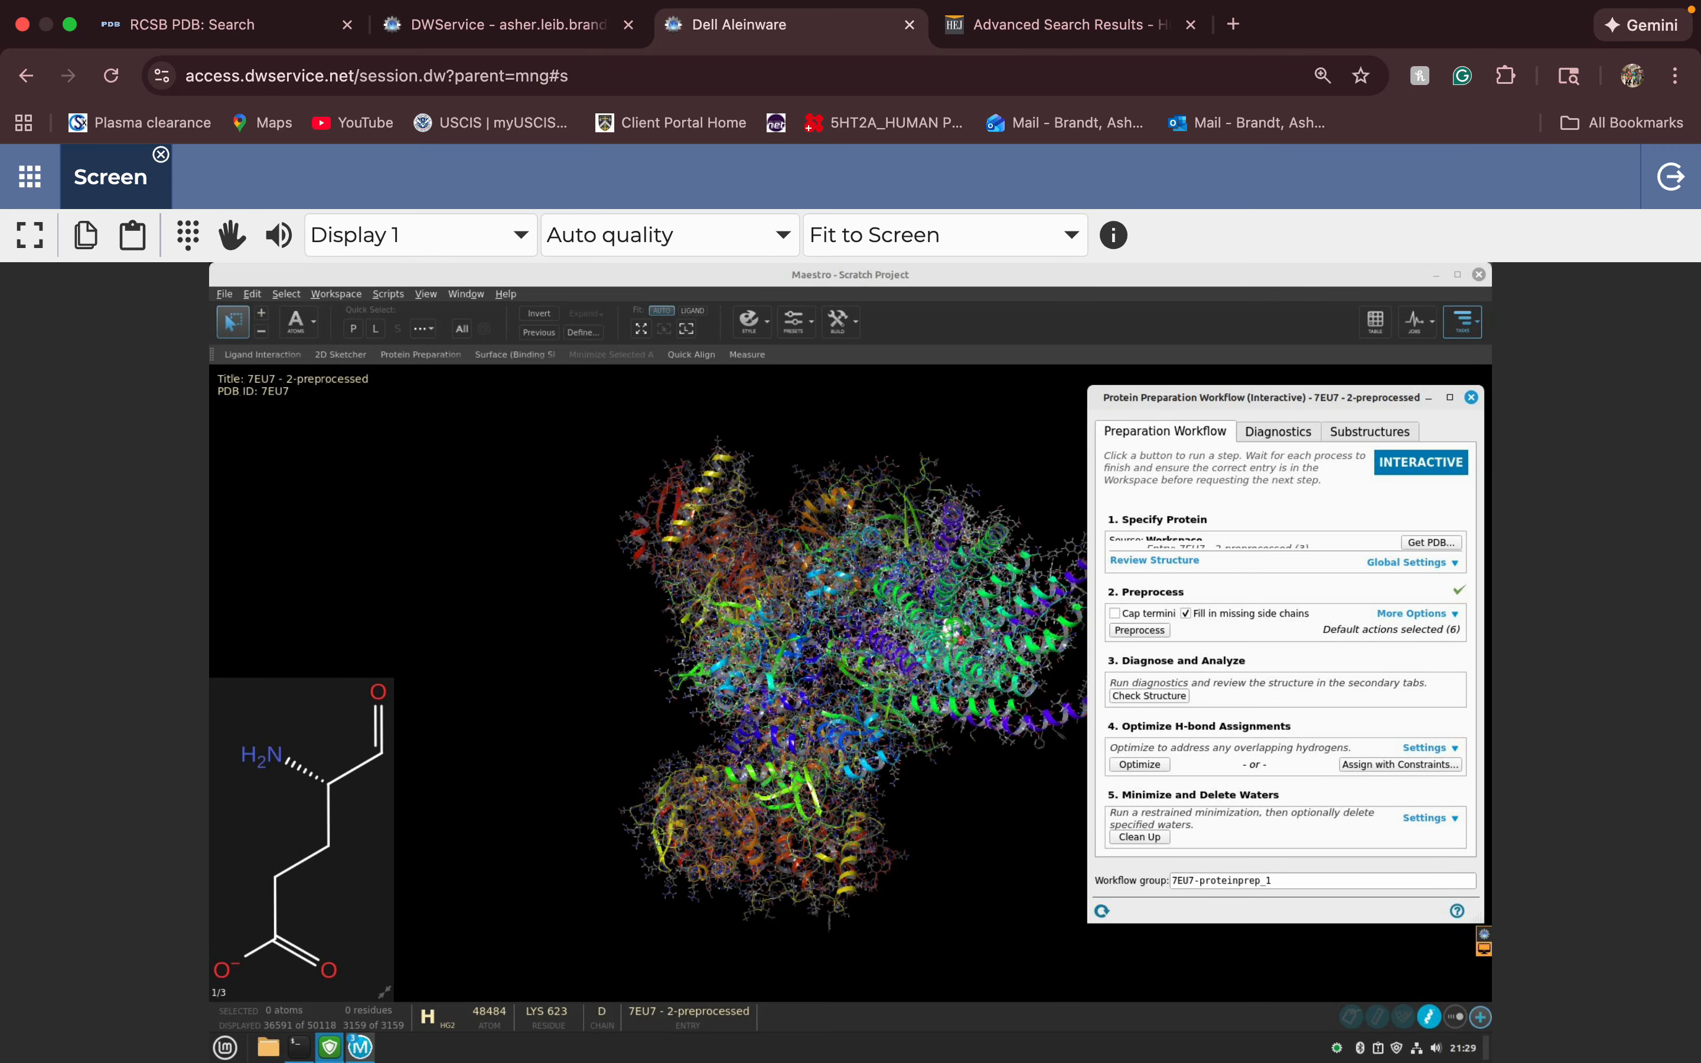
{"action": "left_click", "coordinate": [1153, 695]}
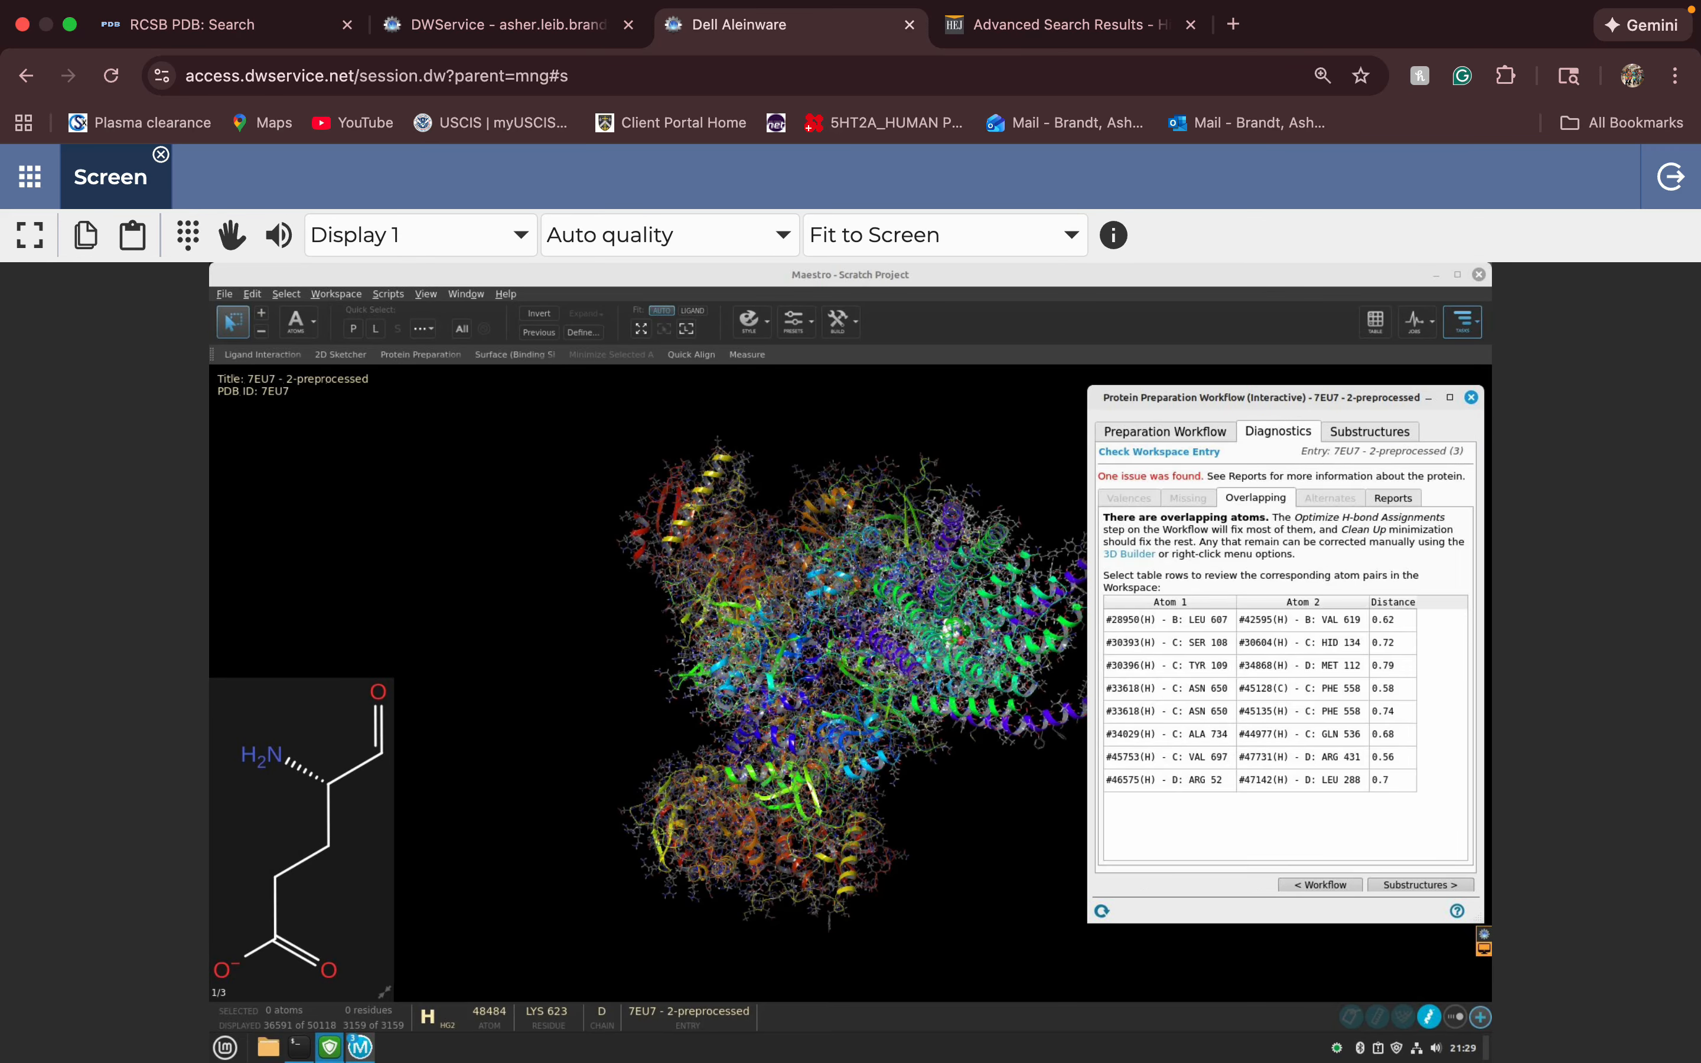
{"action": "left_click", "coordinate": [1167, 619]}
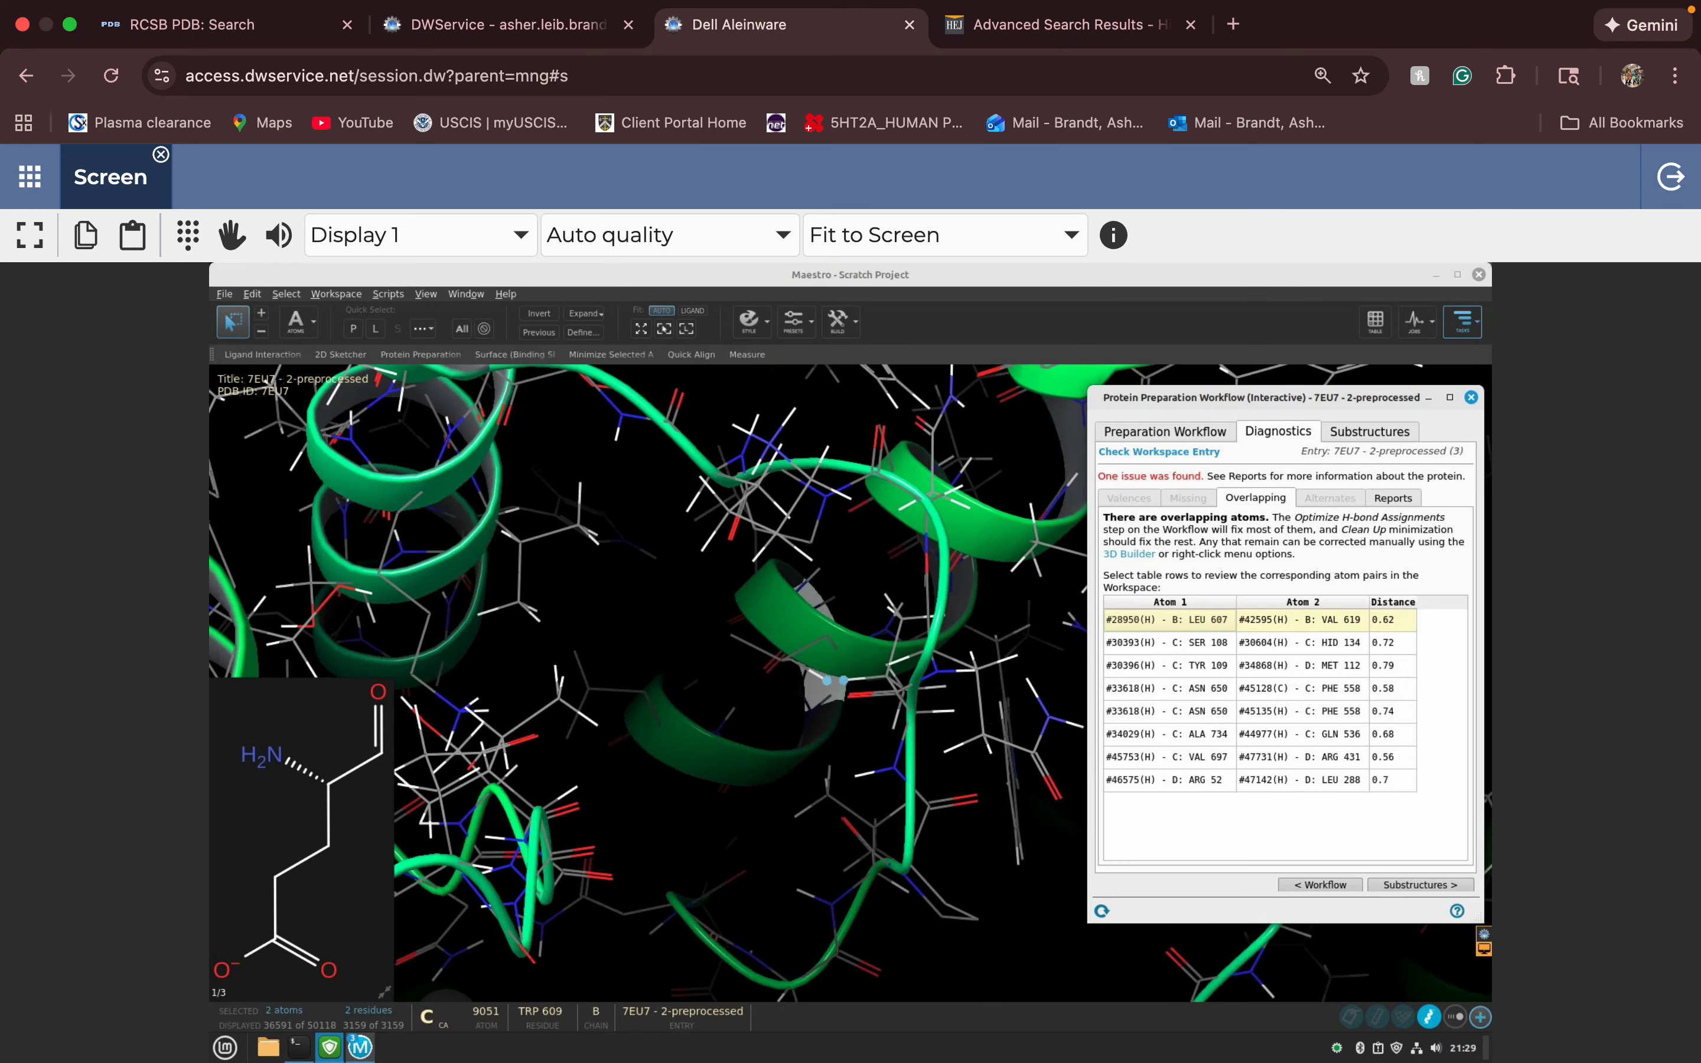
{"action": "left_click", "coordinate": [1167, 641]}
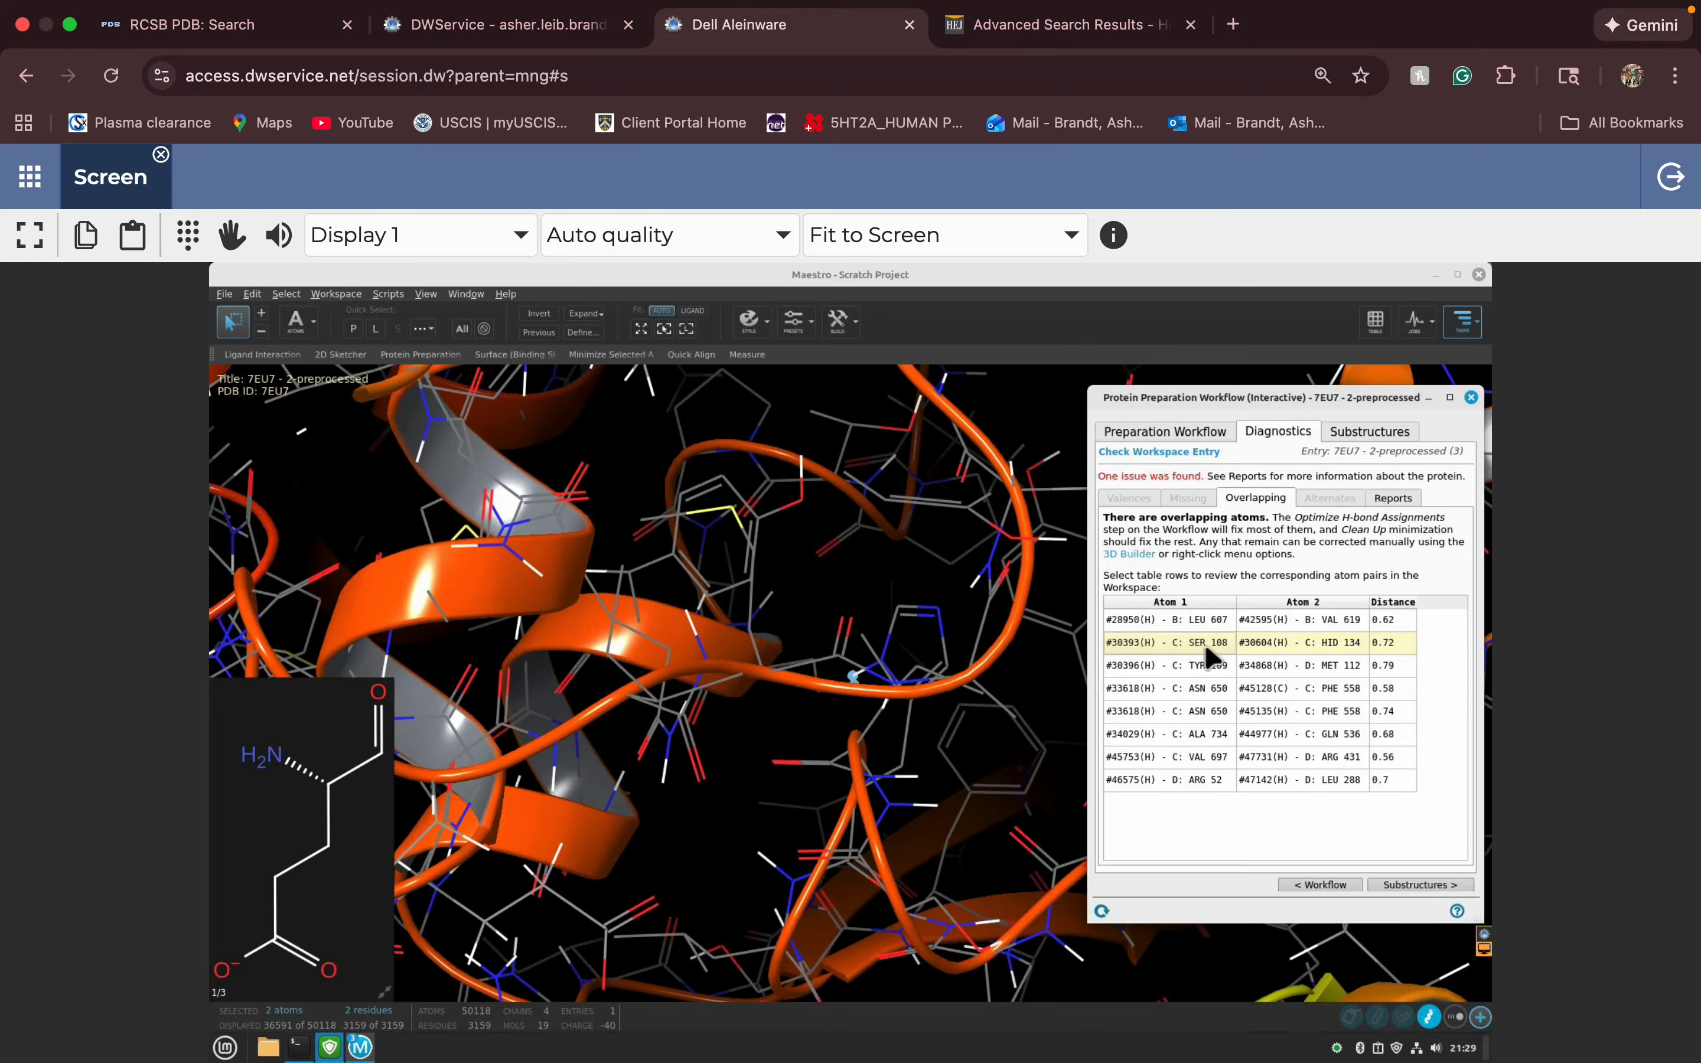
{"action": "left_click", "coordinate": [1195, 664]}
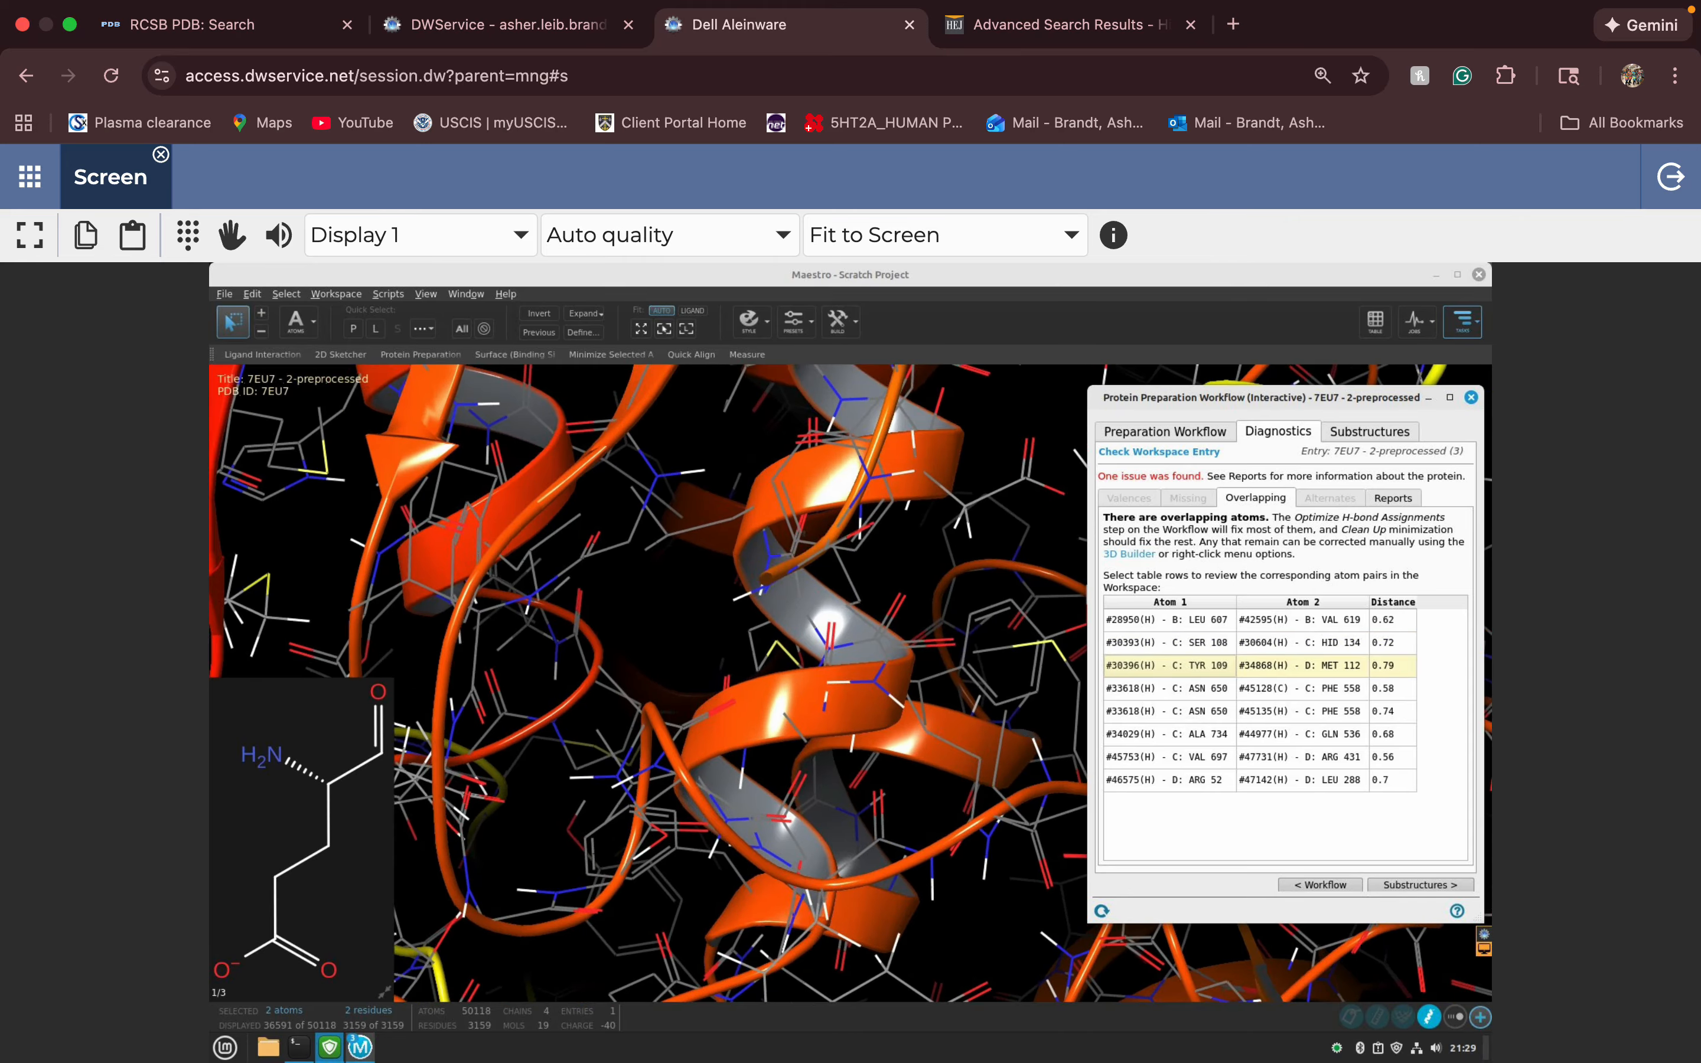
{"action": "left_click", "coordinate": [1167, 687]}
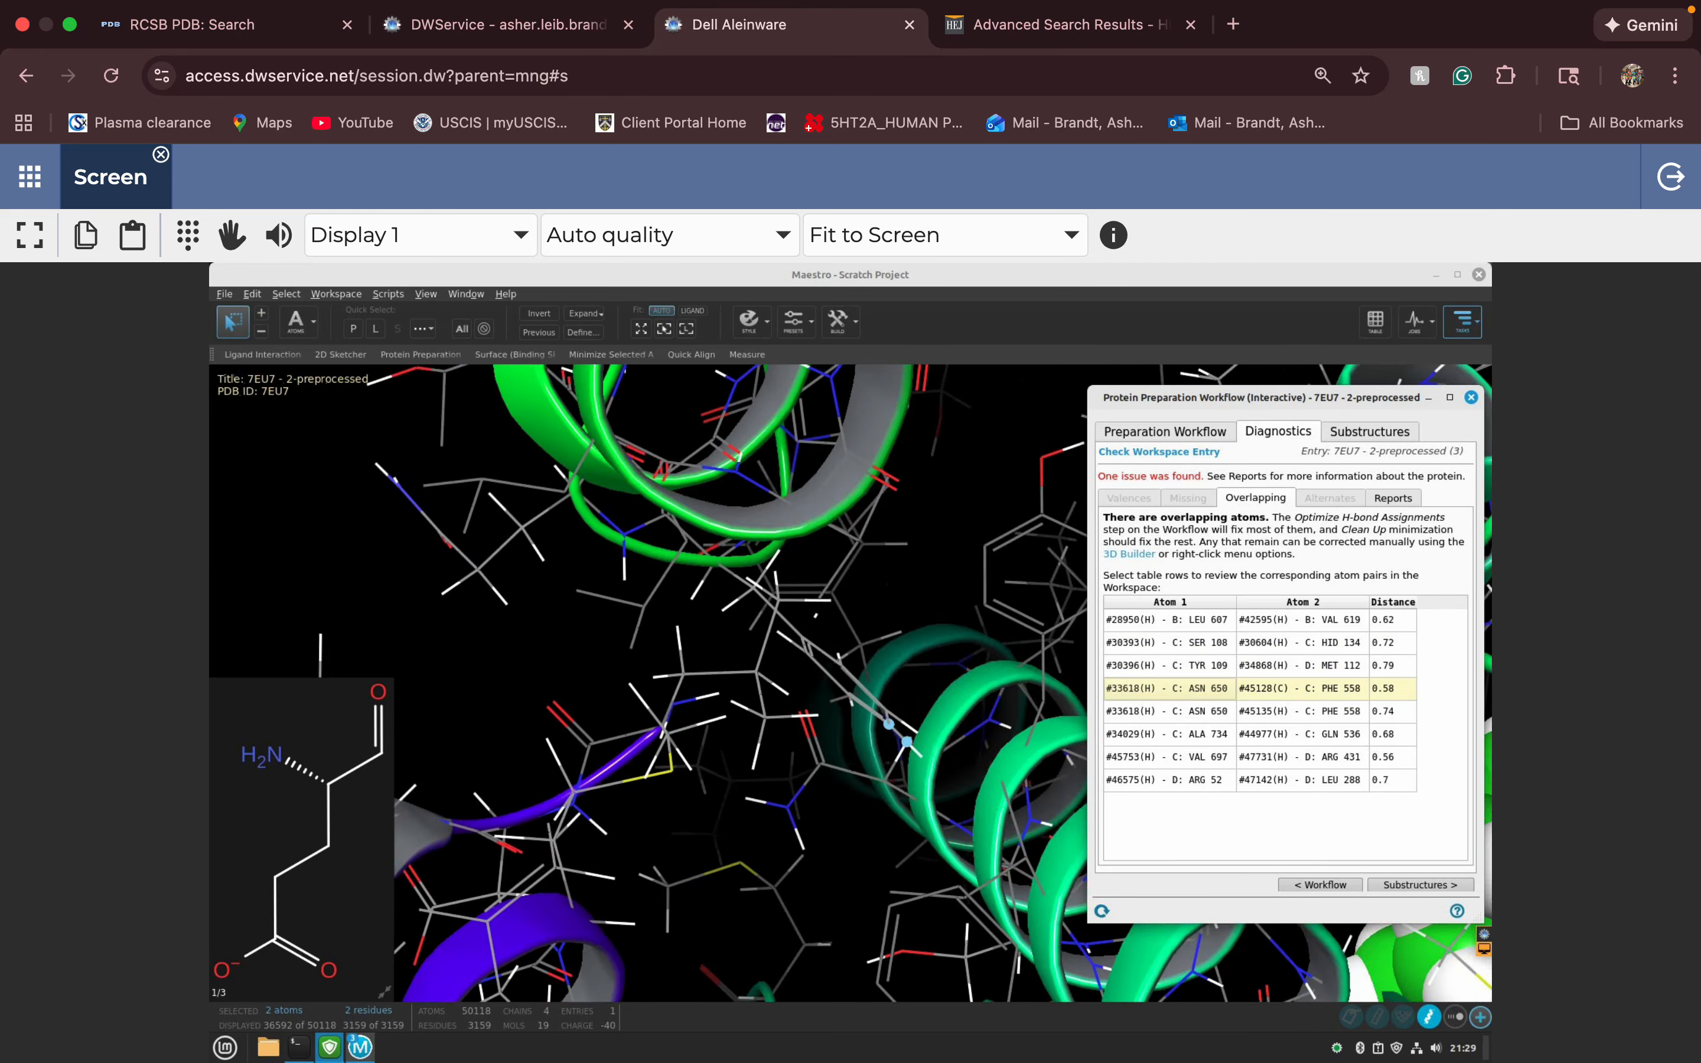
{"action": "left_click", "coordinate": [1167, 711]}
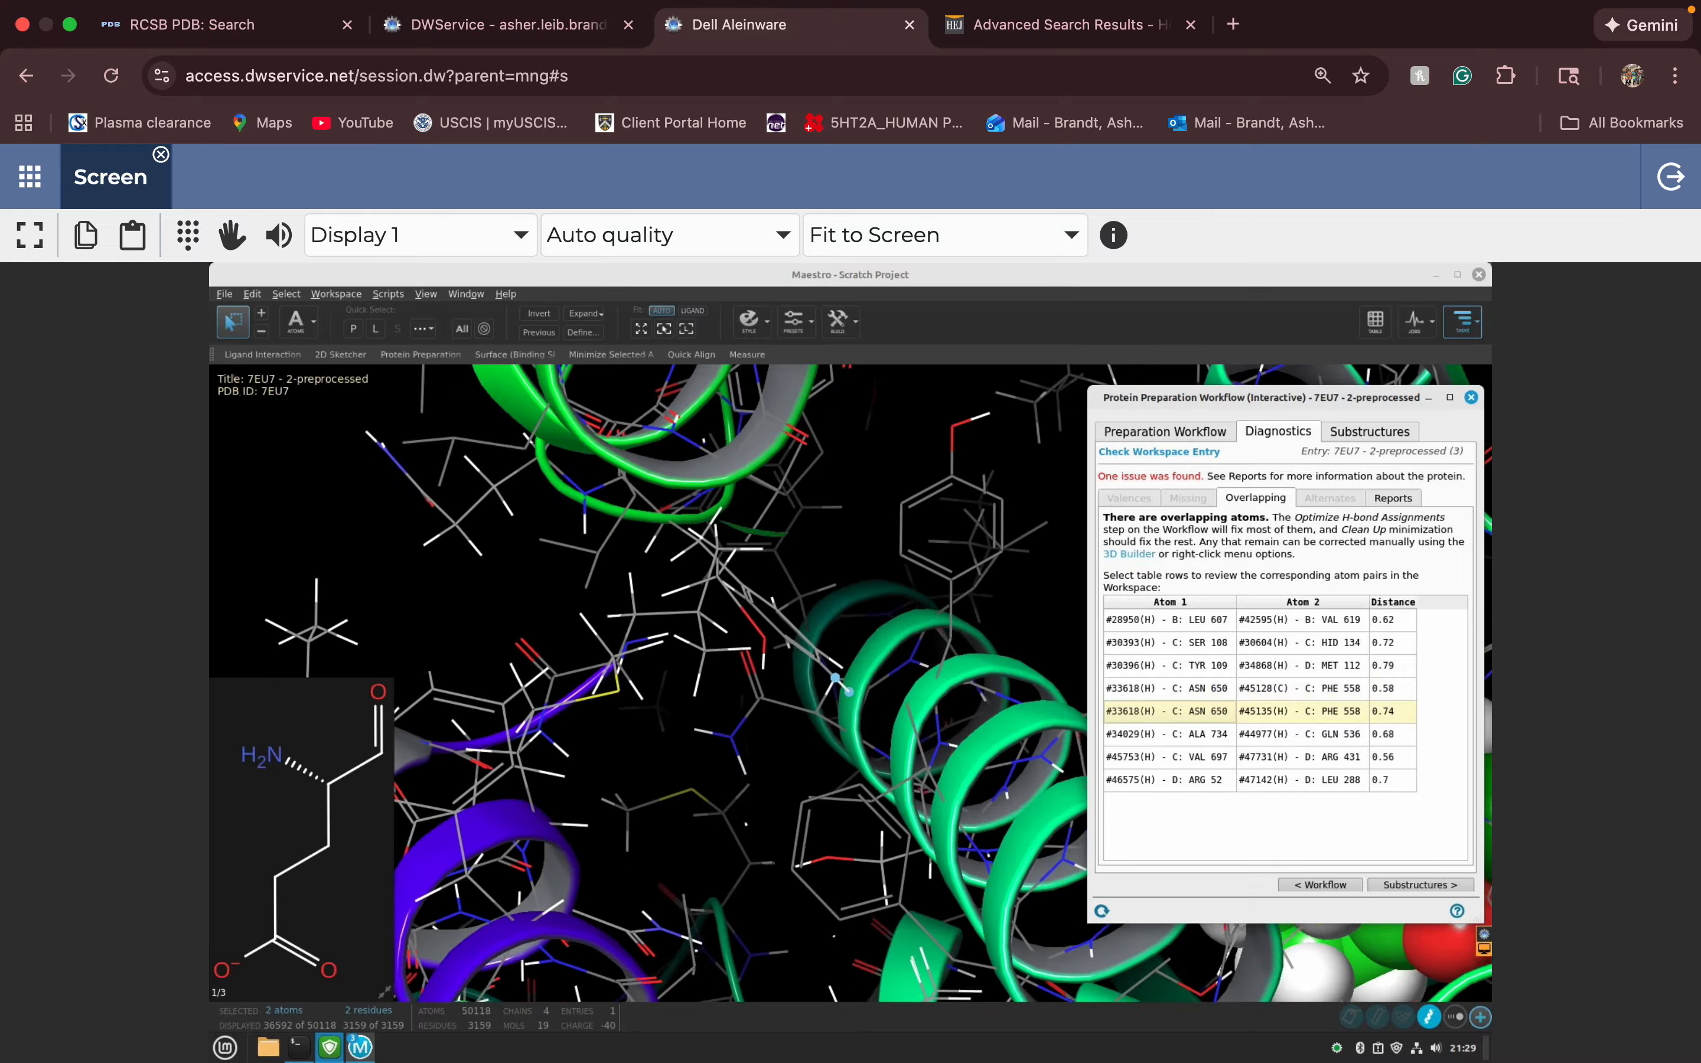
{"action": "left_click", "coordinate": [1167, 733]}
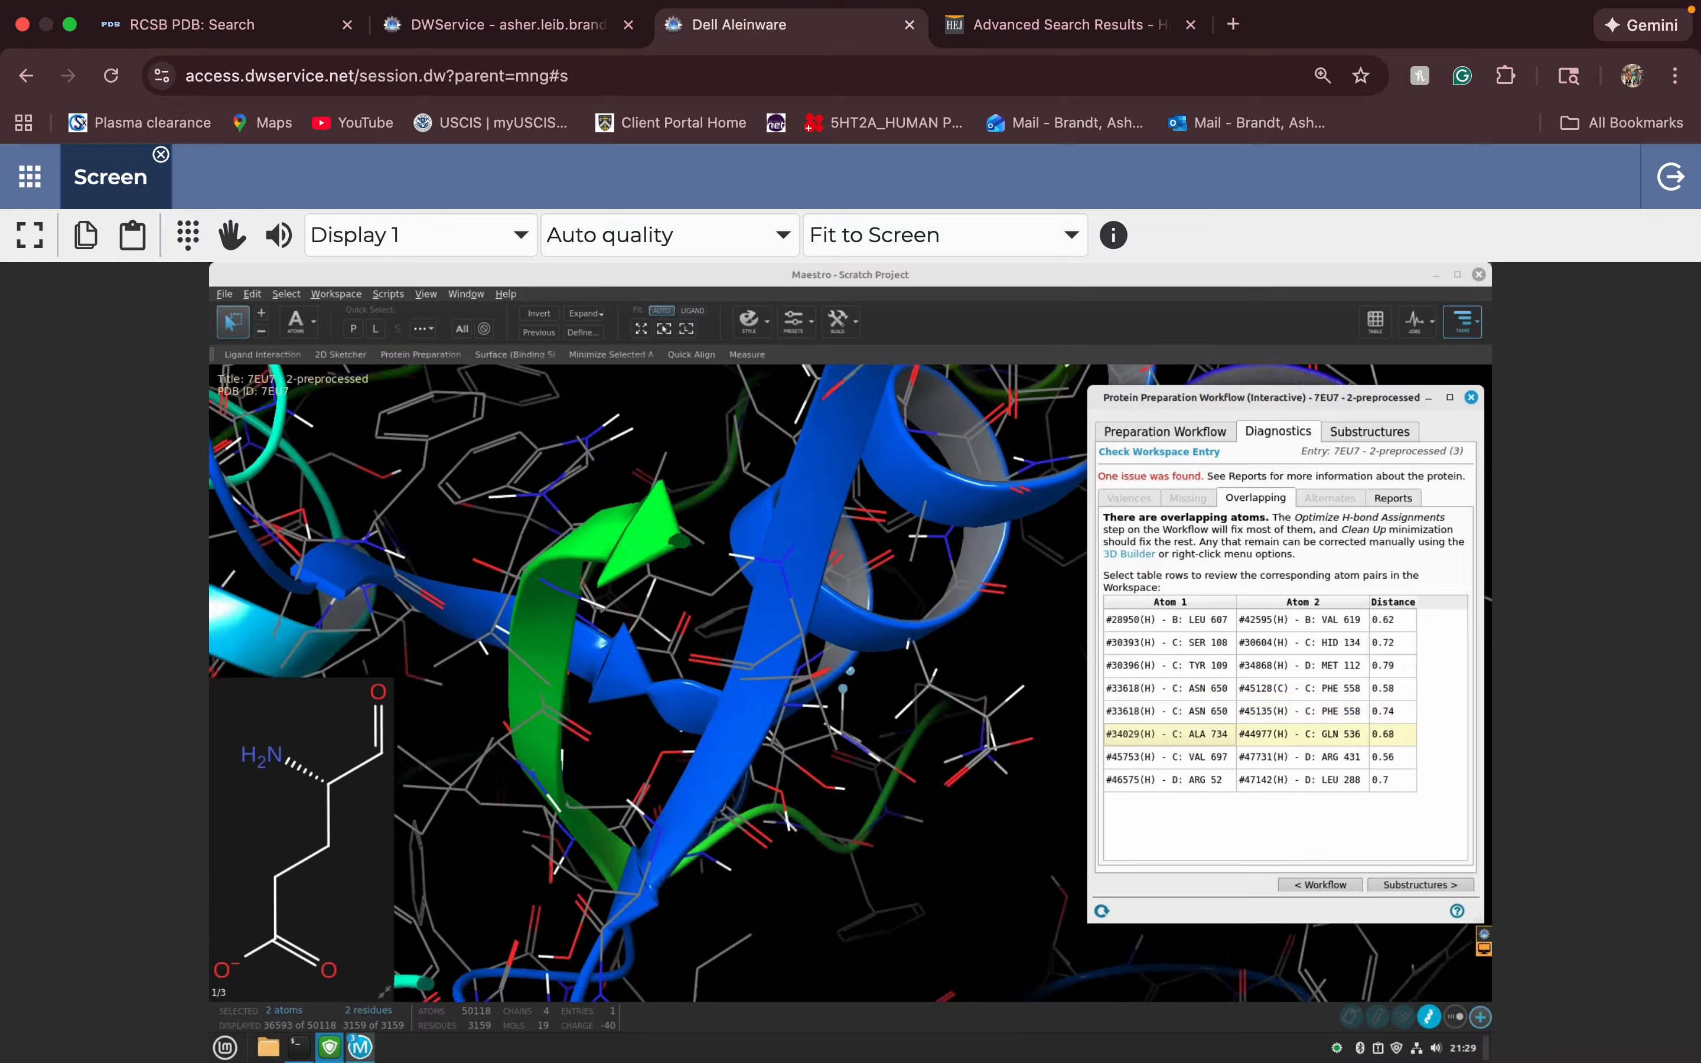
{"action": "left_click", "coordinate": [1167, 756]}
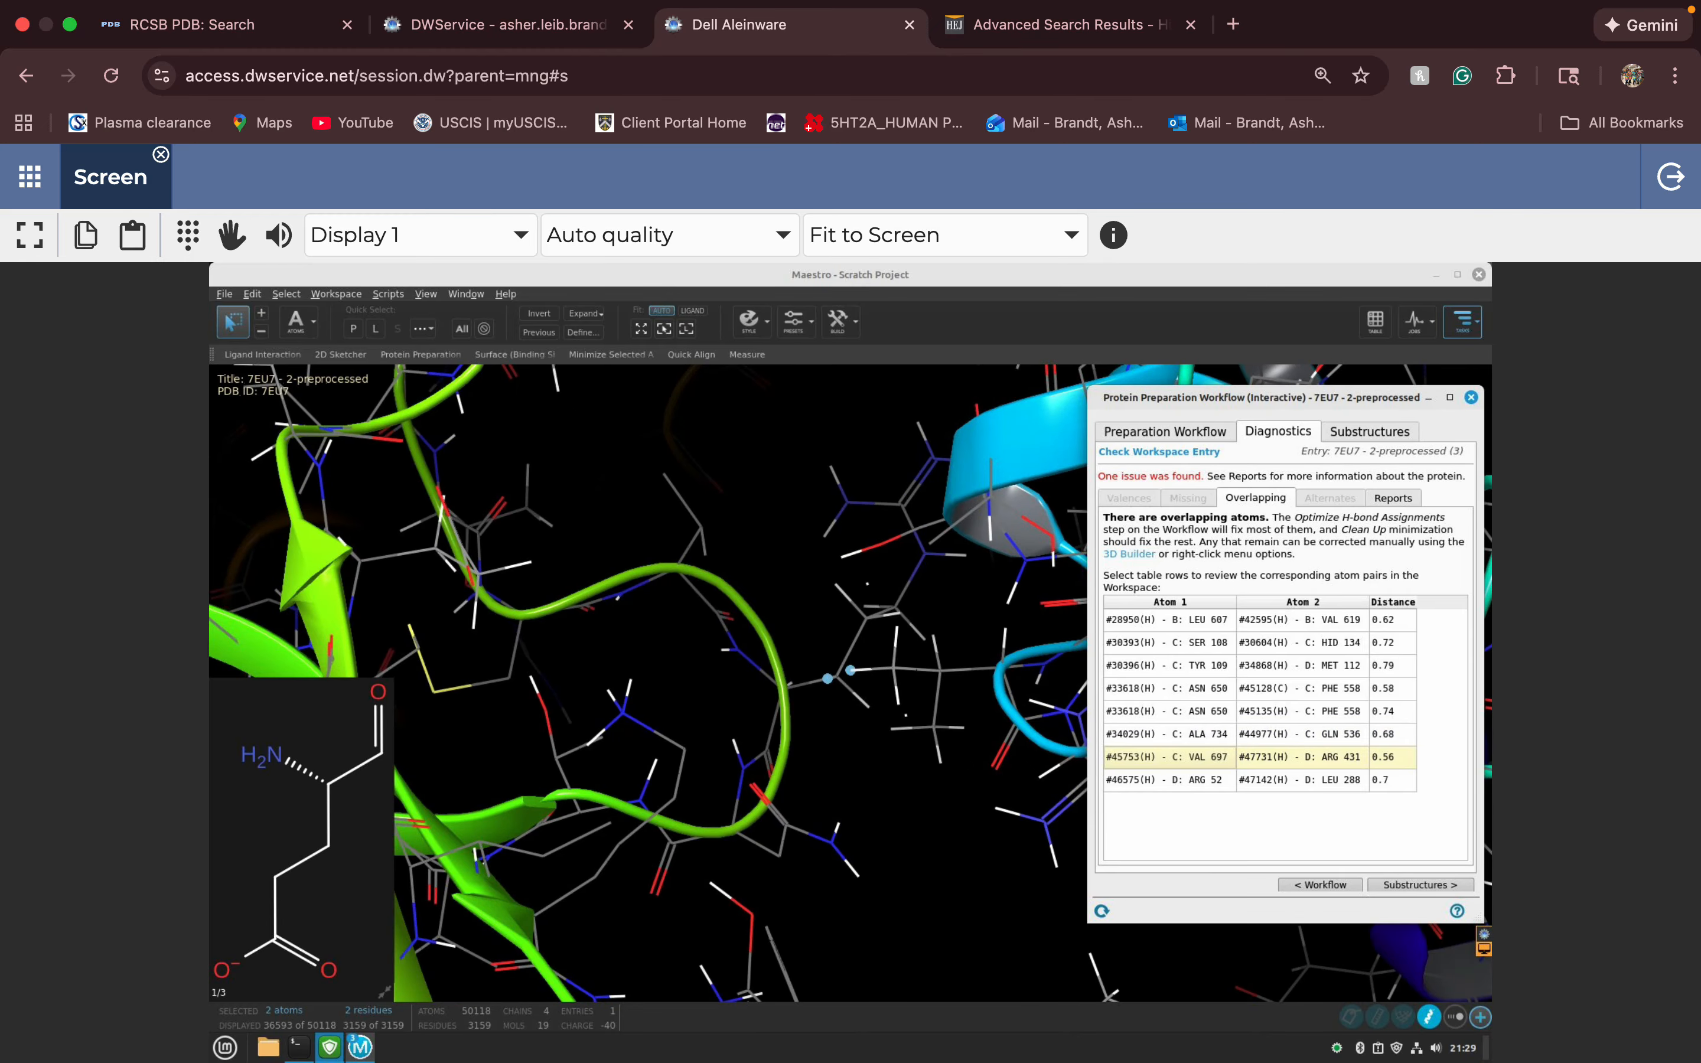
{"action": "left_click", "coordinate": [1167, 778]}
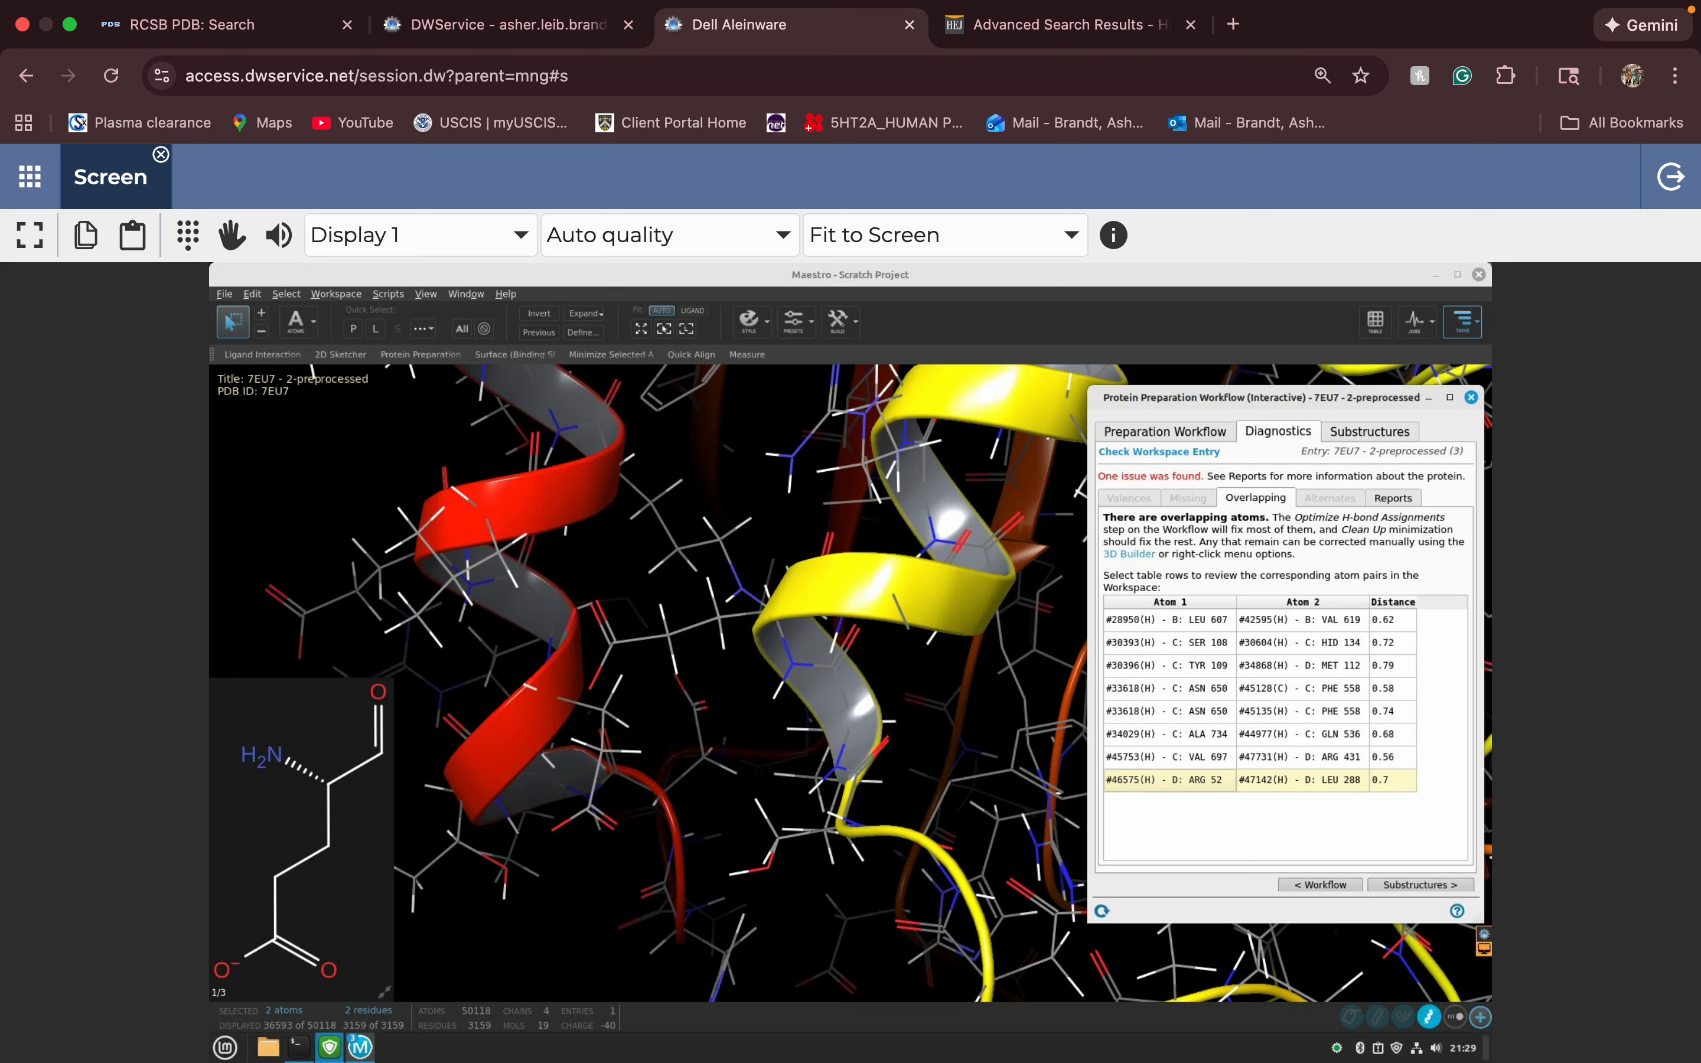
- Return to the preparation workflow and run the automatic optimization of H-bond assignments
{"action": "left_click", "coordinate": [1319, 885]}
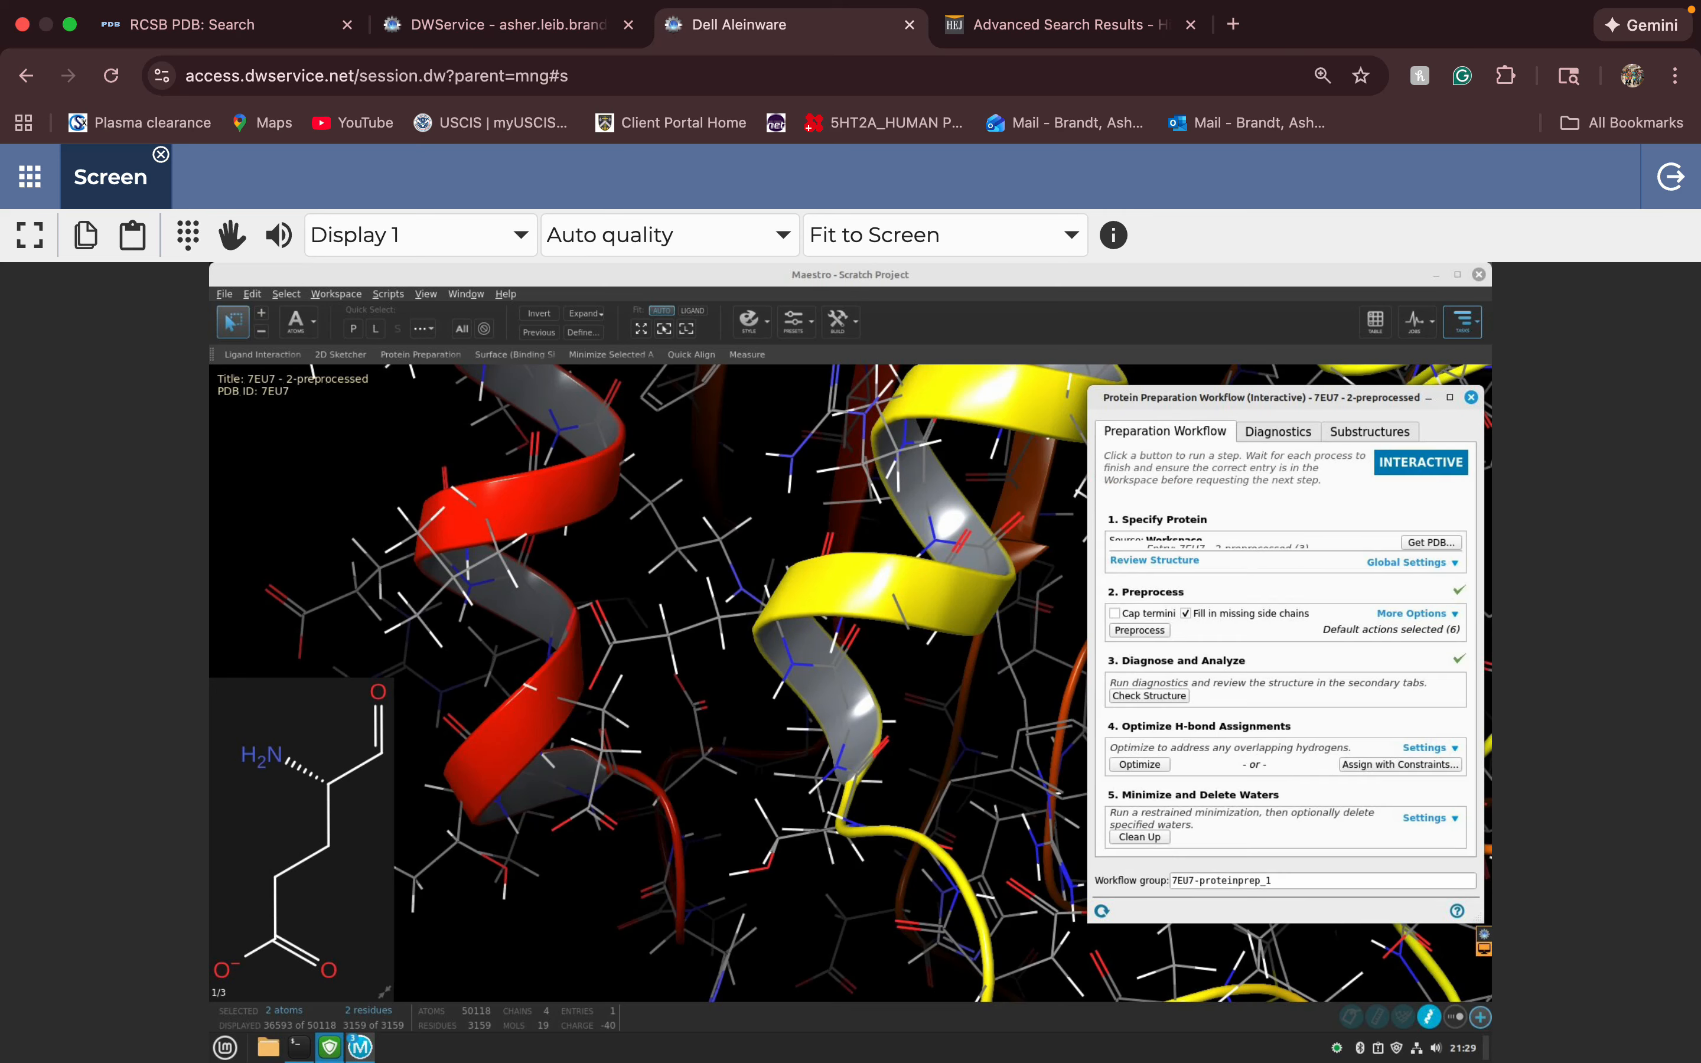
{"action": "key", "text": "ctrl+shift+a"}
{"action": "left_click", "coordinate": [1139, 764]}
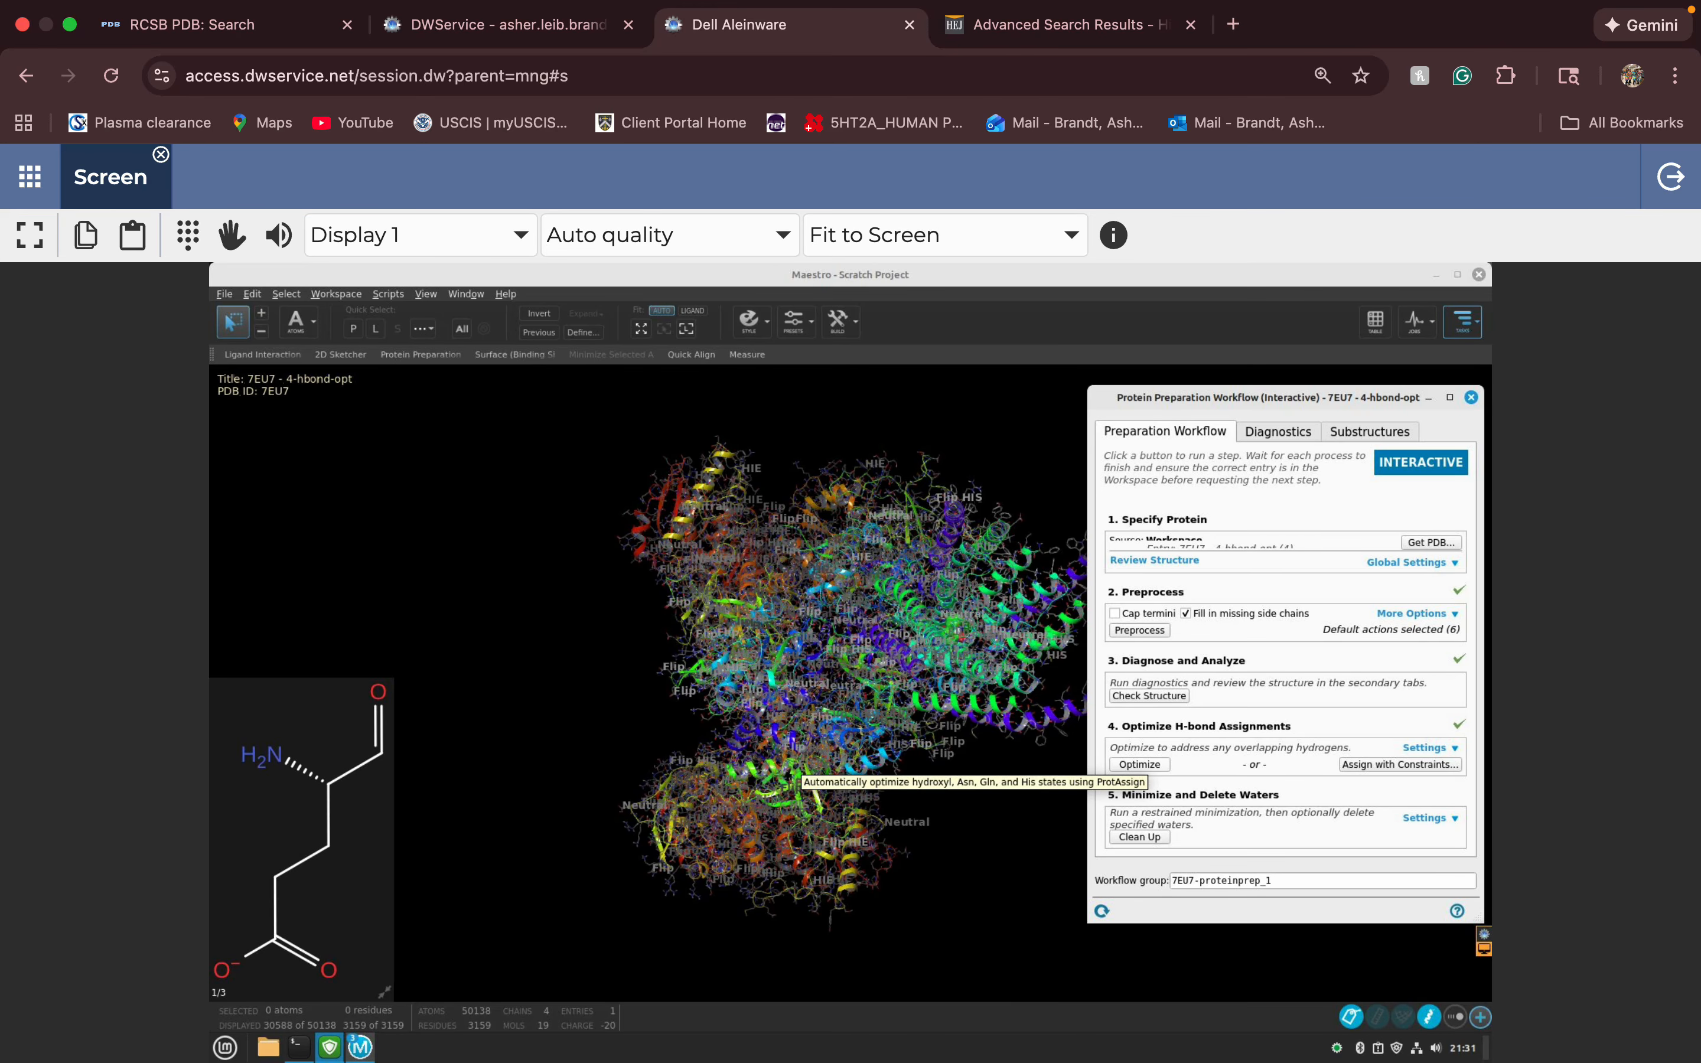
- Review the H-bond-optimized entry in the Project Table, then reopen the Protein Preparation Workflow dialog
{"action": "left_click", "coordinate": [1375, 320]}
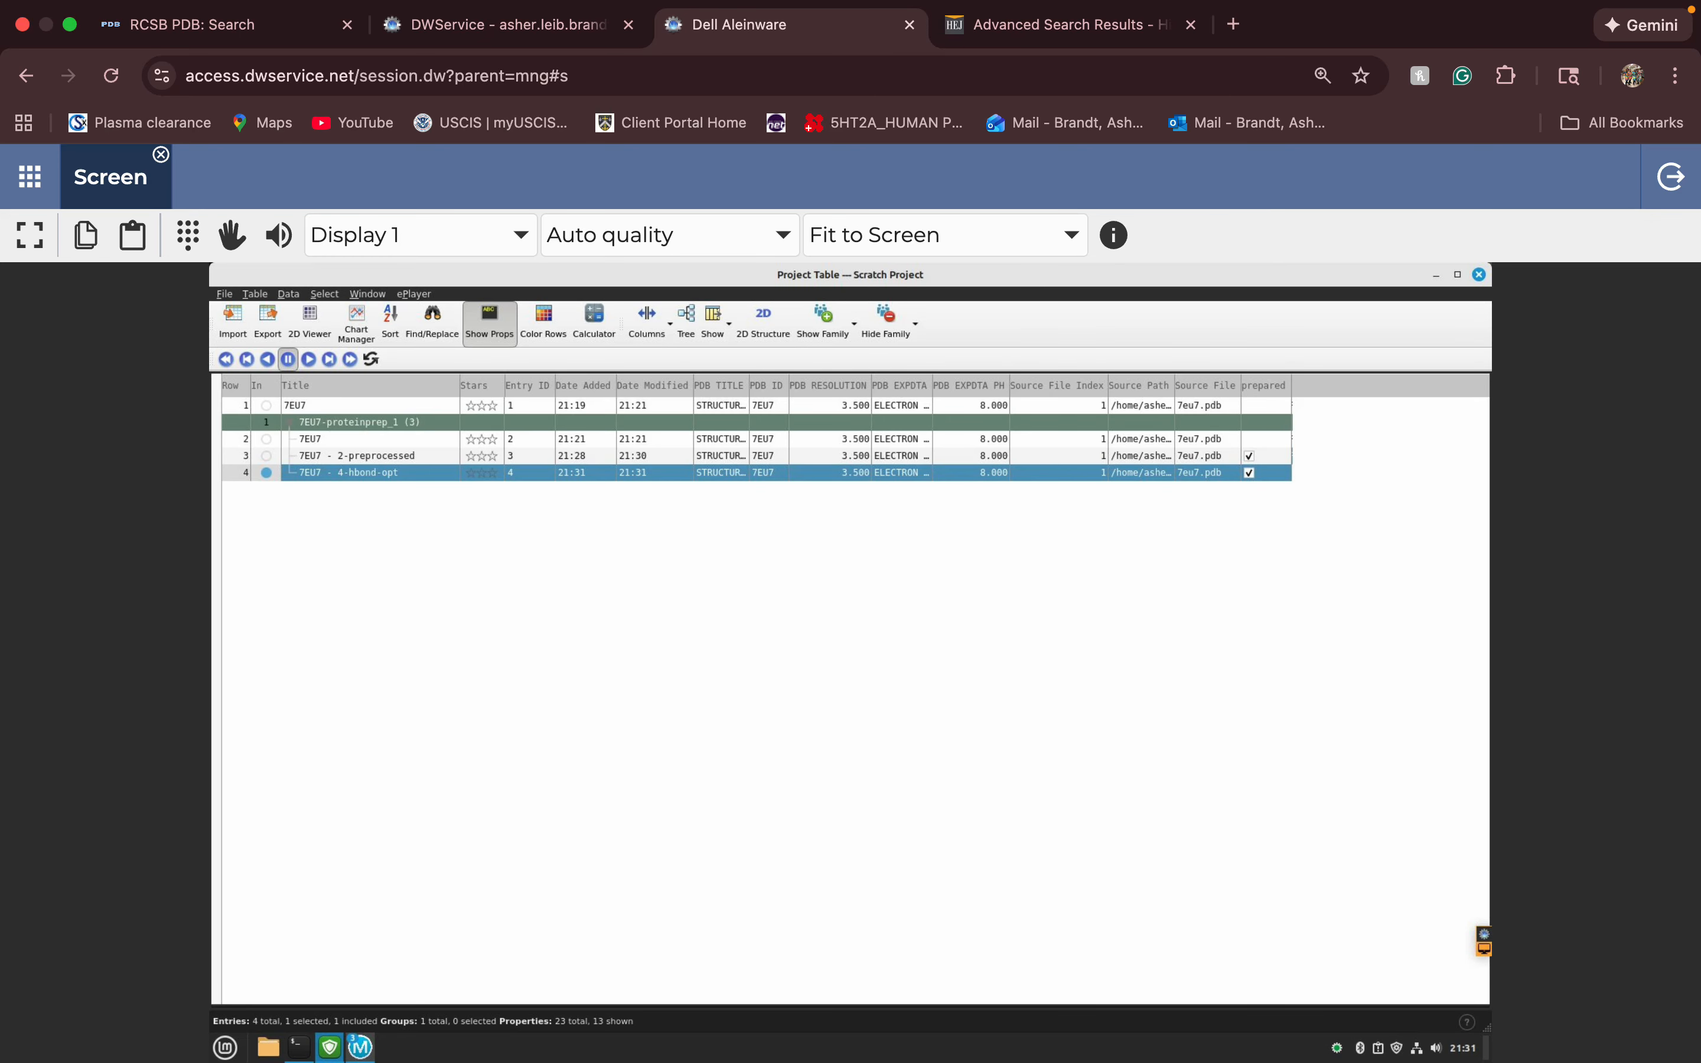
{"action": "left_click", "coordinate": [1435, 274]}
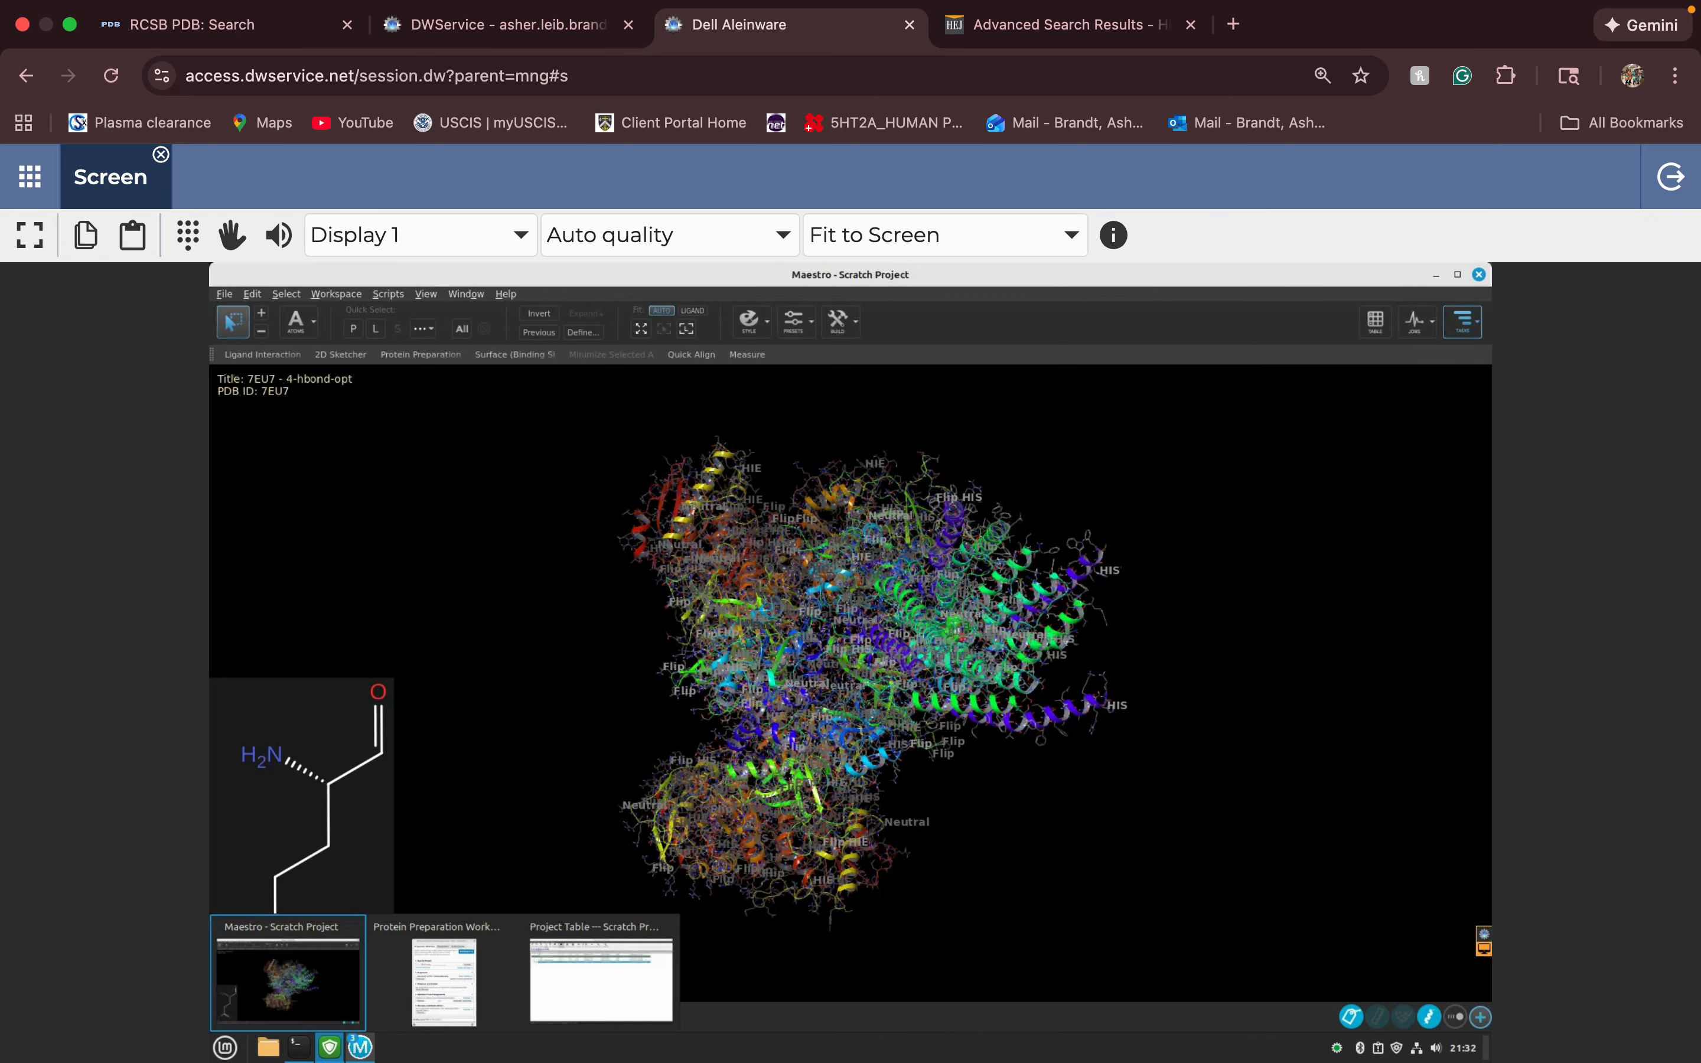
{"action": "mouse_move", "coordinate": [359, 1048]}
{"action": "left_click", "coordinate": [446, 977]}
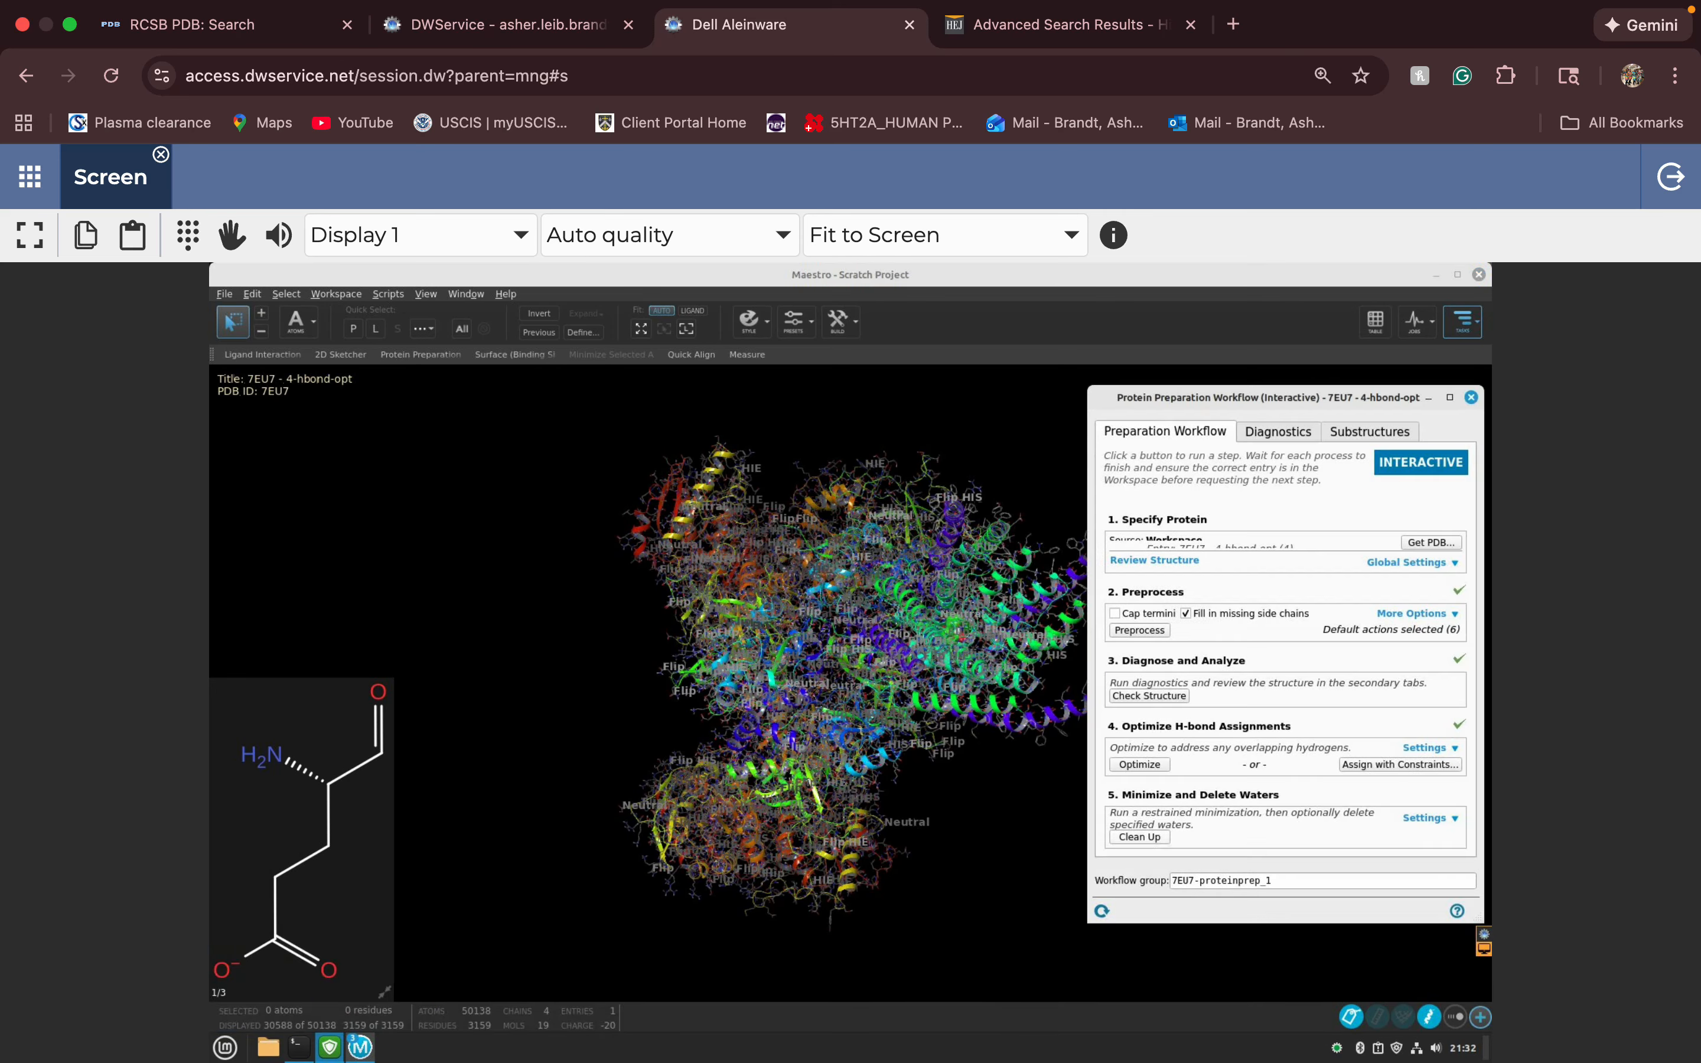
- Run the clean-up stage of the preparation workflow to minimize the structure and delete waters
{"action": "left_click", "coordinate": [1148, 836]}
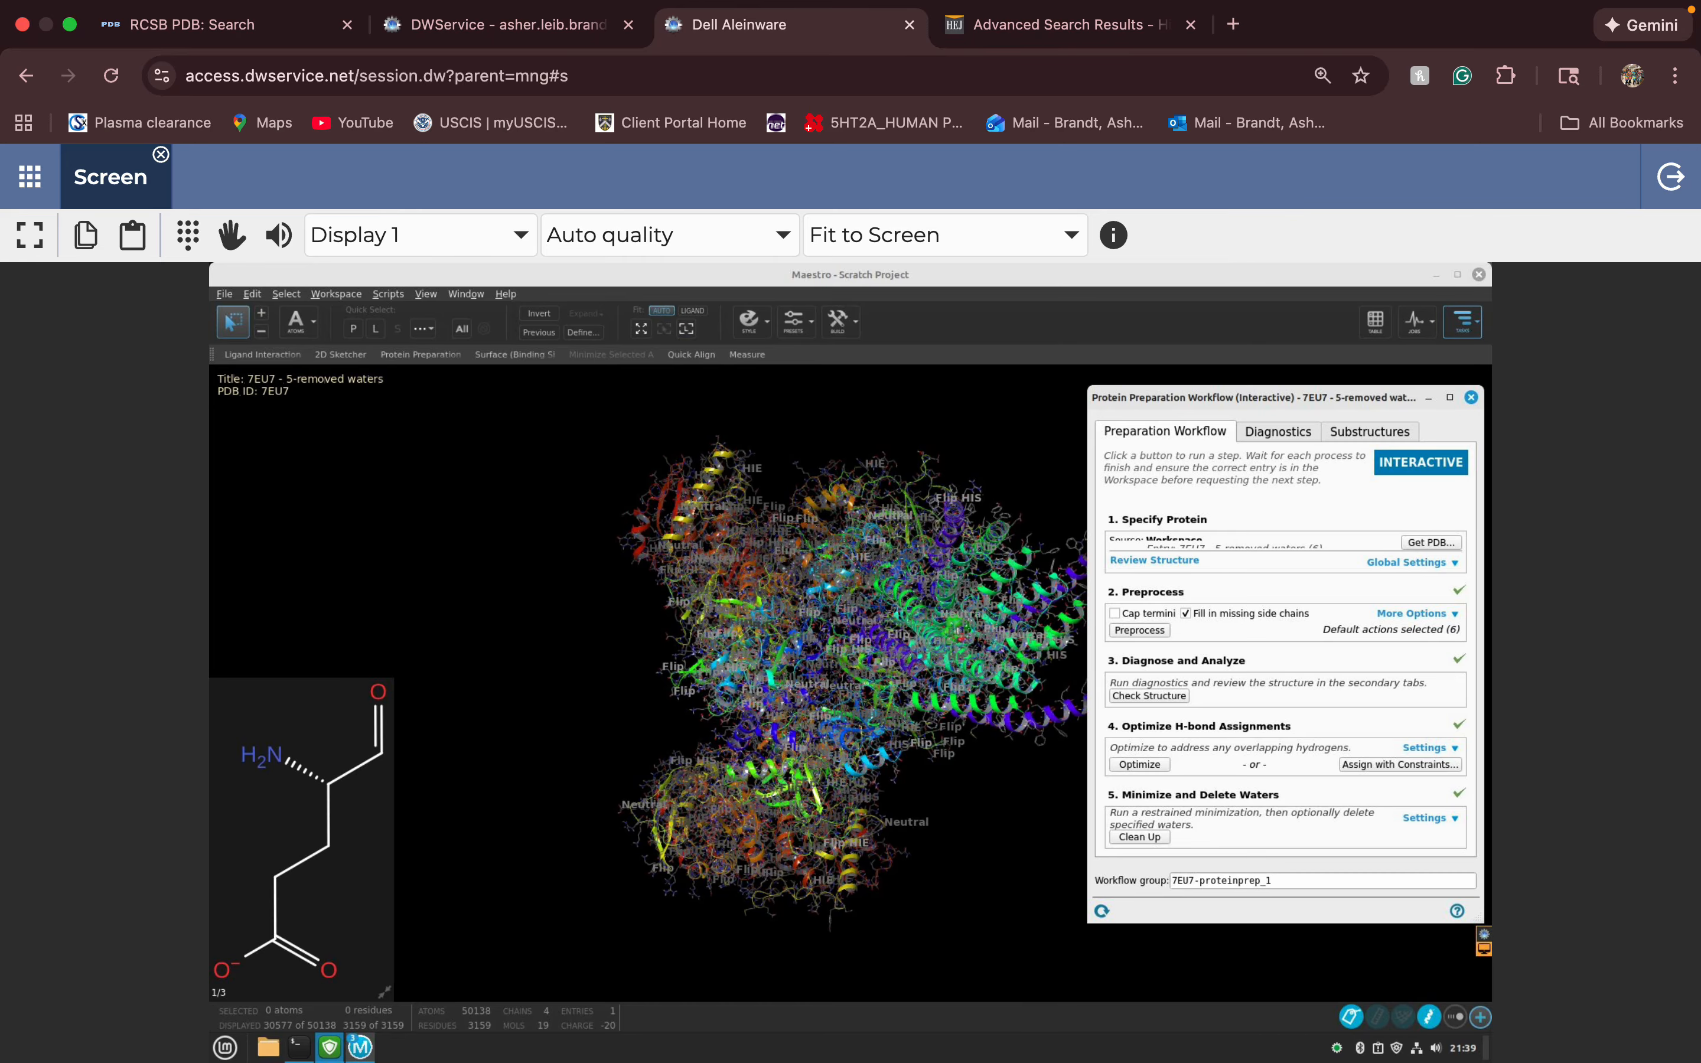
- Select all ligands in the prepared 7EU7 structure and display them in the space-filling CPK style
{"action": "left_click", "coordinate": [687, 328]}
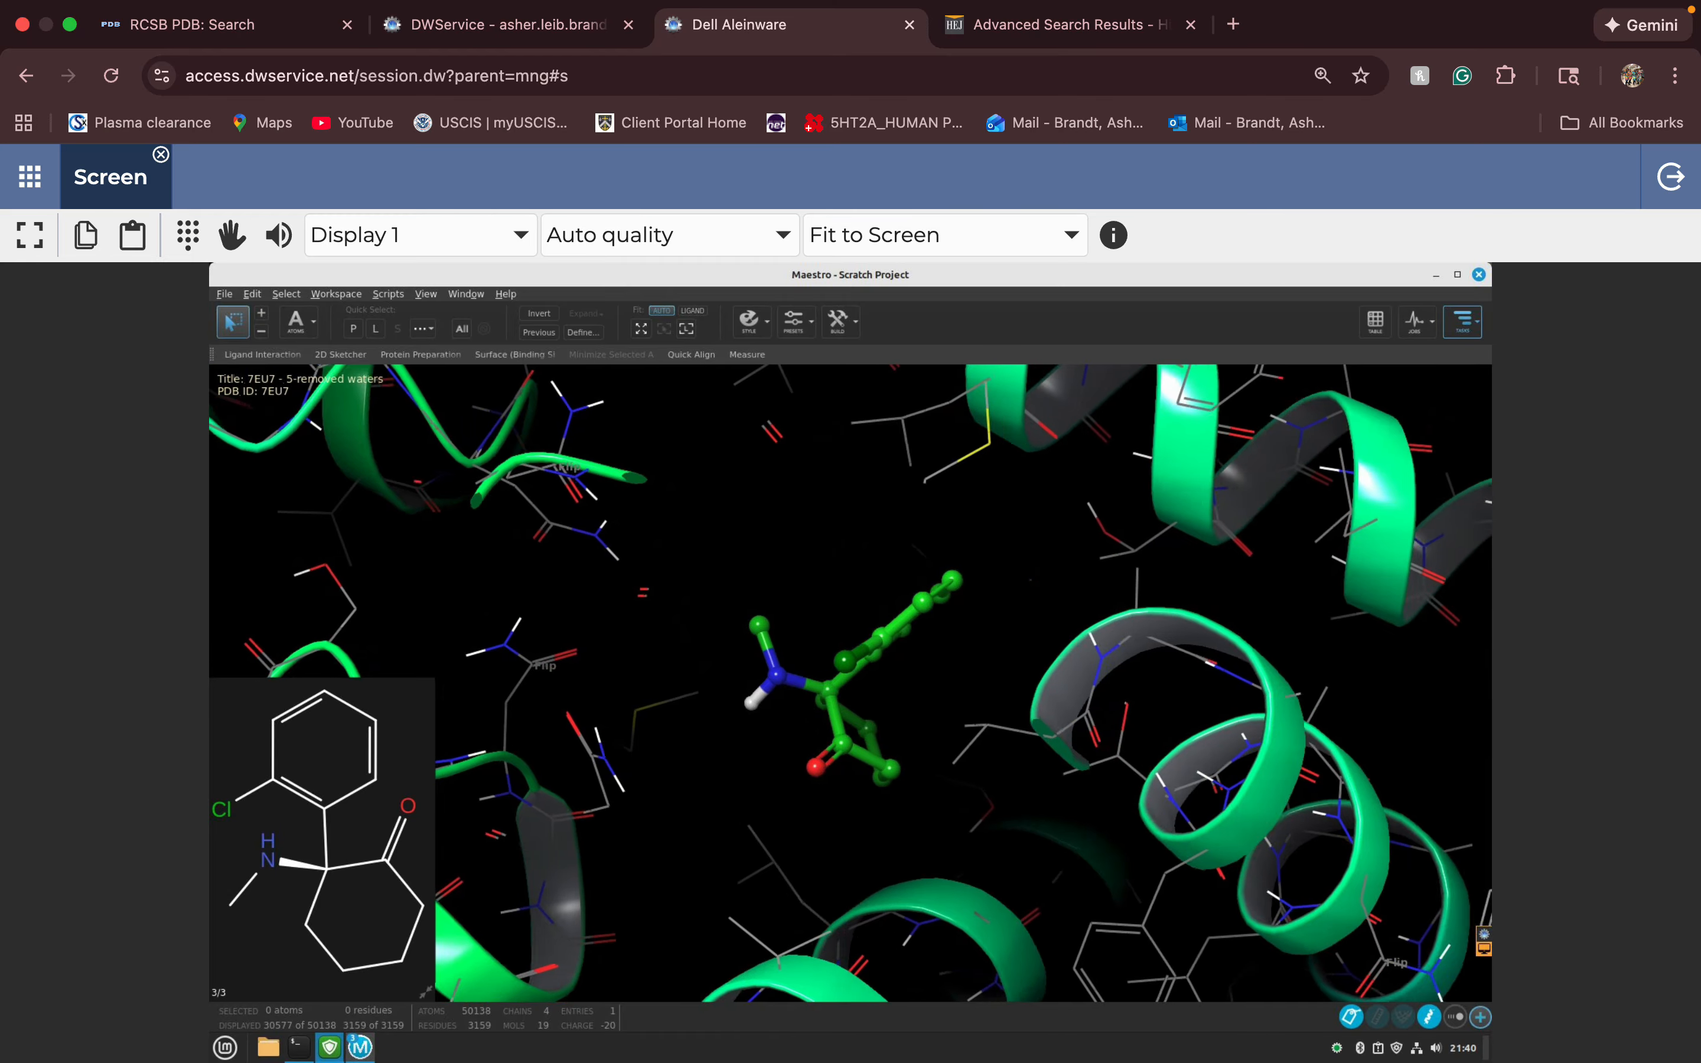
{"action": "left_click", "coordinate": [376, 328]}
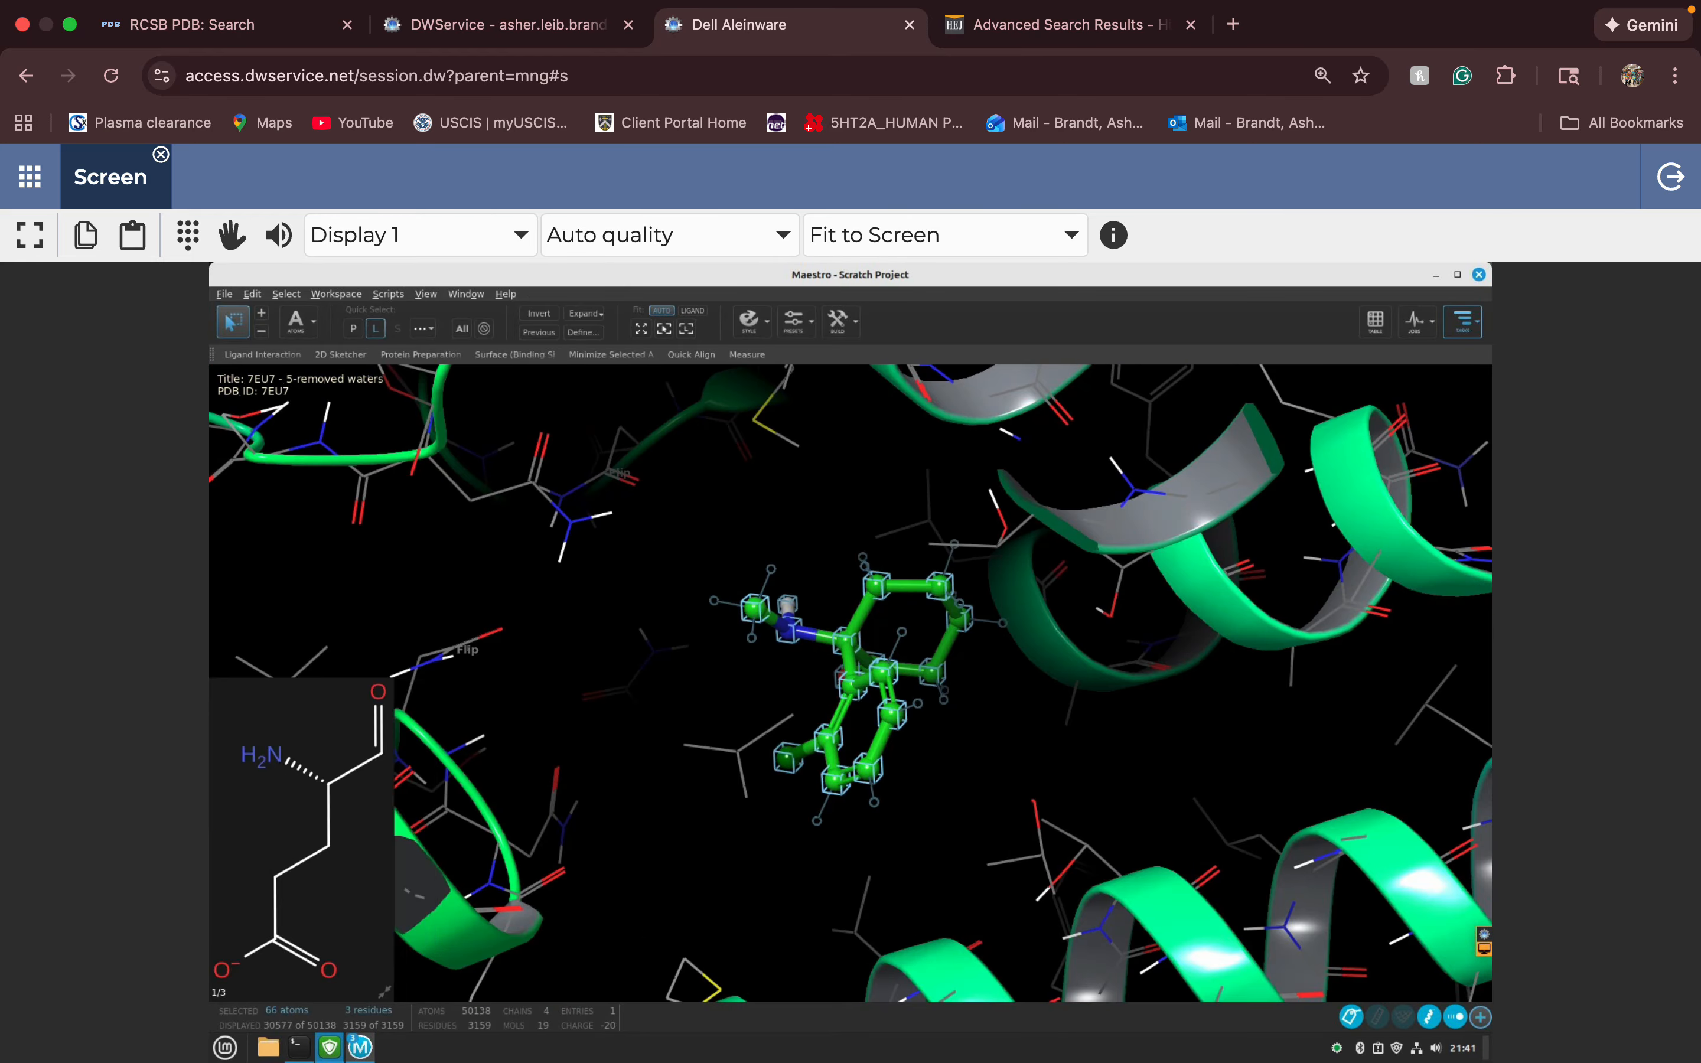
{"action": "left_click", "coordinate": [749, 321]}
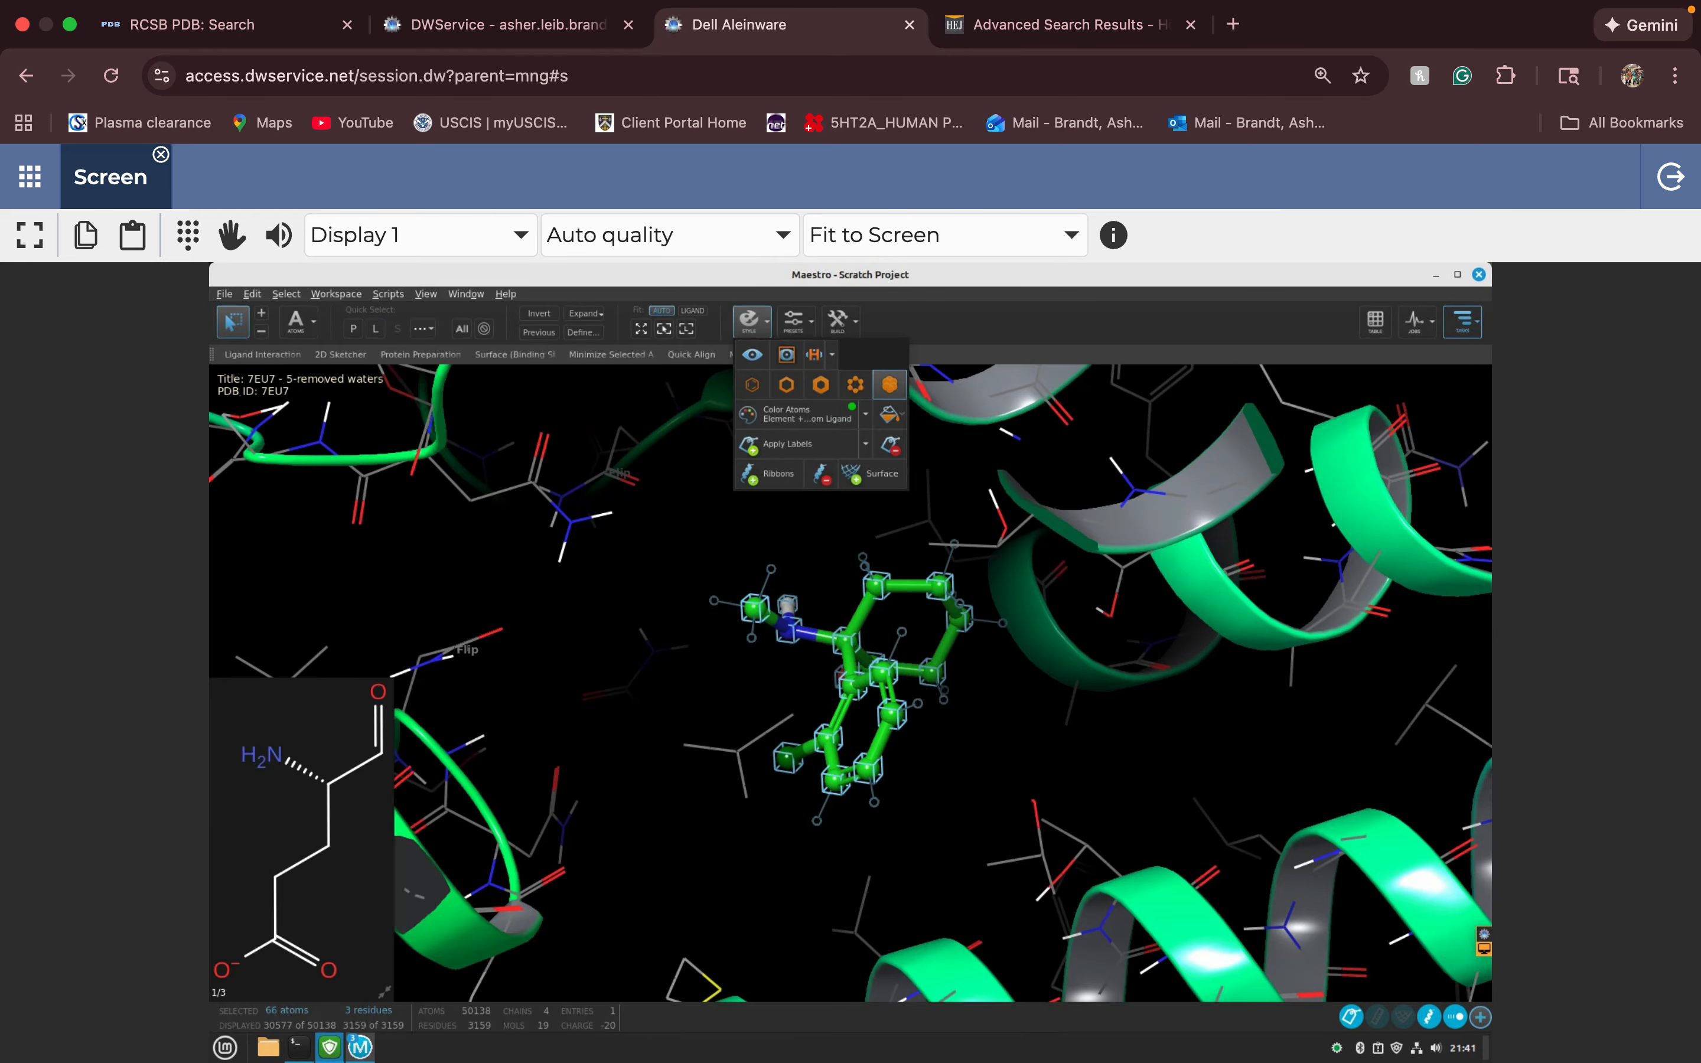
{"action": "left_click", "coordinate": [889, 385]}
{"action": "key", "text": "Escape"}
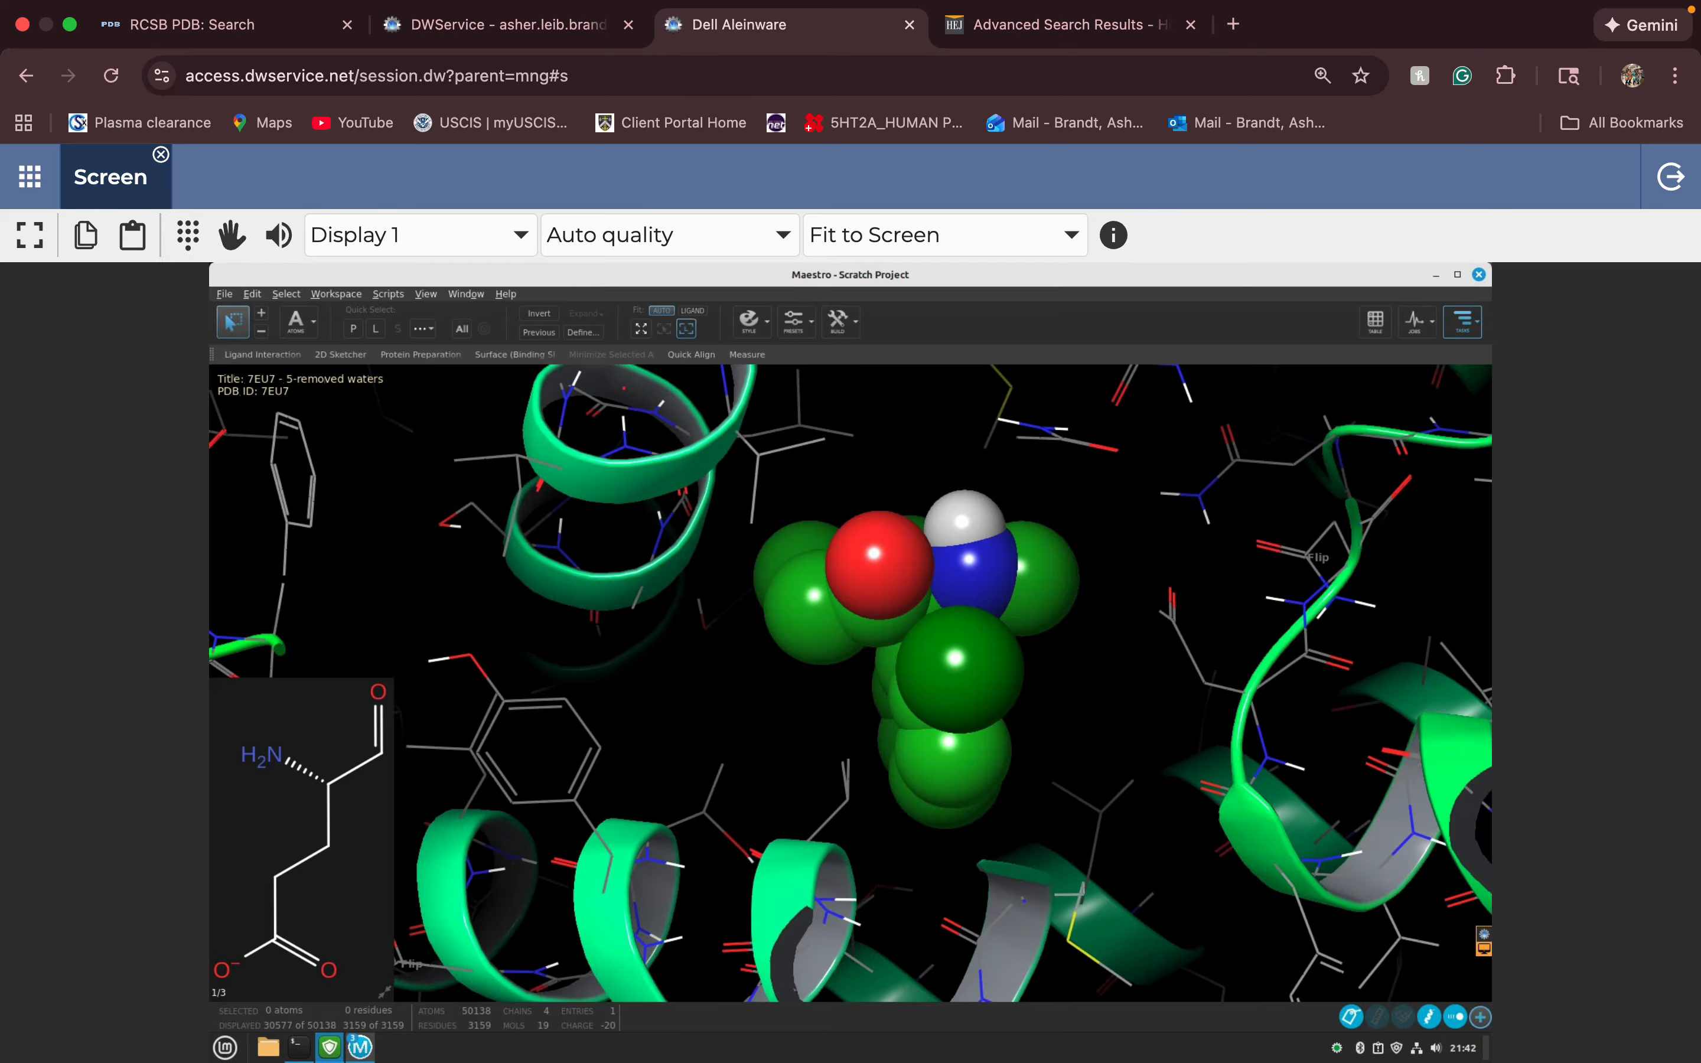
- Search the task list for "receptor grid" and open Glide's Receptor Grid Generation
{"action": "left_click", "coordinate": [686, 328]}
{"action": "type", "text": "protein pre"}
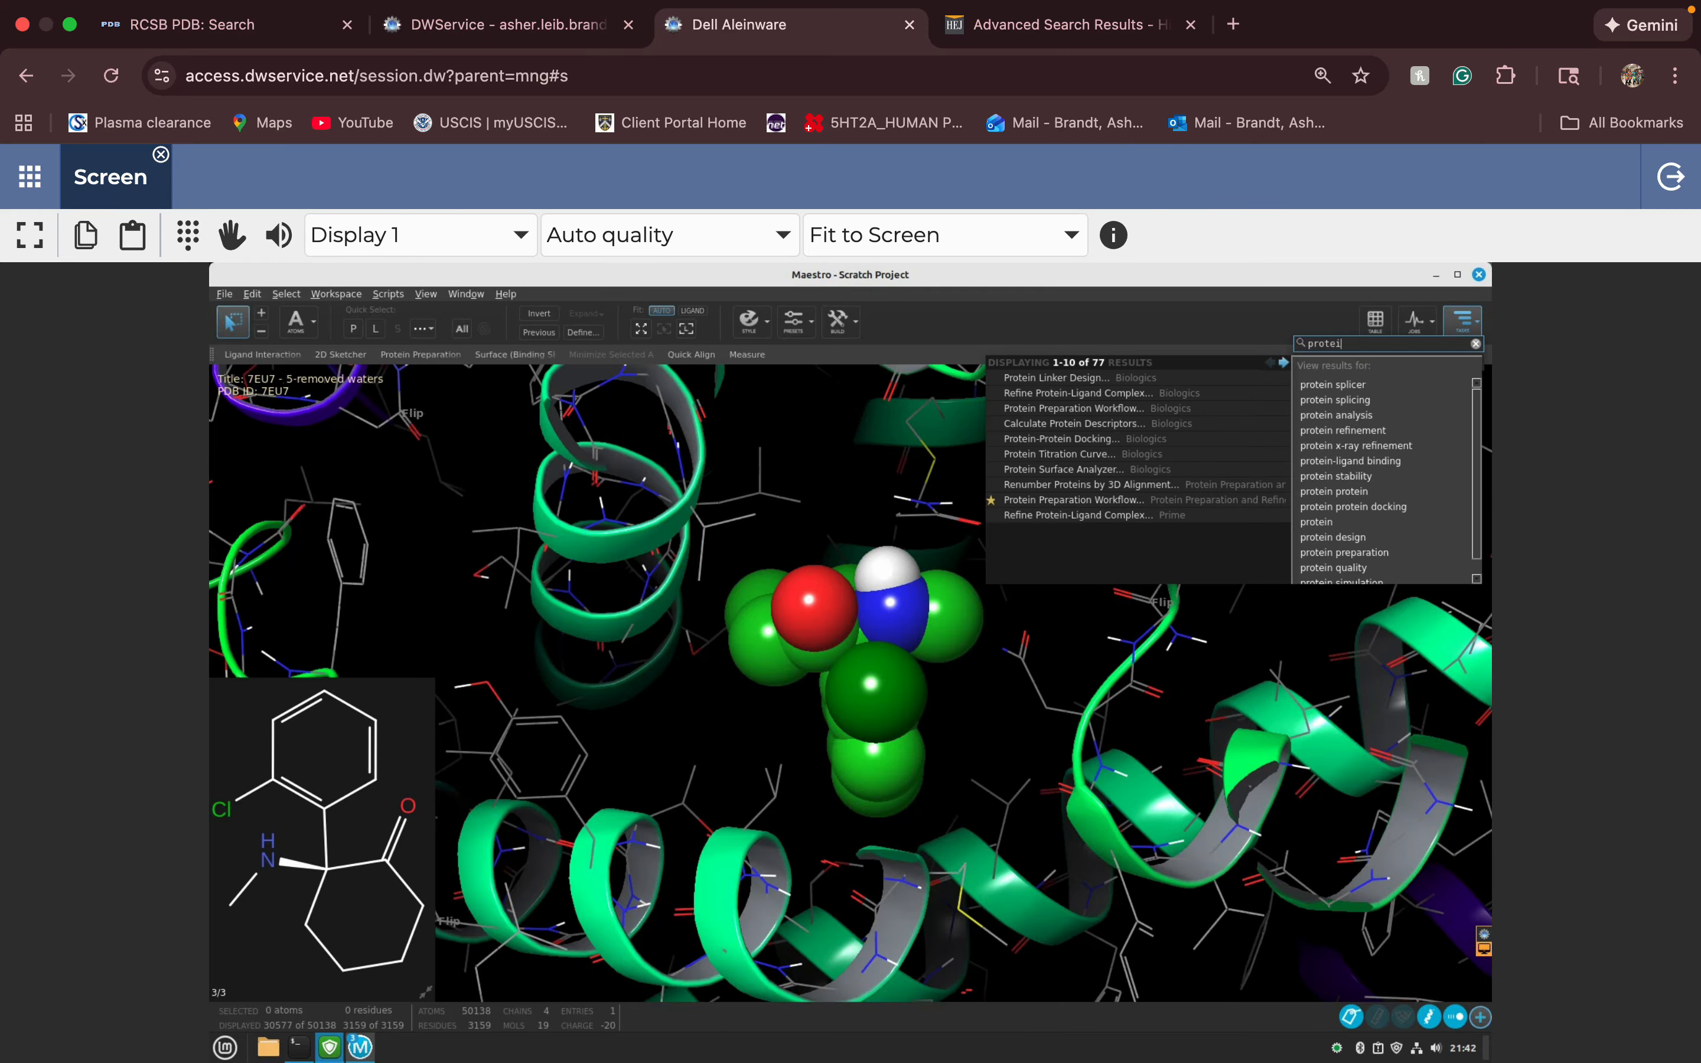
{"action": "left_click", "coordinate": [1475, 344]}
{"action": "type", "text": "recep"}
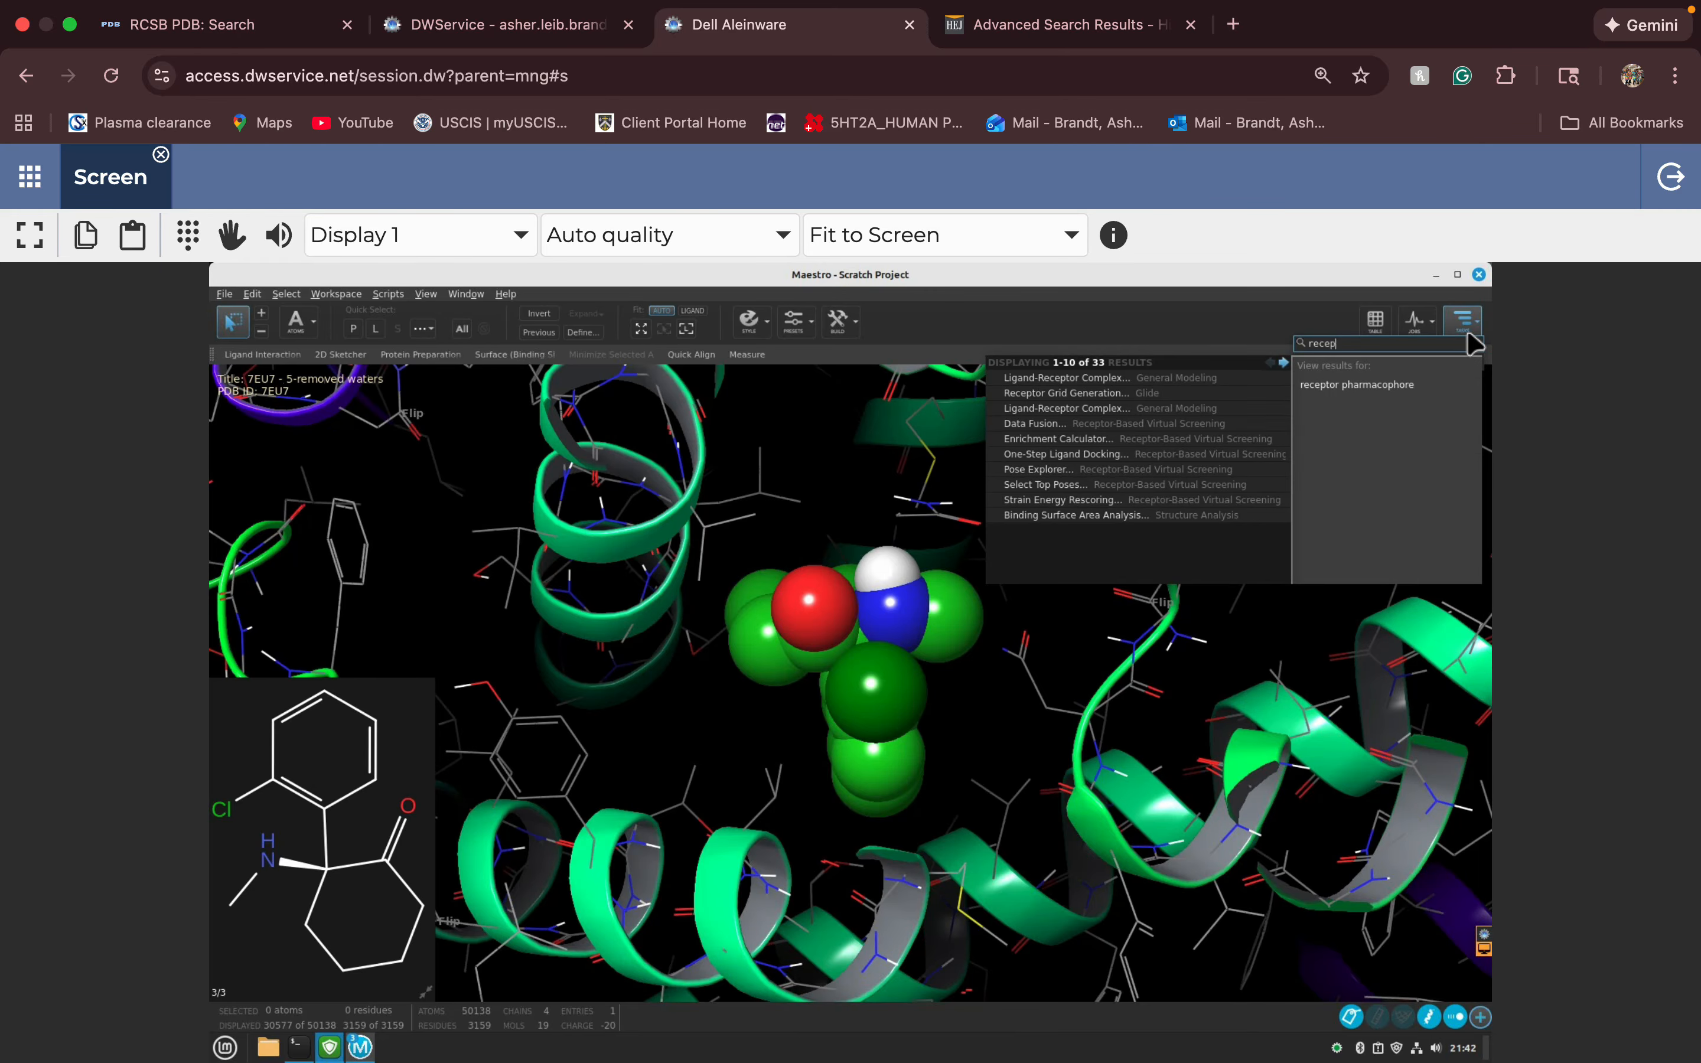
{"action": "type", "text": "tor grid"}
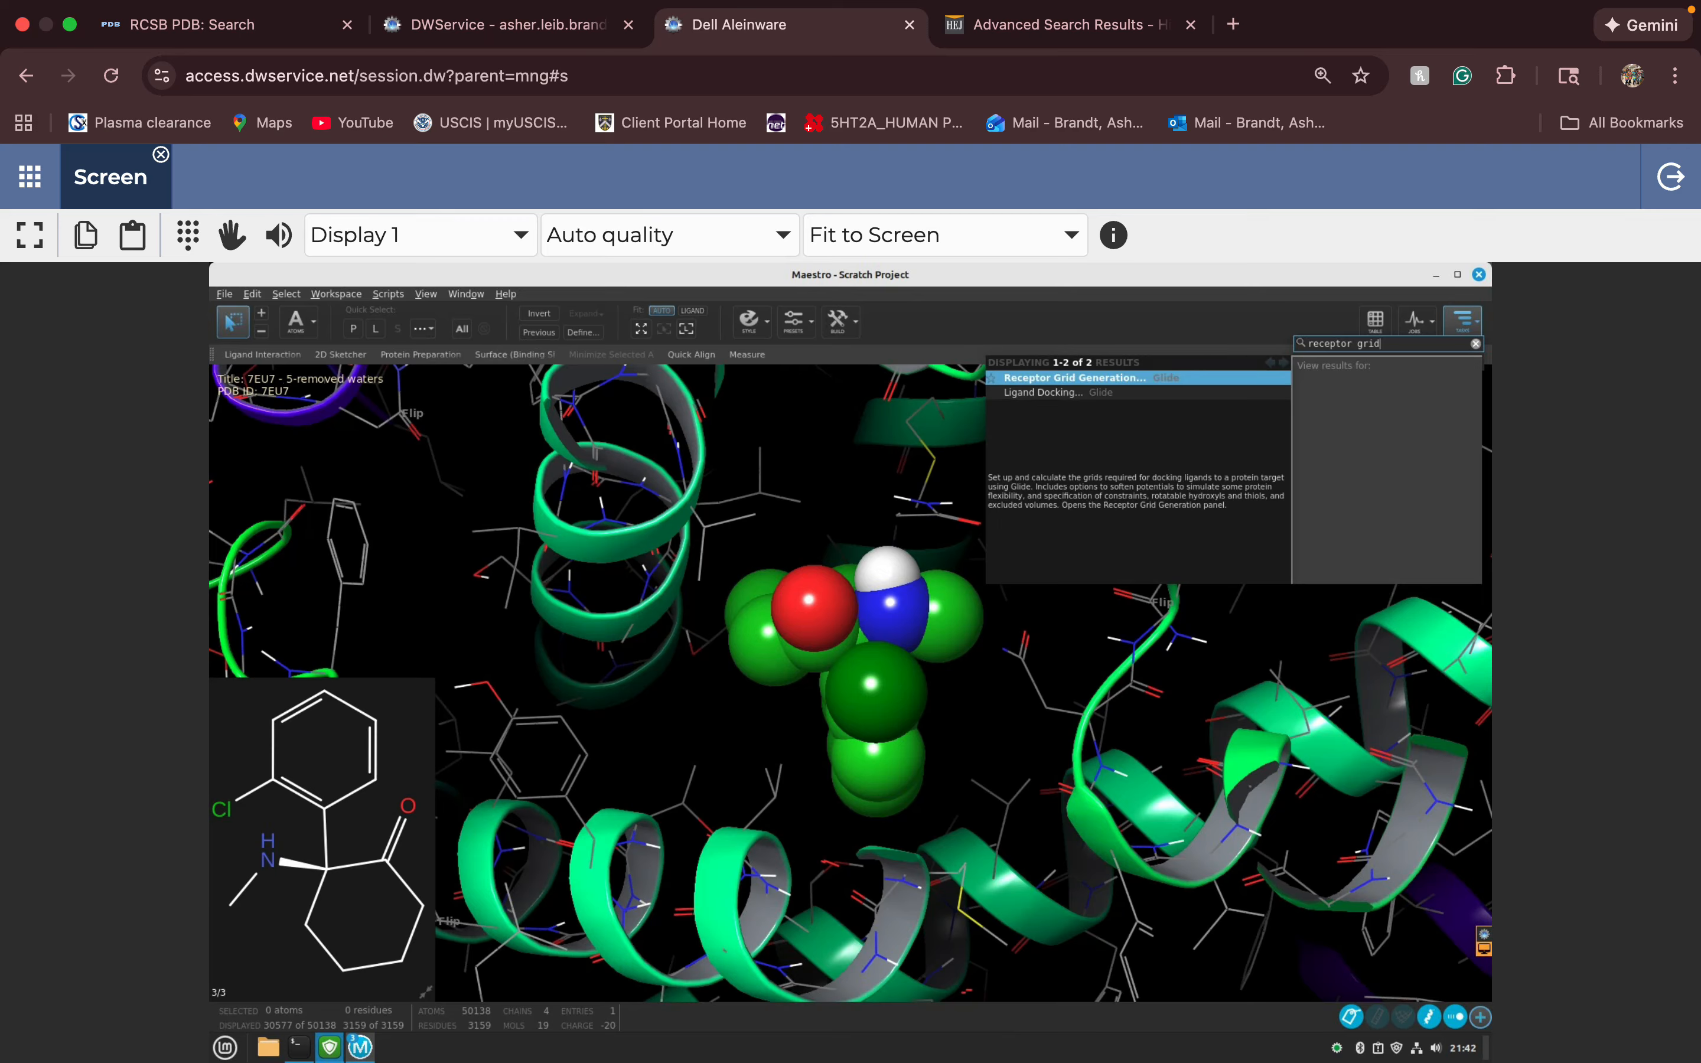
{"action": "left_click", "coordinate": [1237, 379]}
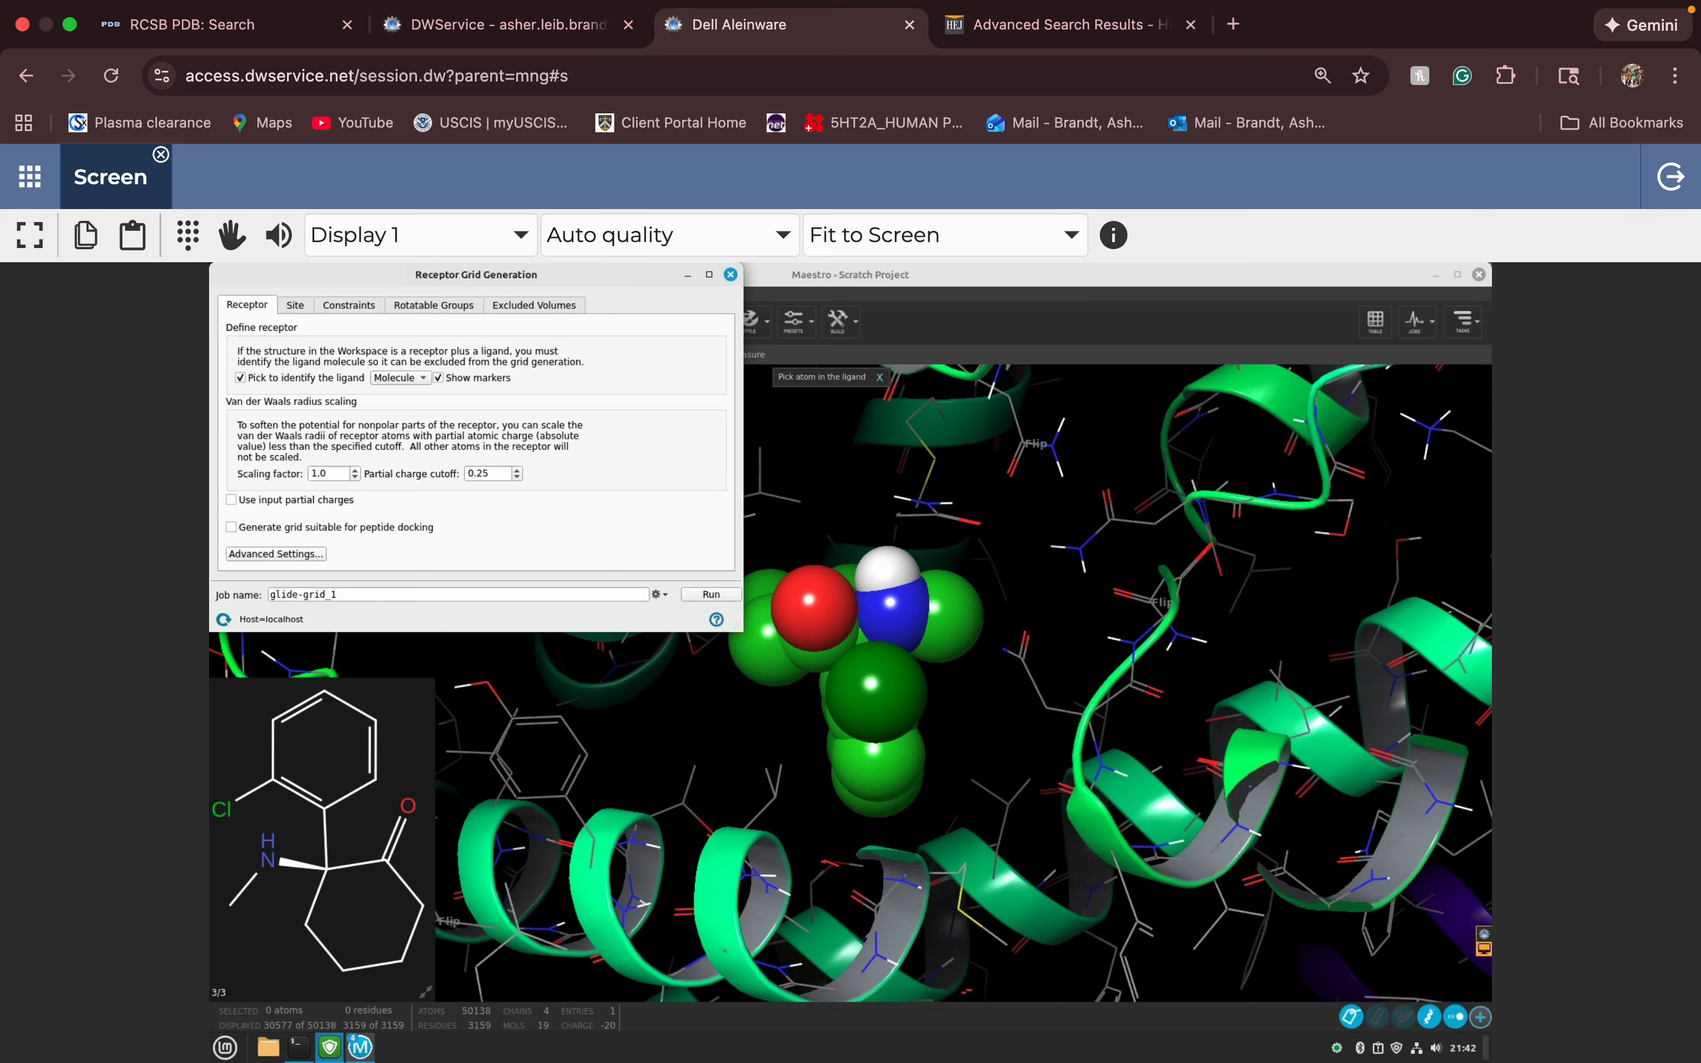
- Look over the site and constraint settings, and pick the ketamine molecule in the workspace as the ligand for the receptor grid
{"action": "left_click", "coordinate": [296, 304]}
{"action": "left_click", "coordinate": [348, 304]}
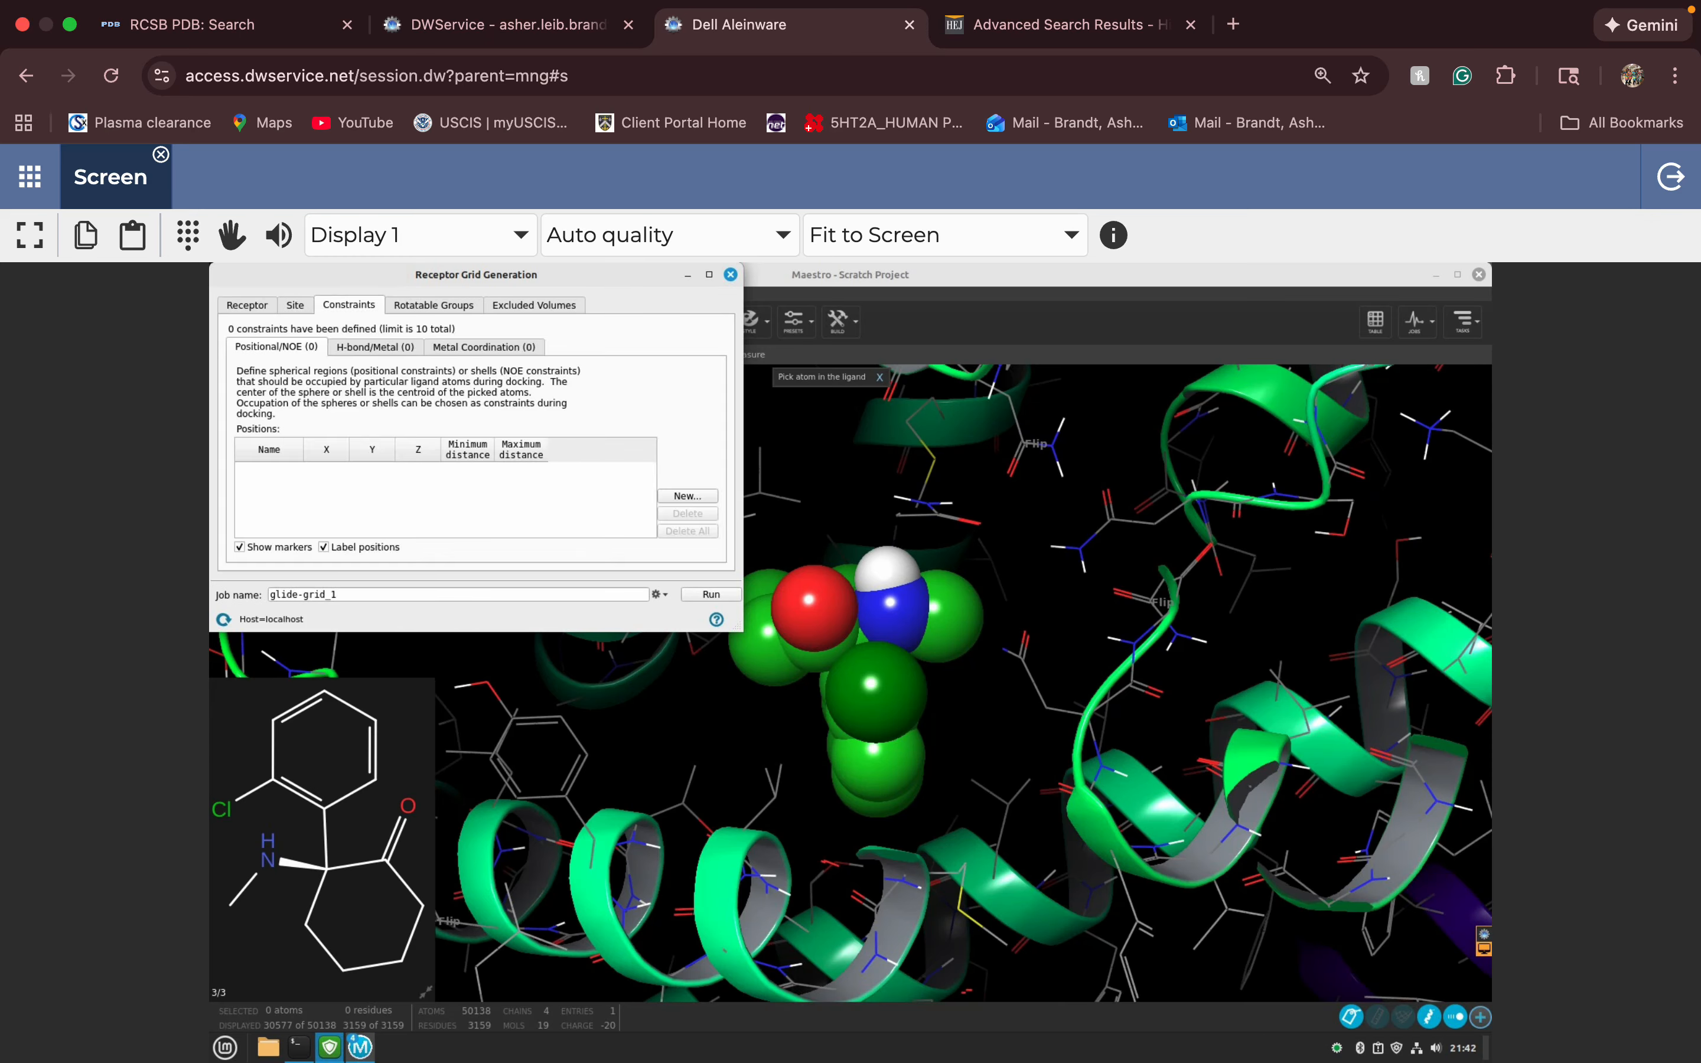
{"action": "left_click", "coordinate": [295, 304]}
{"action": "left_click", "coordinate": [247, 304]}
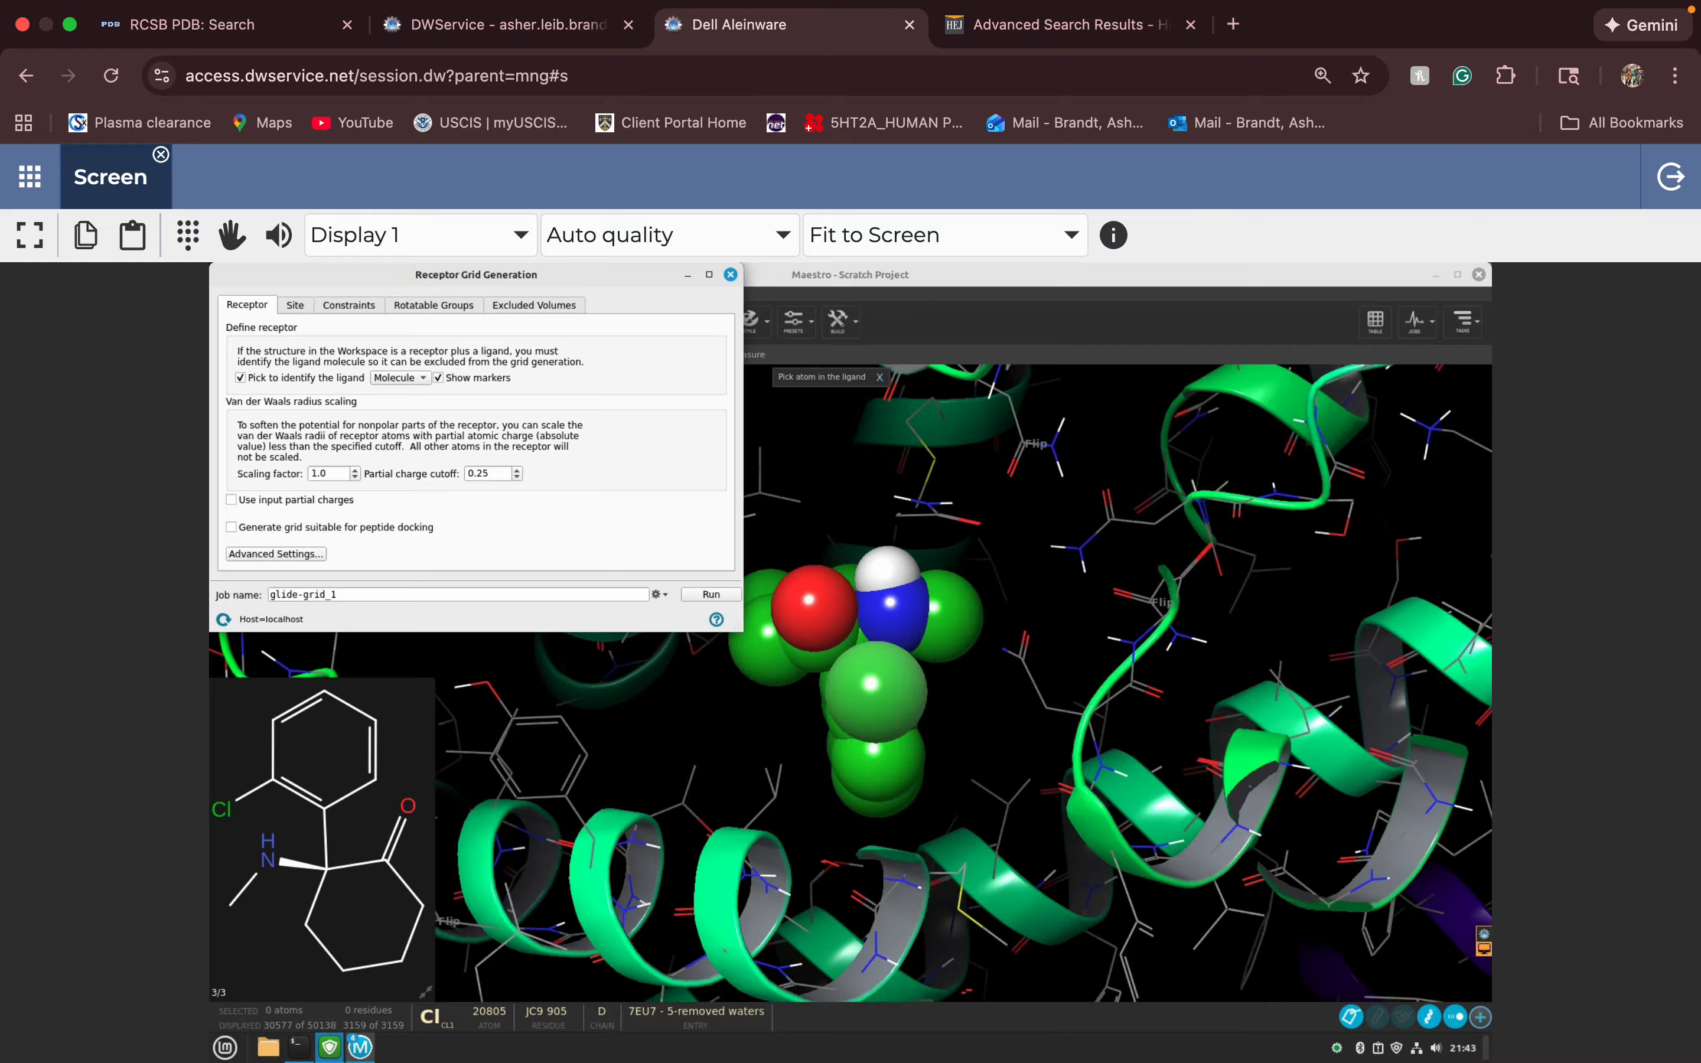
{"action": "left_click", "coordinate": [874, 687]}
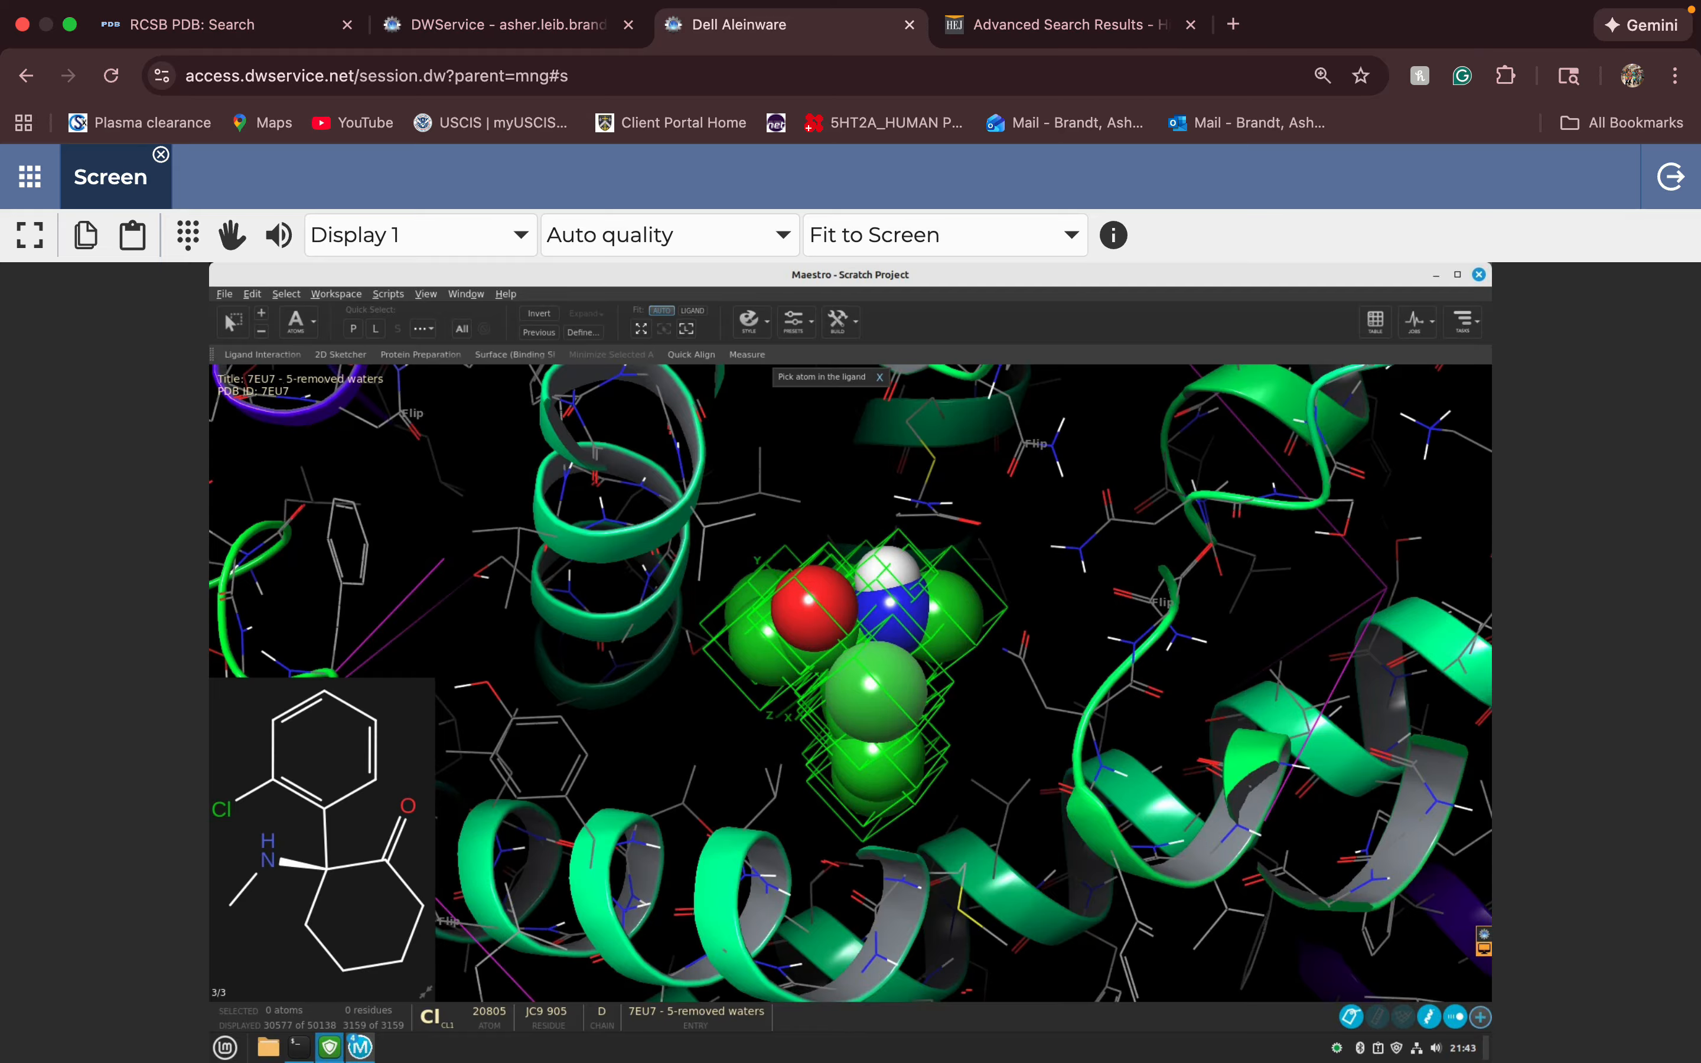
{"action": "left_click", "coordinate": [641, 328]}
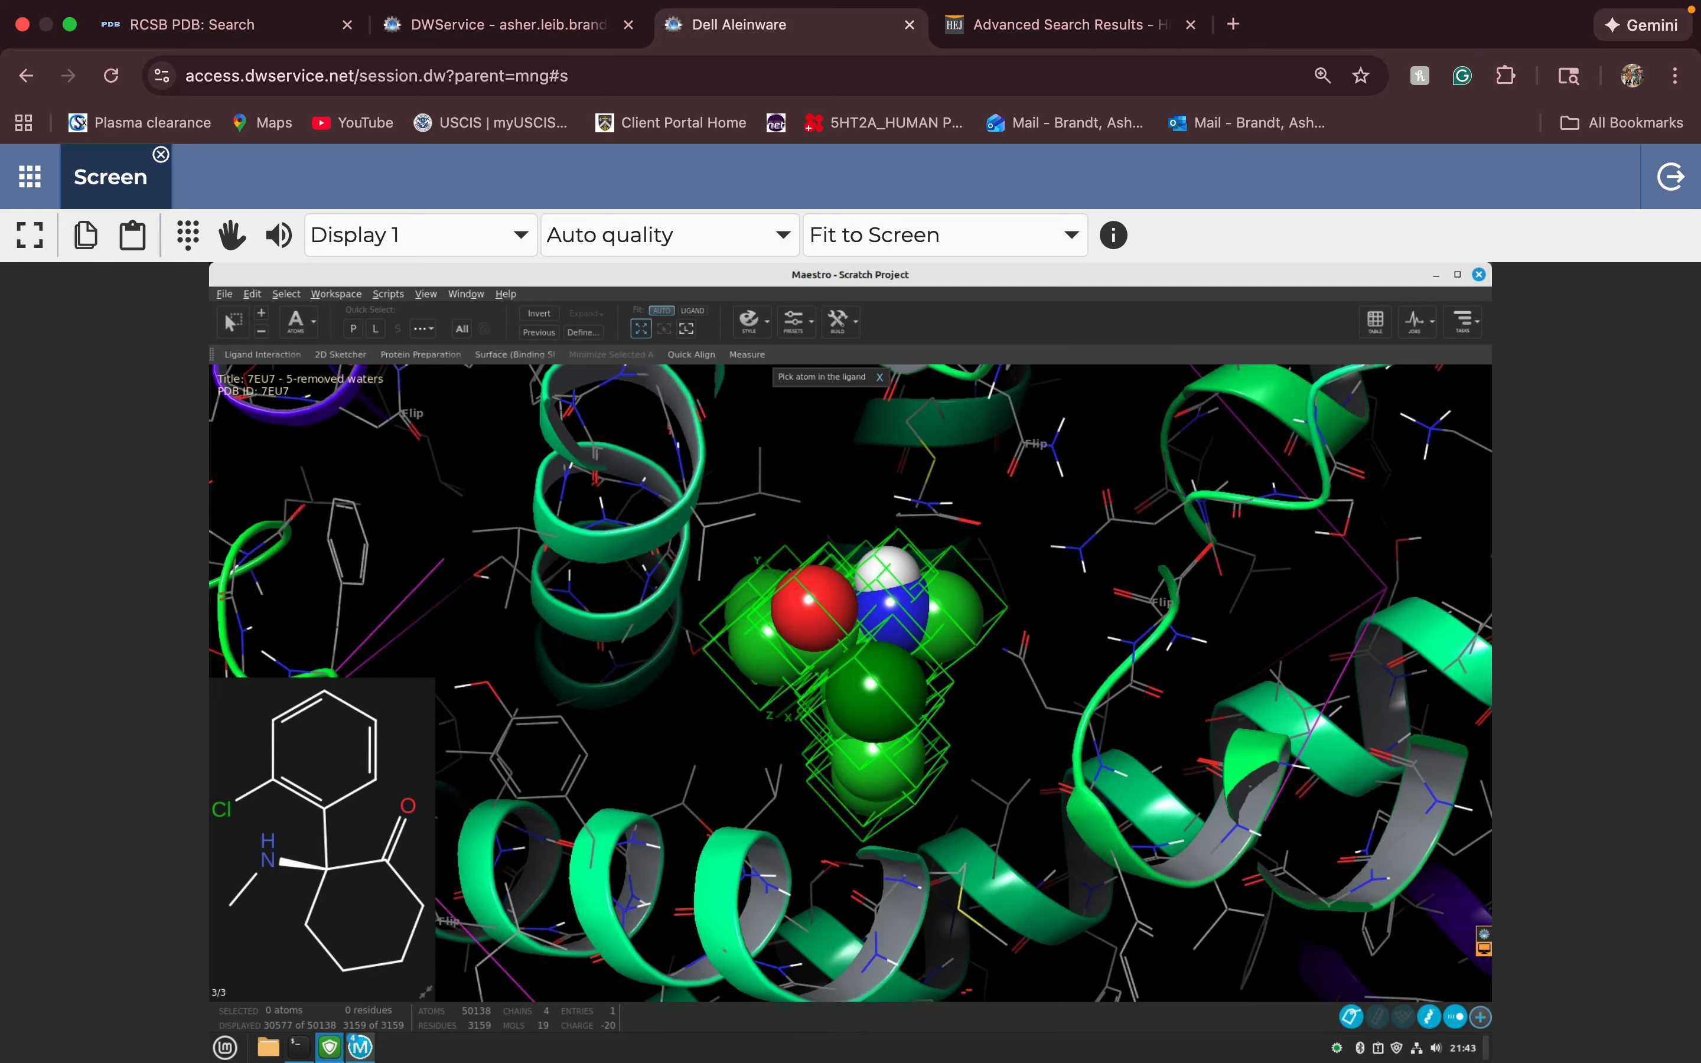
{"action": "left_click", "coordinate": [687, 328]}
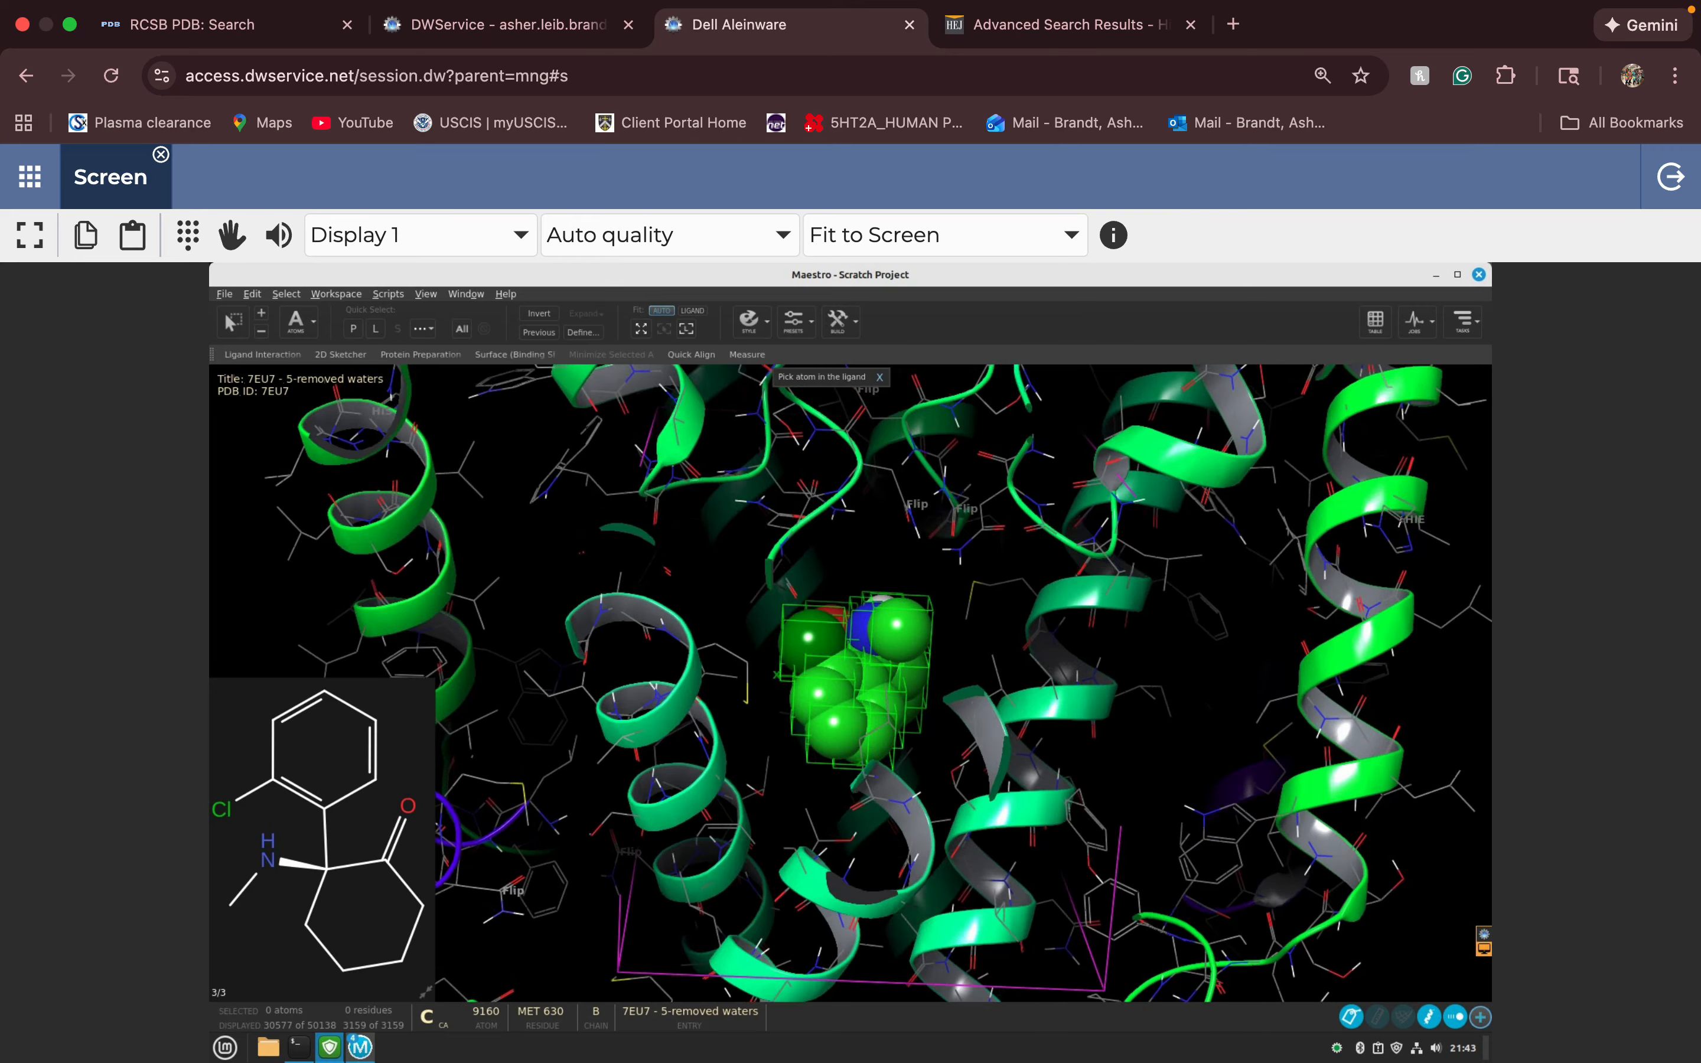
- Return to Receptor Grid Generation and accept the advanced receptor settings and the 10 Å midpoint box lengths in the advanced site settings
{"action": "key", "text": "alt+Tab"}
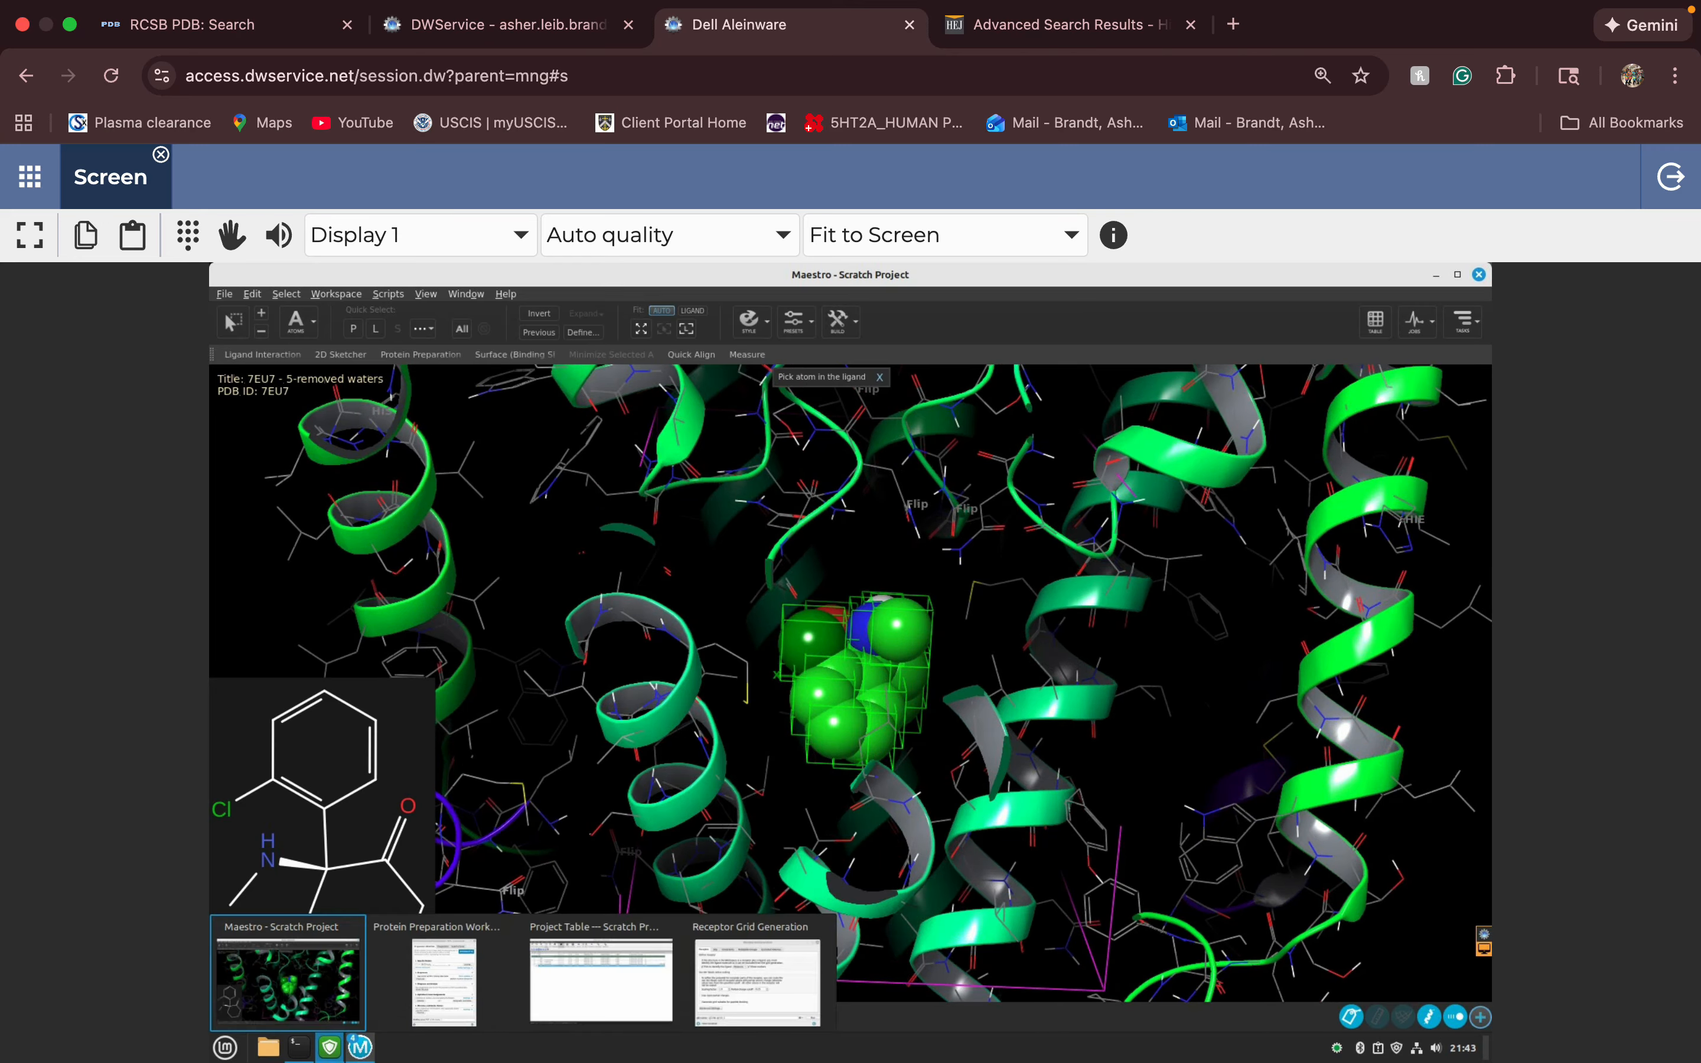
{"action": "key", "text": "alt+Tab"}
{"action": "key", "text": "alt+Tab"}
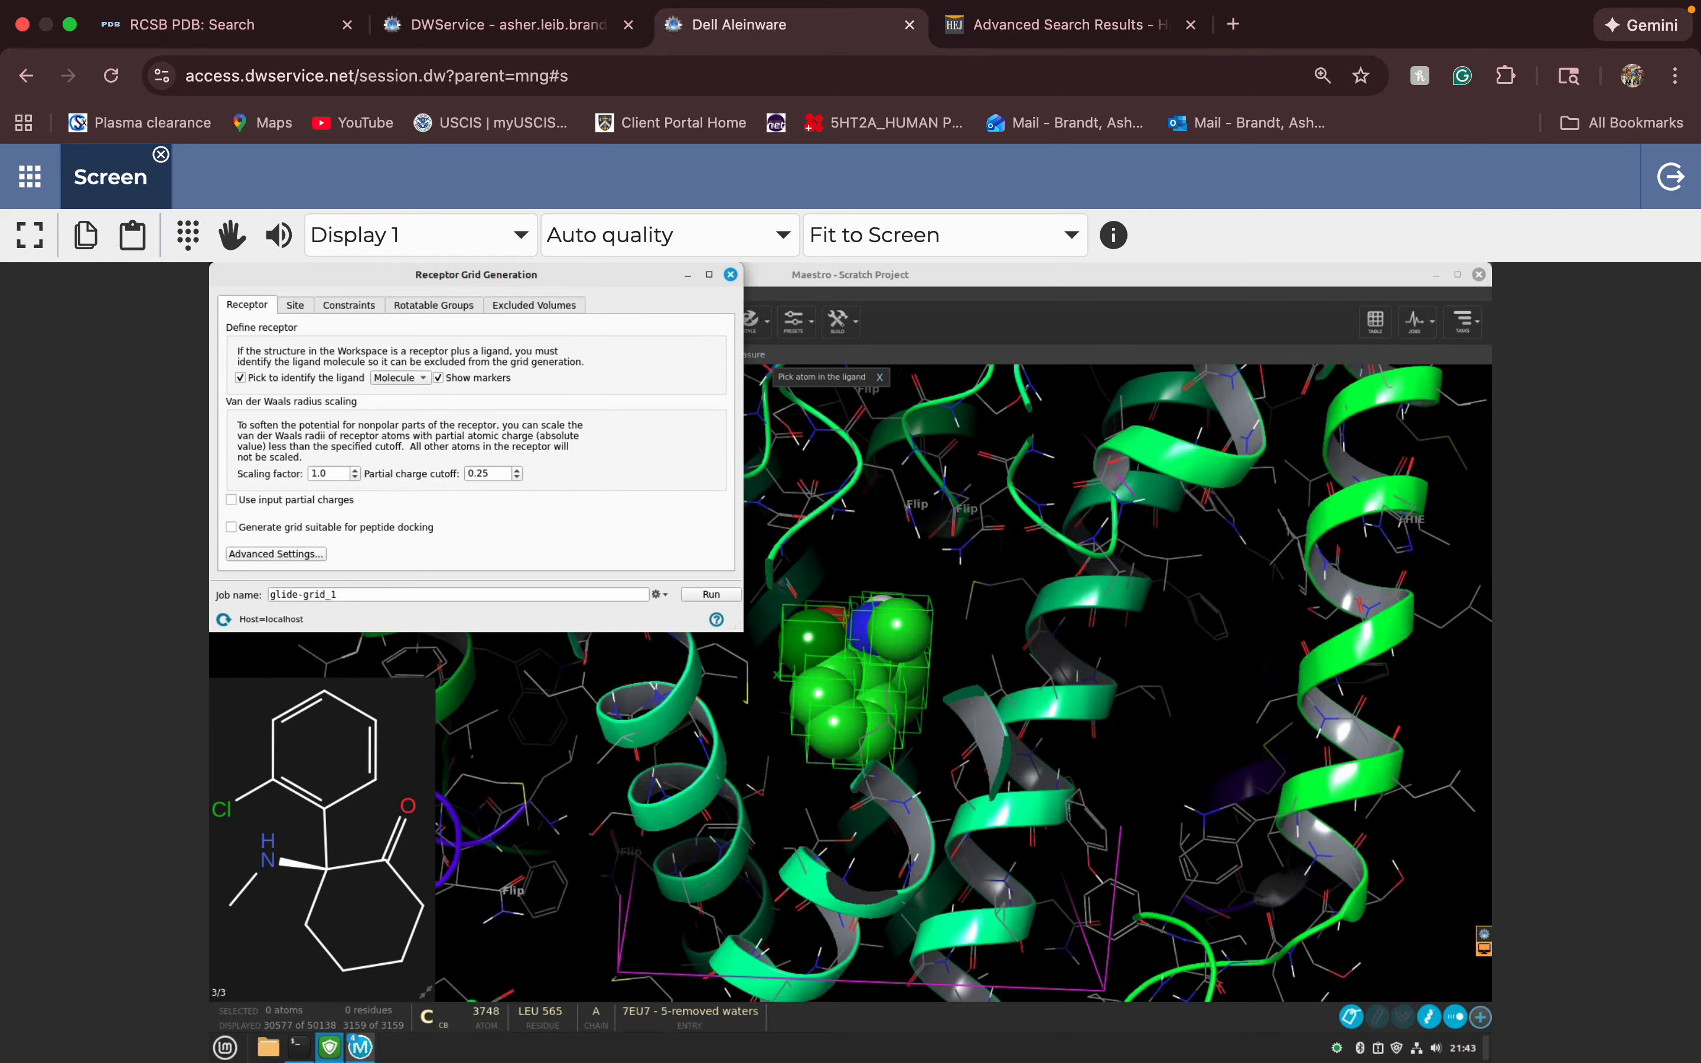
{"action": "left_click", "coordinate": [276, 553]}
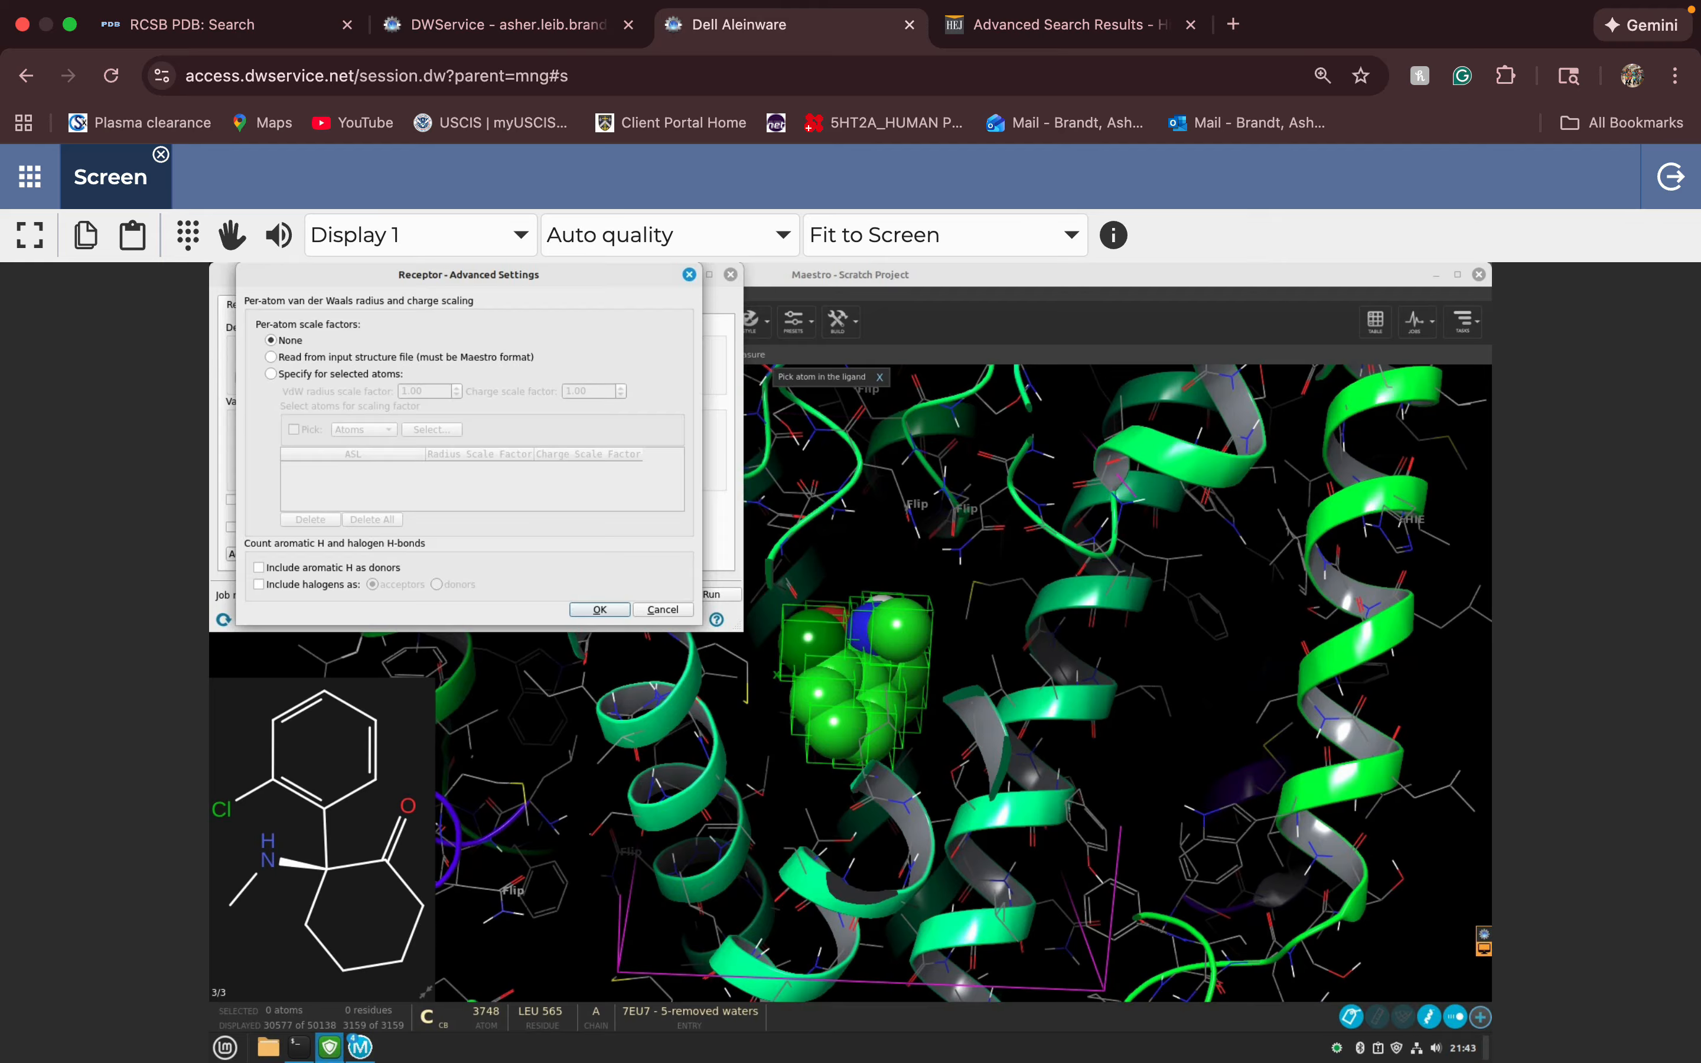
{"action": "left_click", "coordinate": [599, 609]}
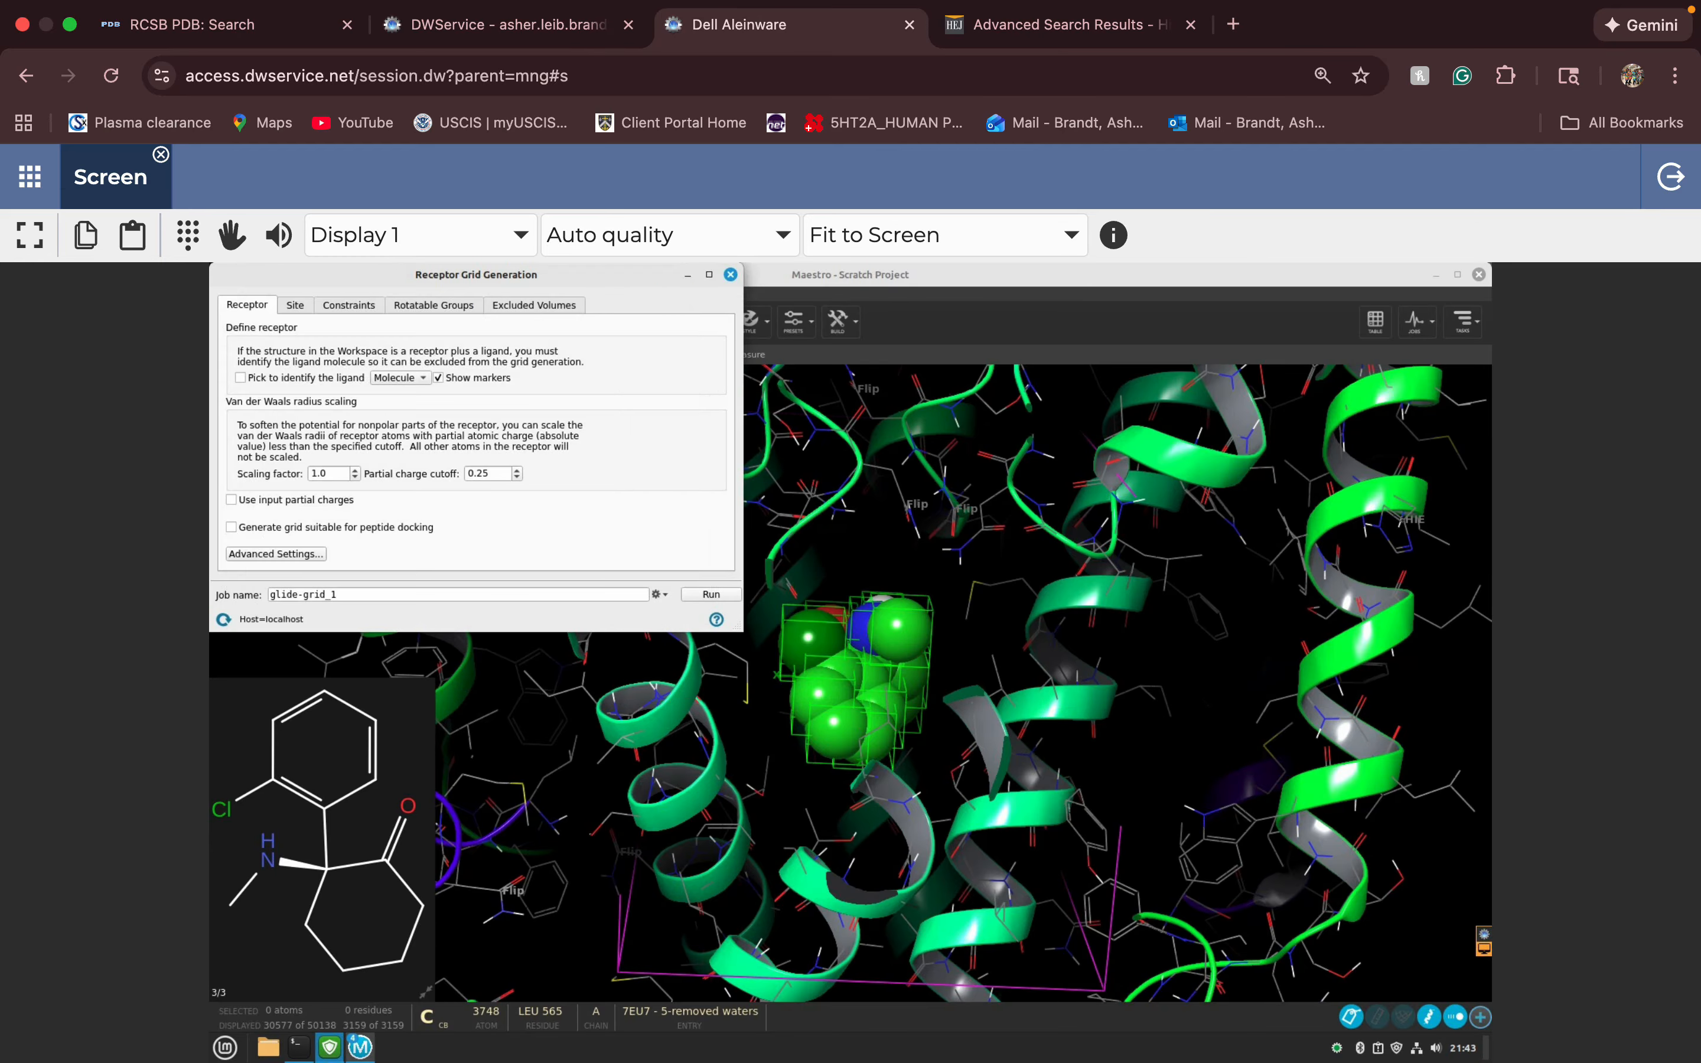
{"action": "left_click", "coordinate": [295, 304]}
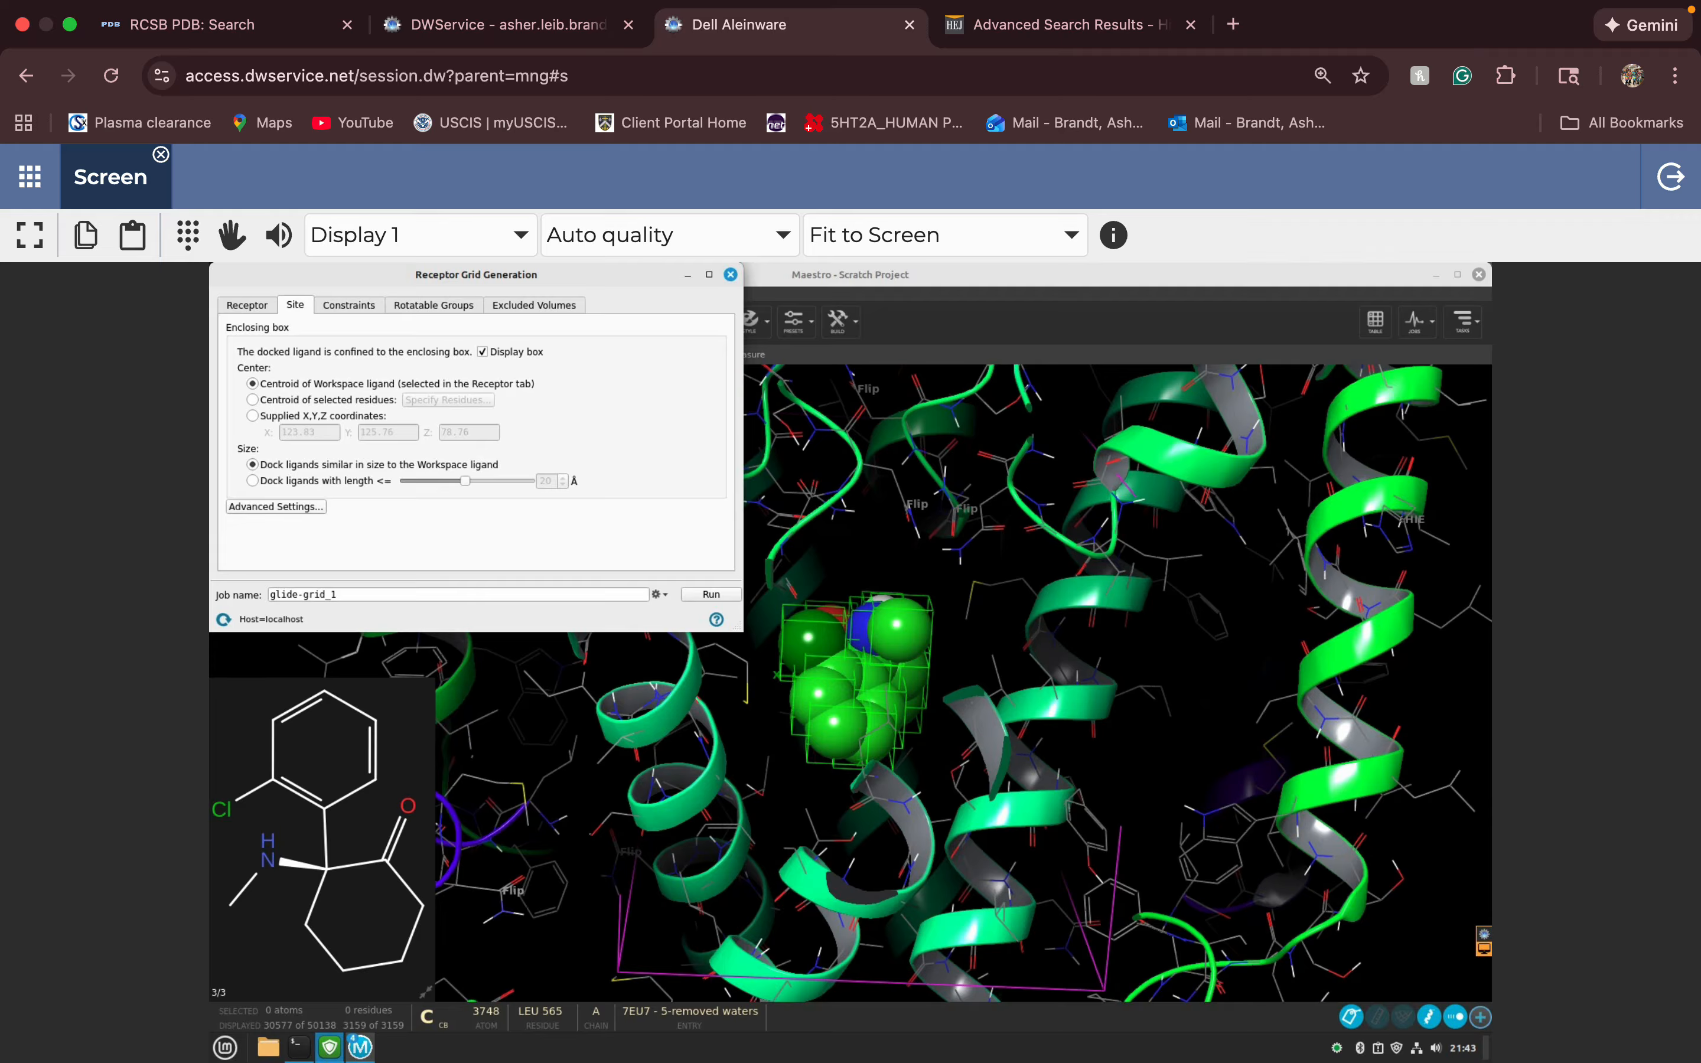
{"action": "left_click", "coordinate": [275, 506]}
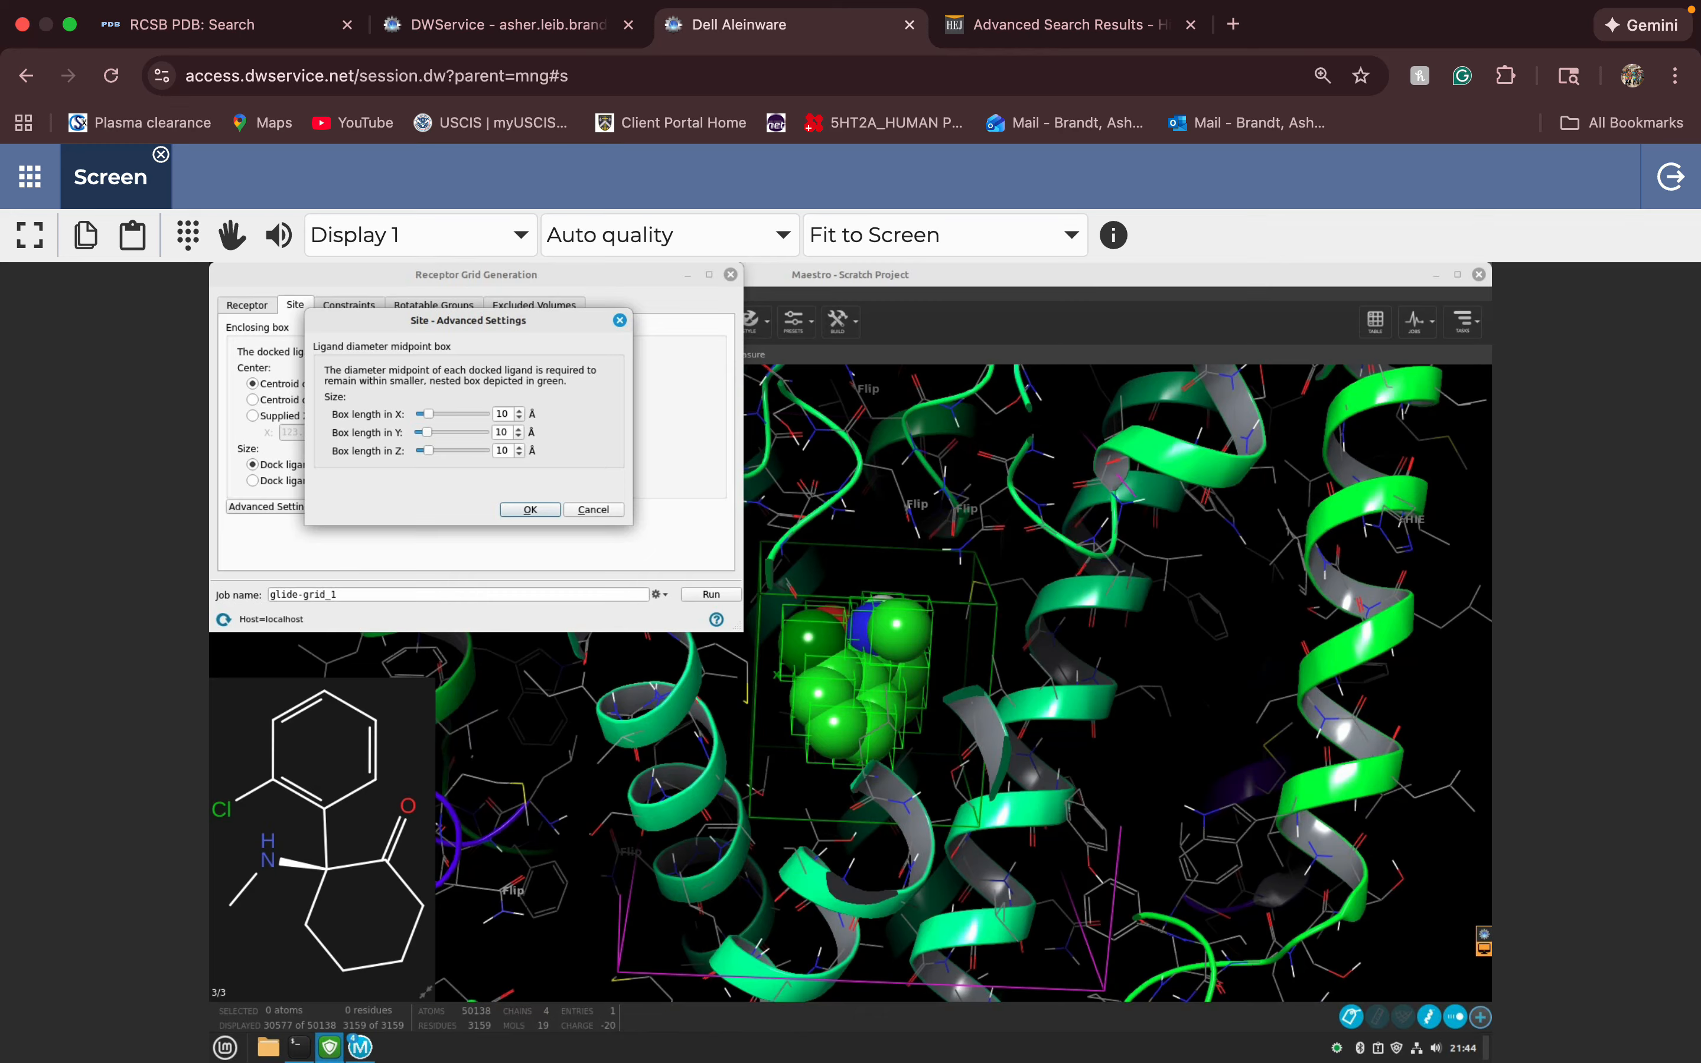
{"action": "key", "text": "Return"}
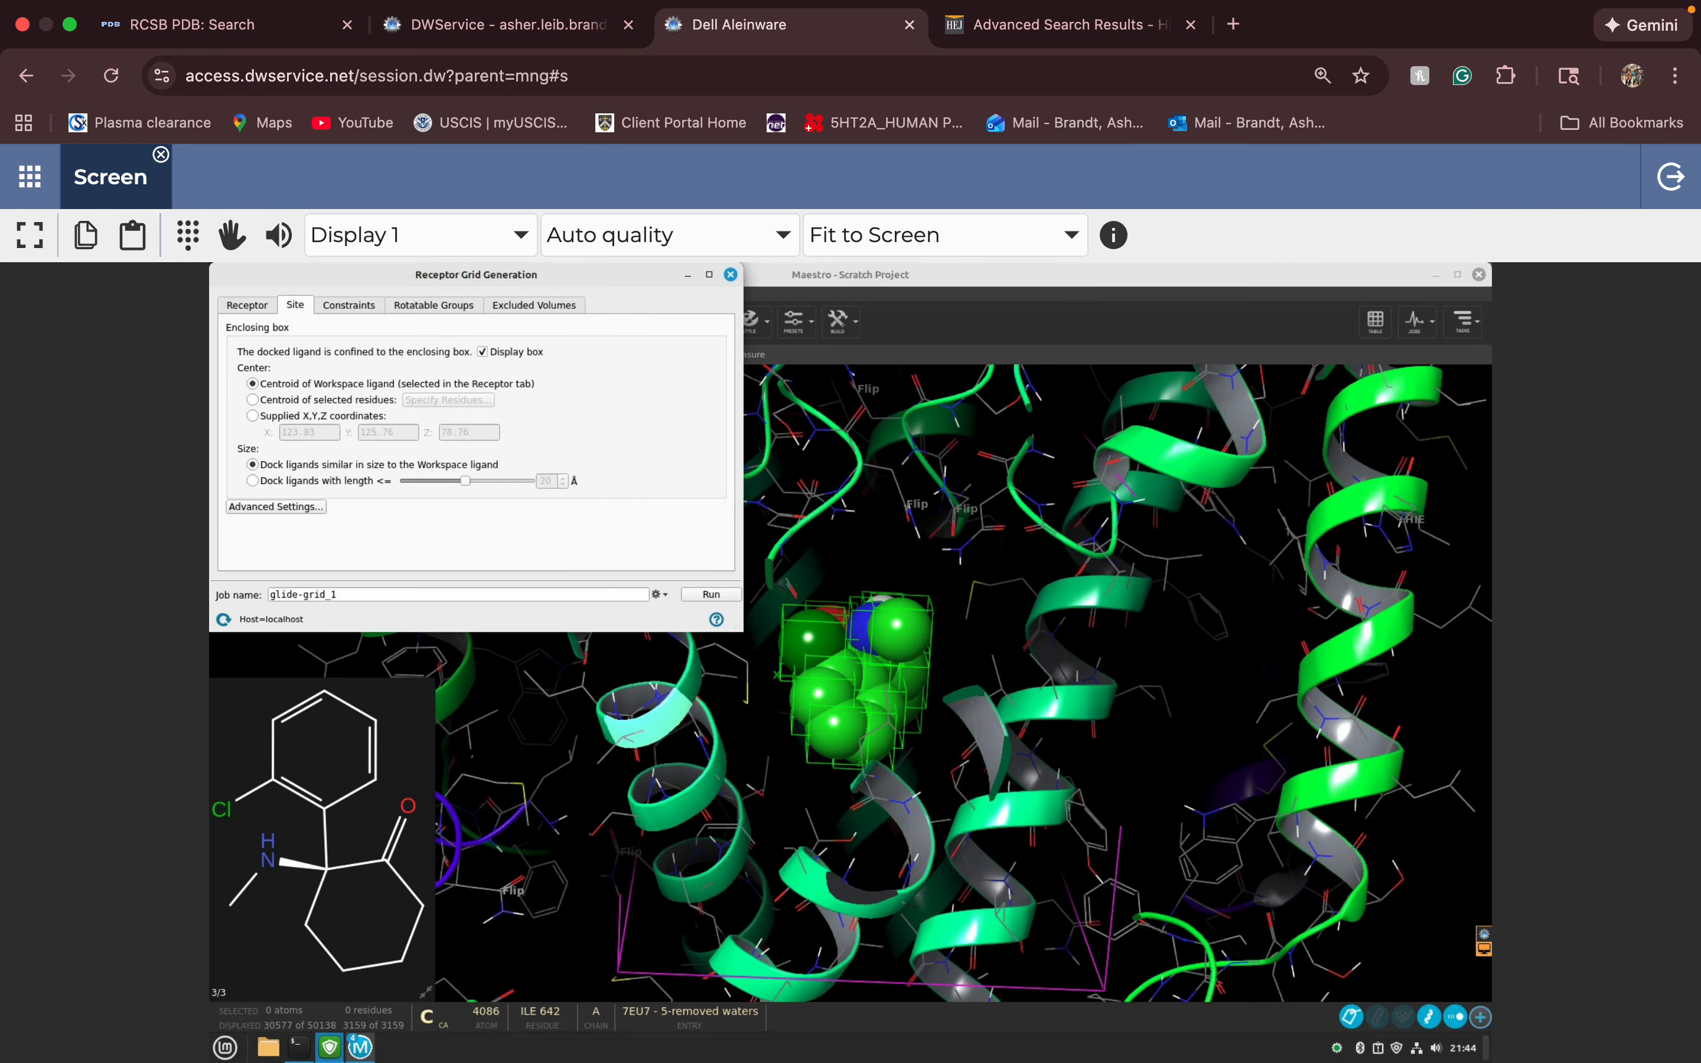
- Name the grid generation job glide-grid_7EU7_Ketamine and run it
{"action": "left_click", "coordinate": [337, 594]}
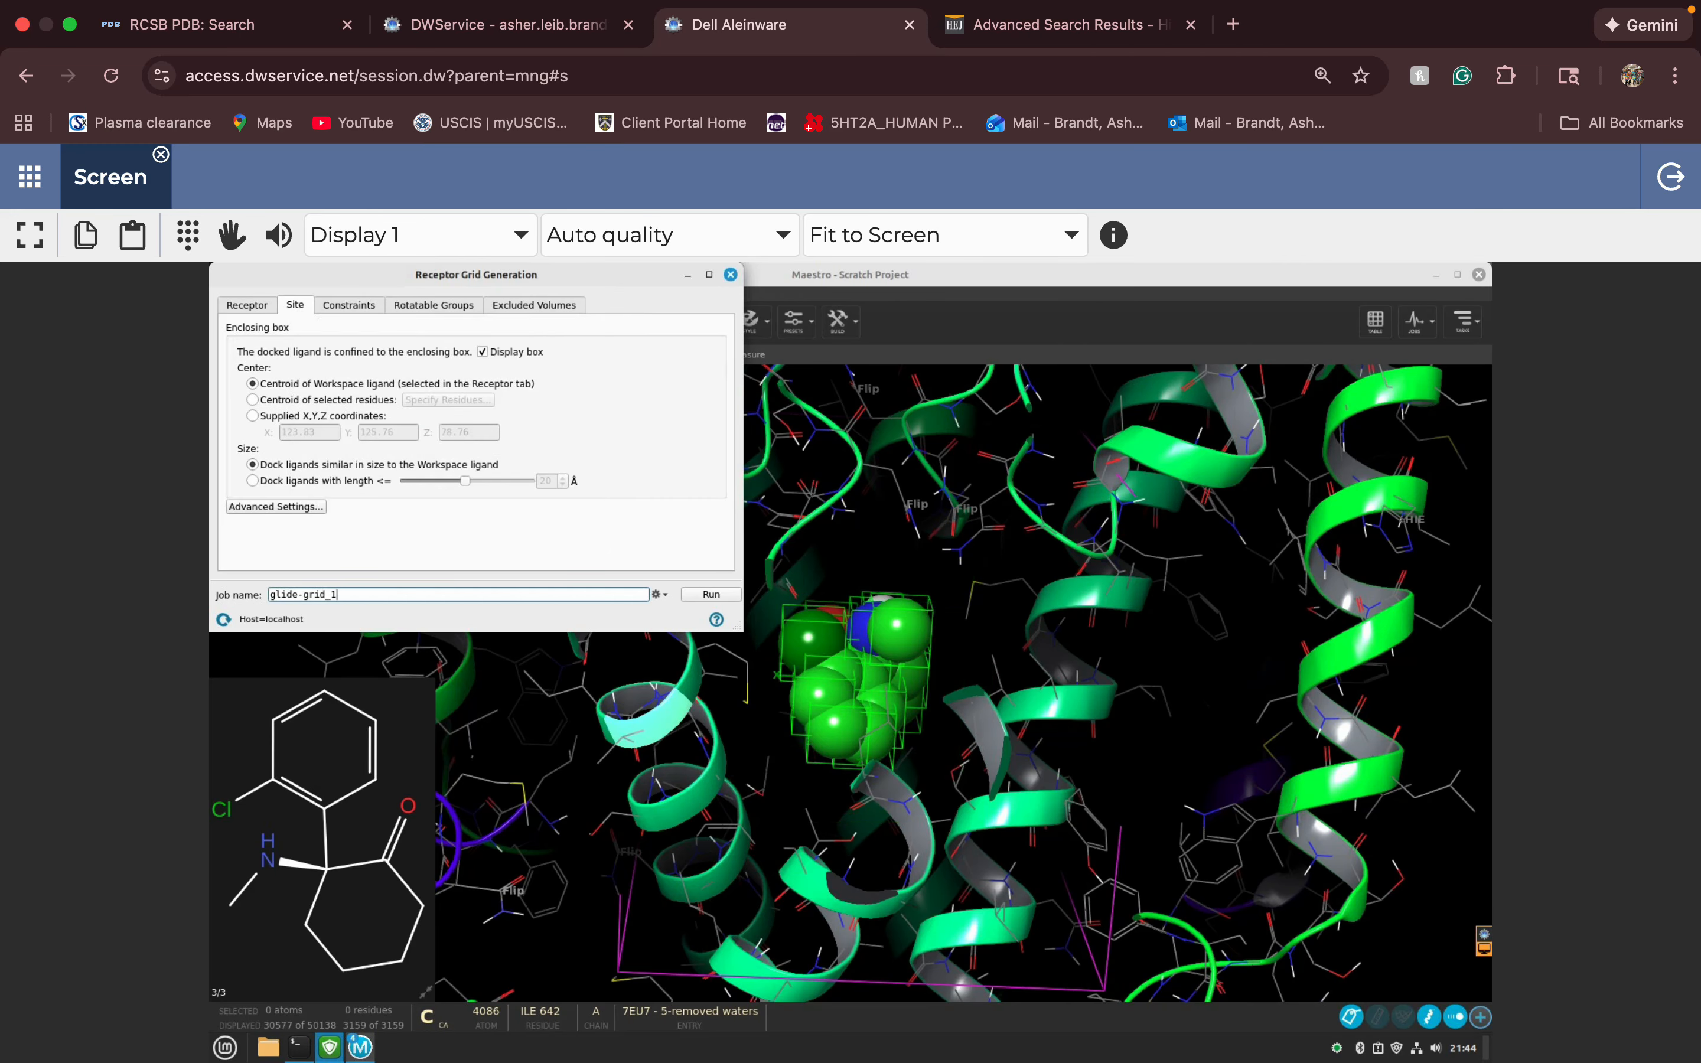
{"action": "left_click_drag", "start_coordinate": [478, 274], "coordinate": [702, 387]}
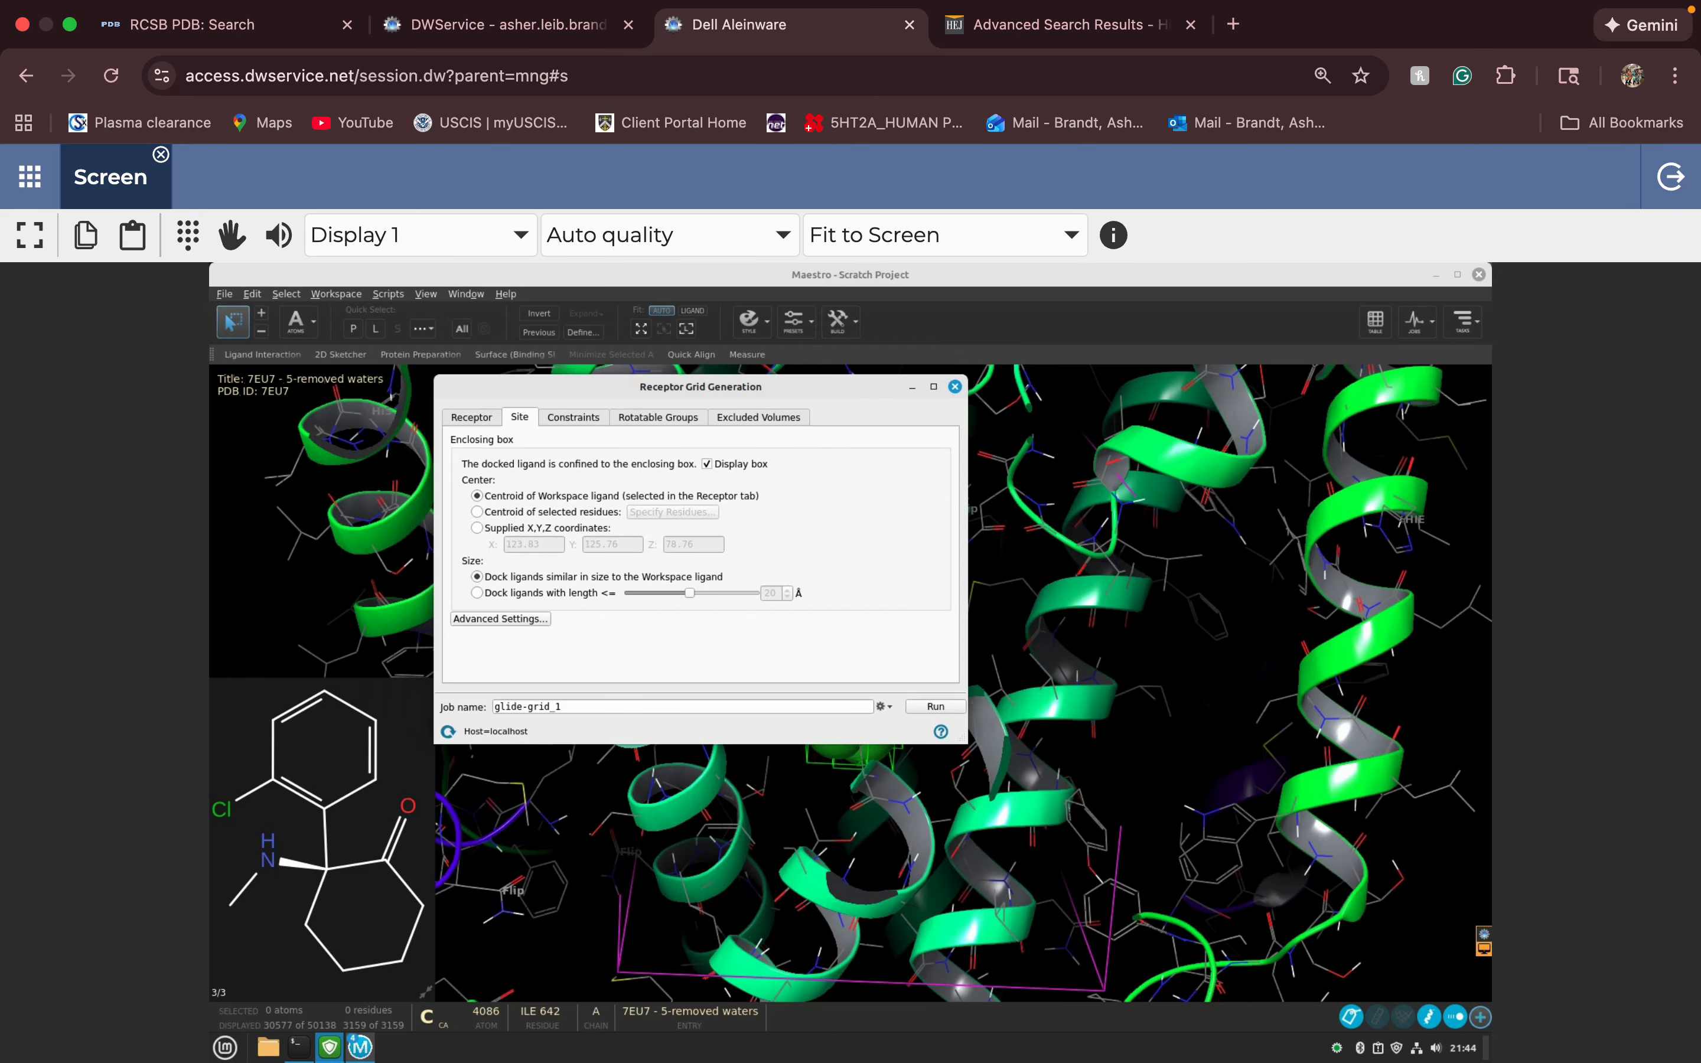
{"action": "left_click", "coordinate": [562, 706]}
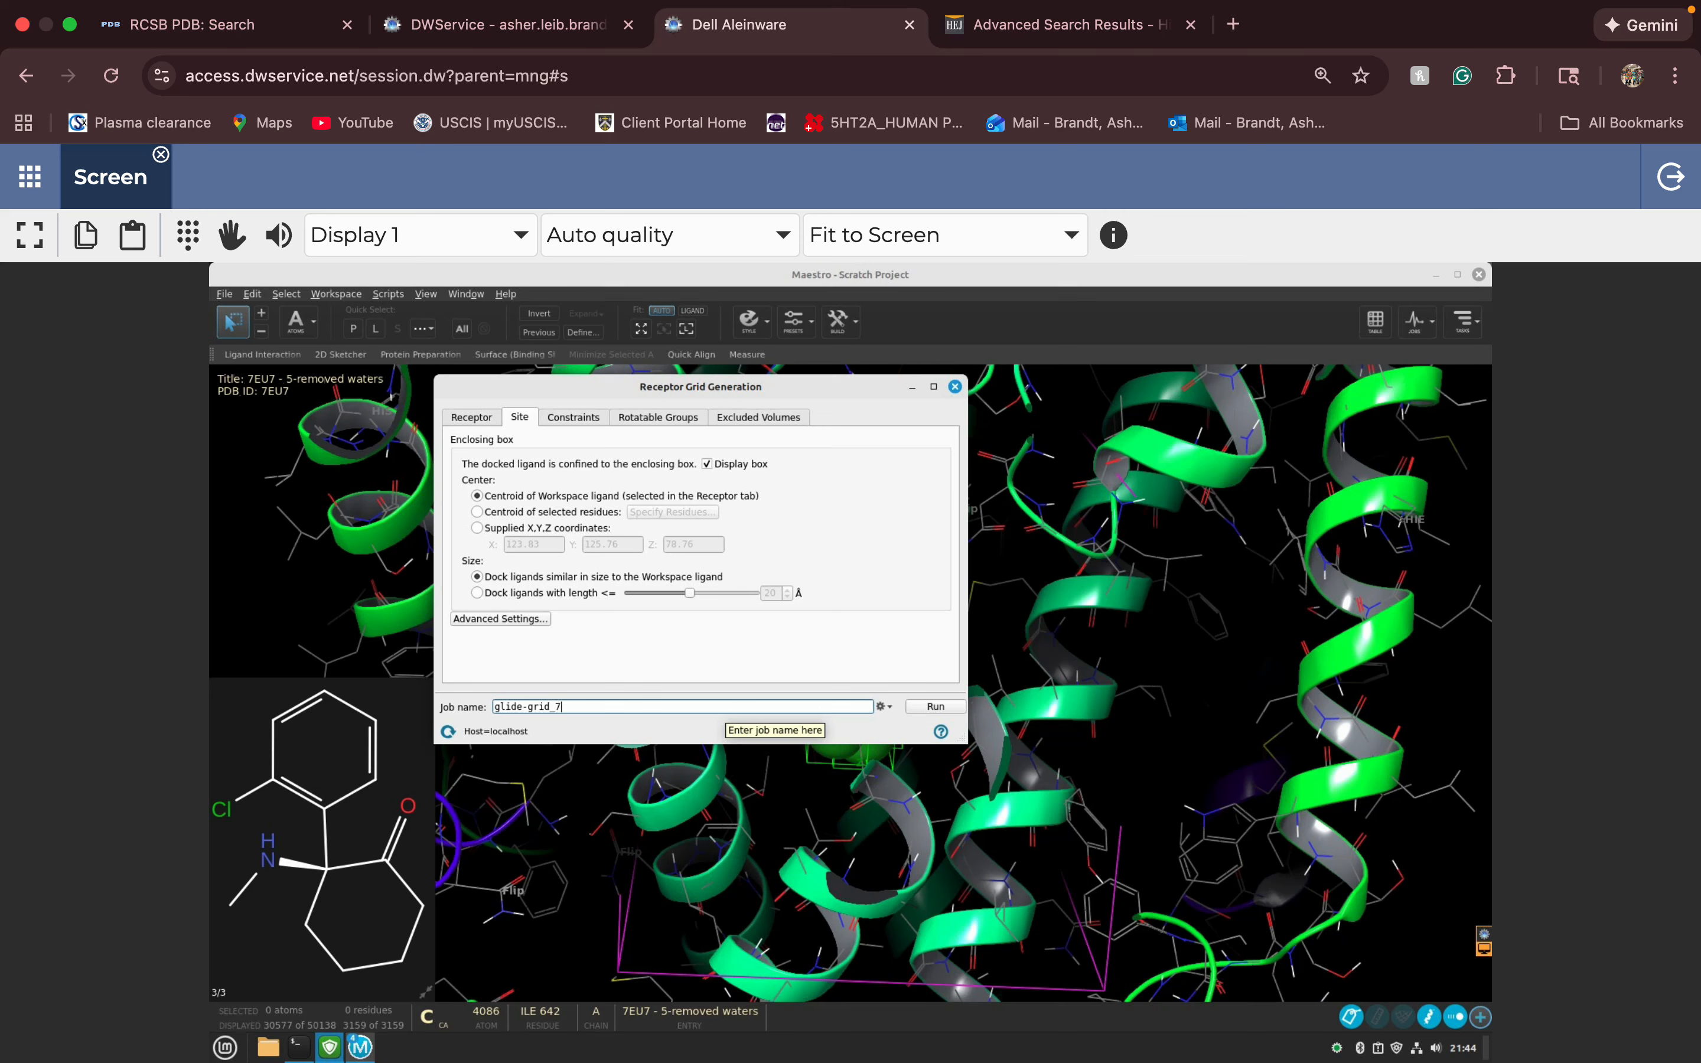
{"action": "type", "text": "EU7_"}
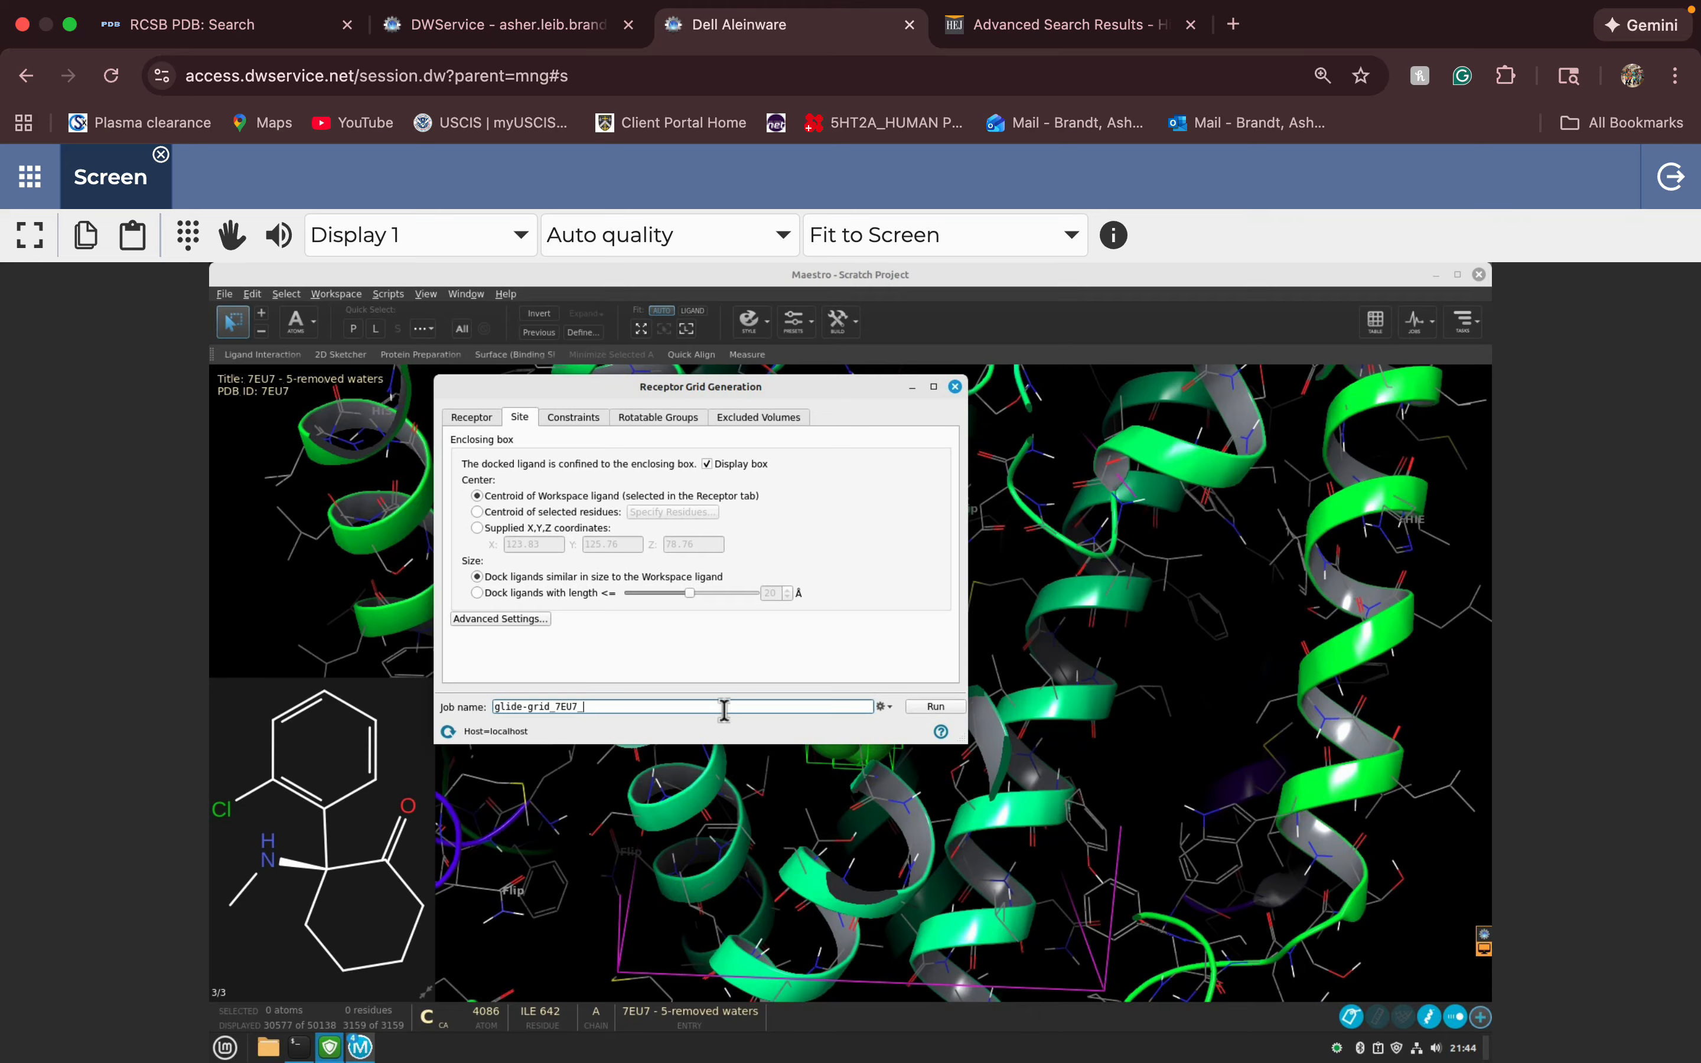
{"action": "type", "text": "tamine"}
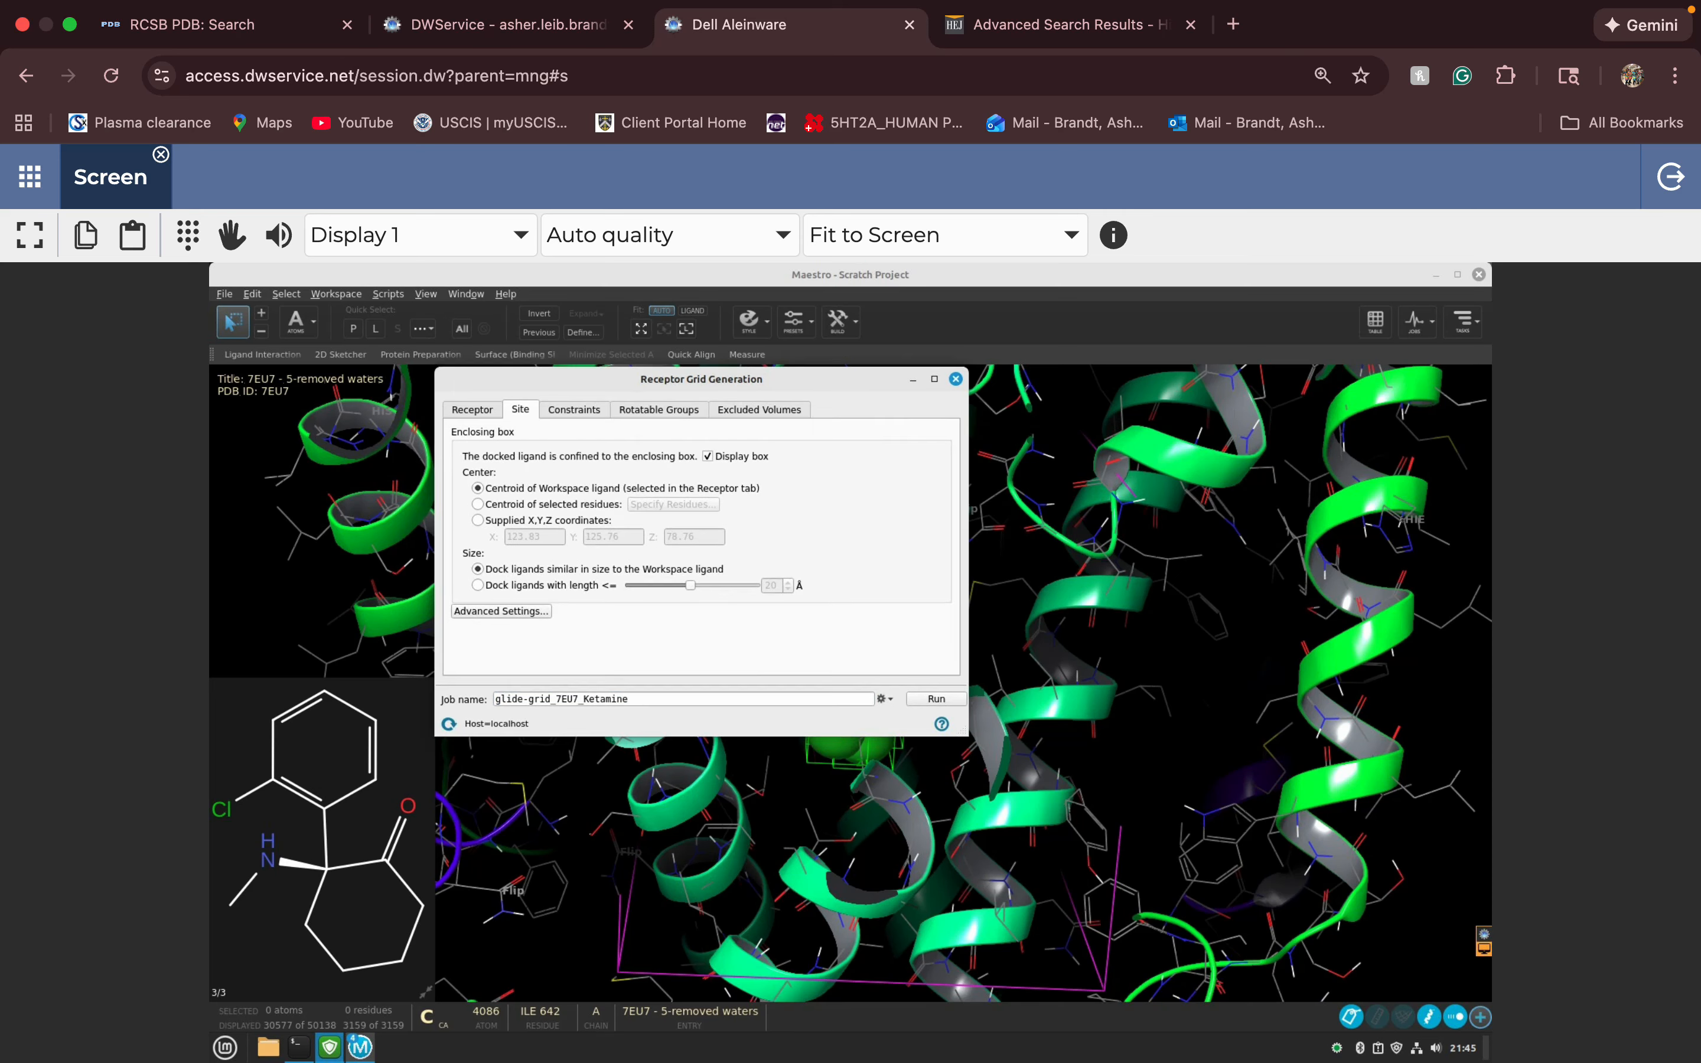
{"action": "key", "text": "Return"}
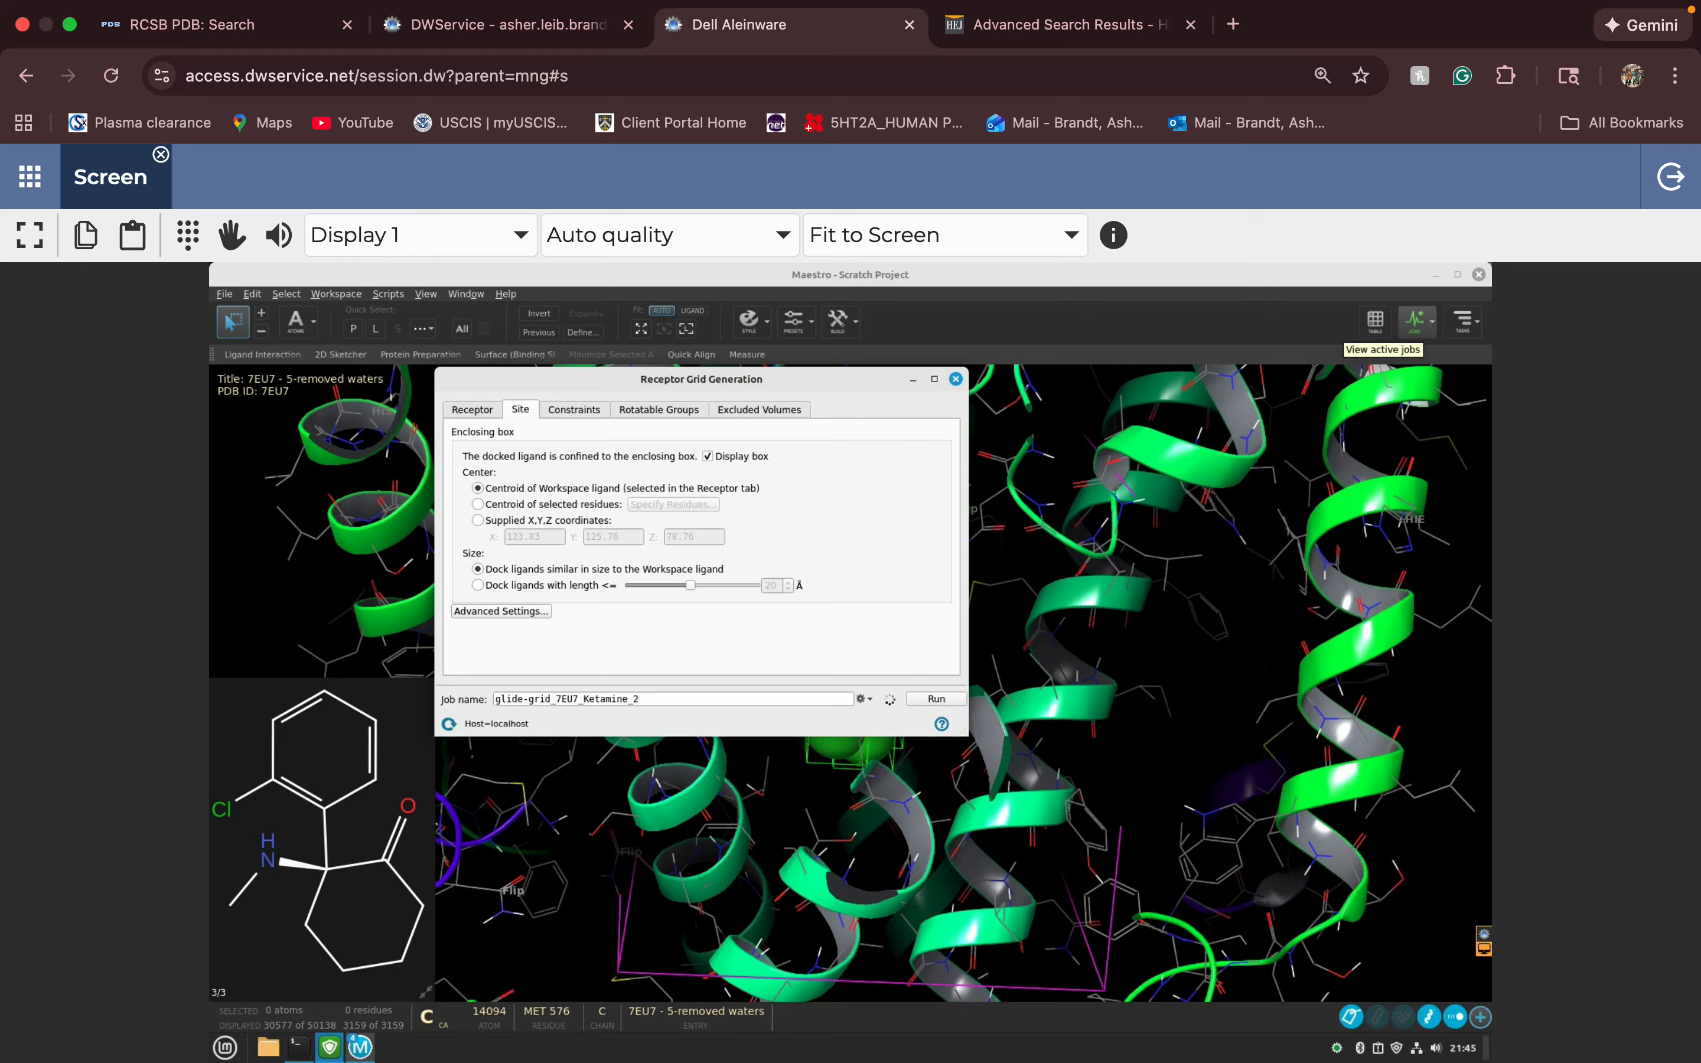
- Check the running grid job's status and log in the job monitor, then close the monitor
{"action": "left_click", "coordinate": [1416, 322]}
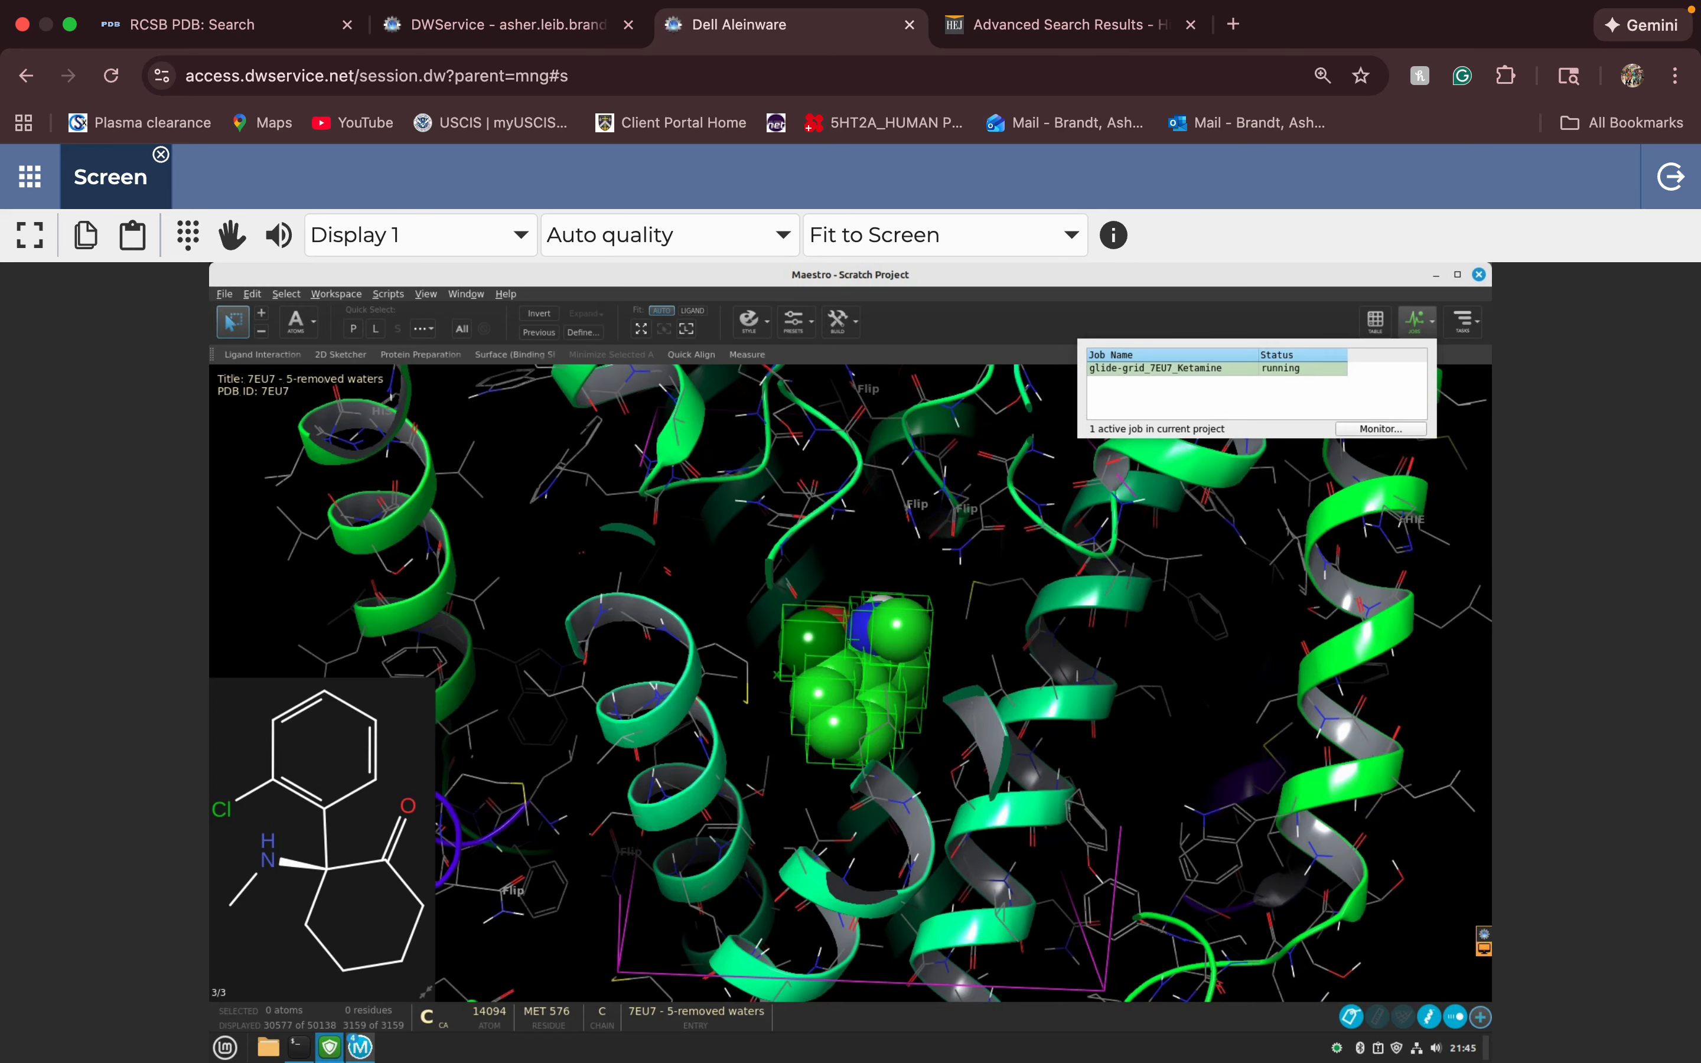
{"action": "left_click", "coordinate": [1380, 428]}
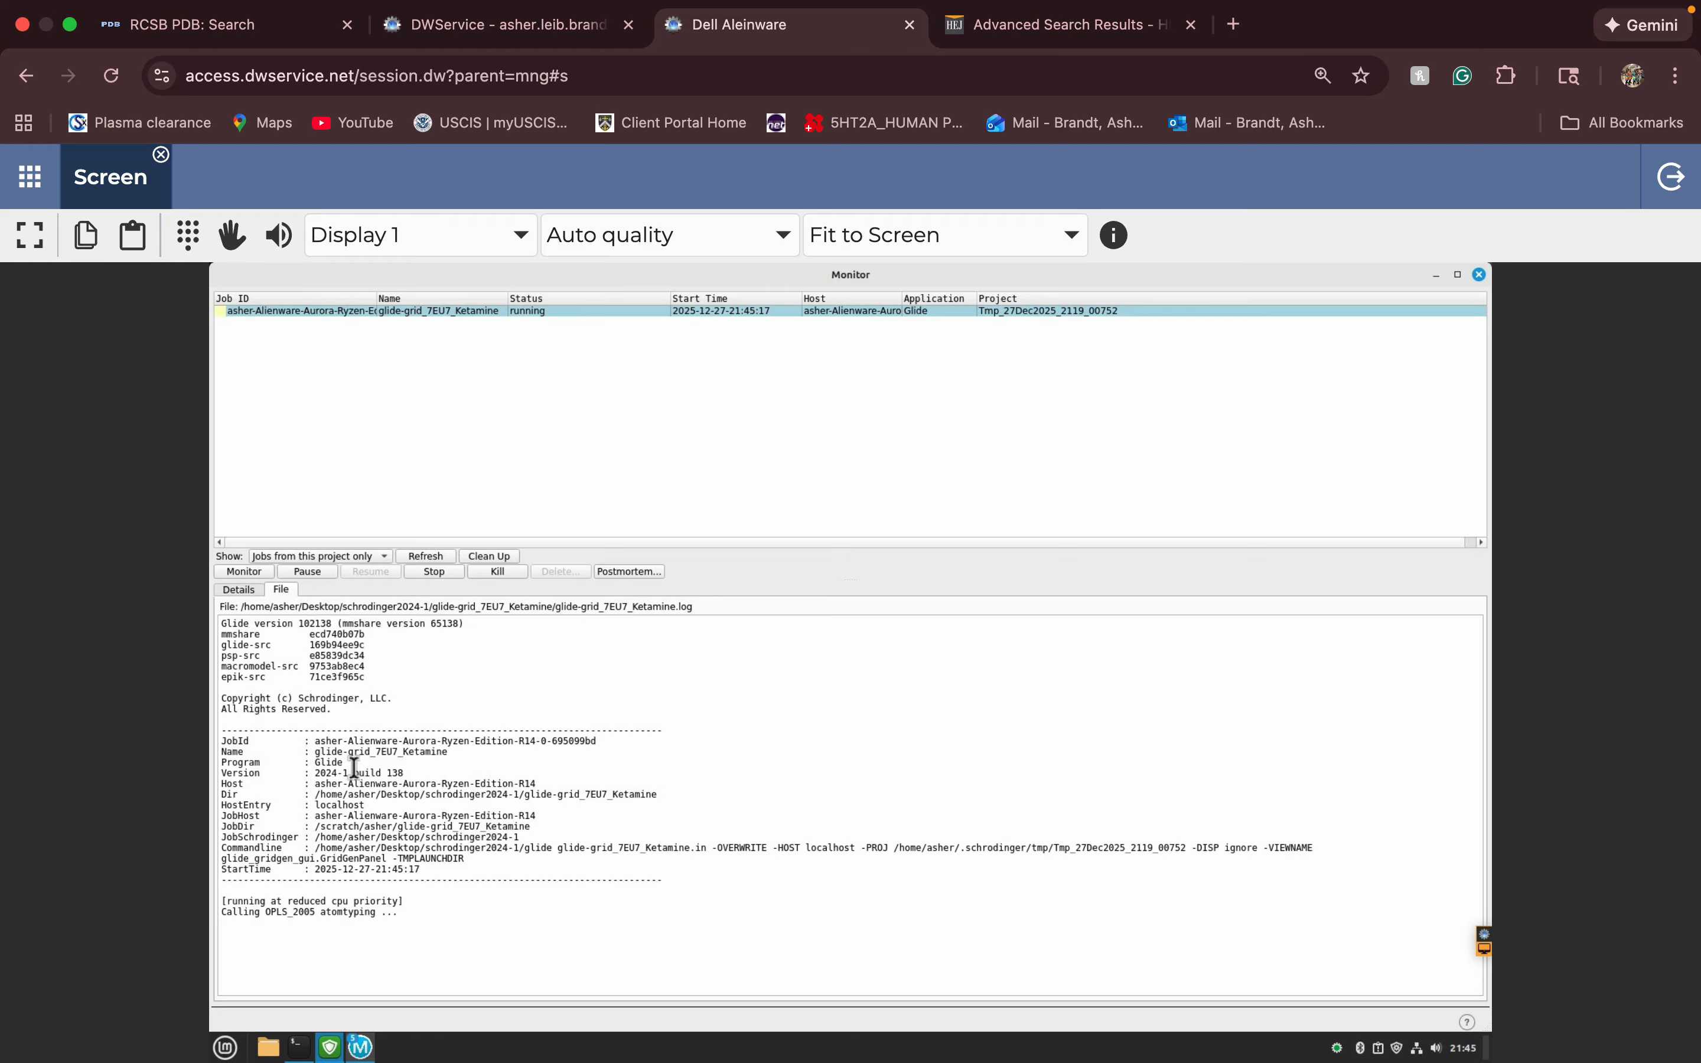
{"action": "left_click", "coordinate": [1479, 274]}
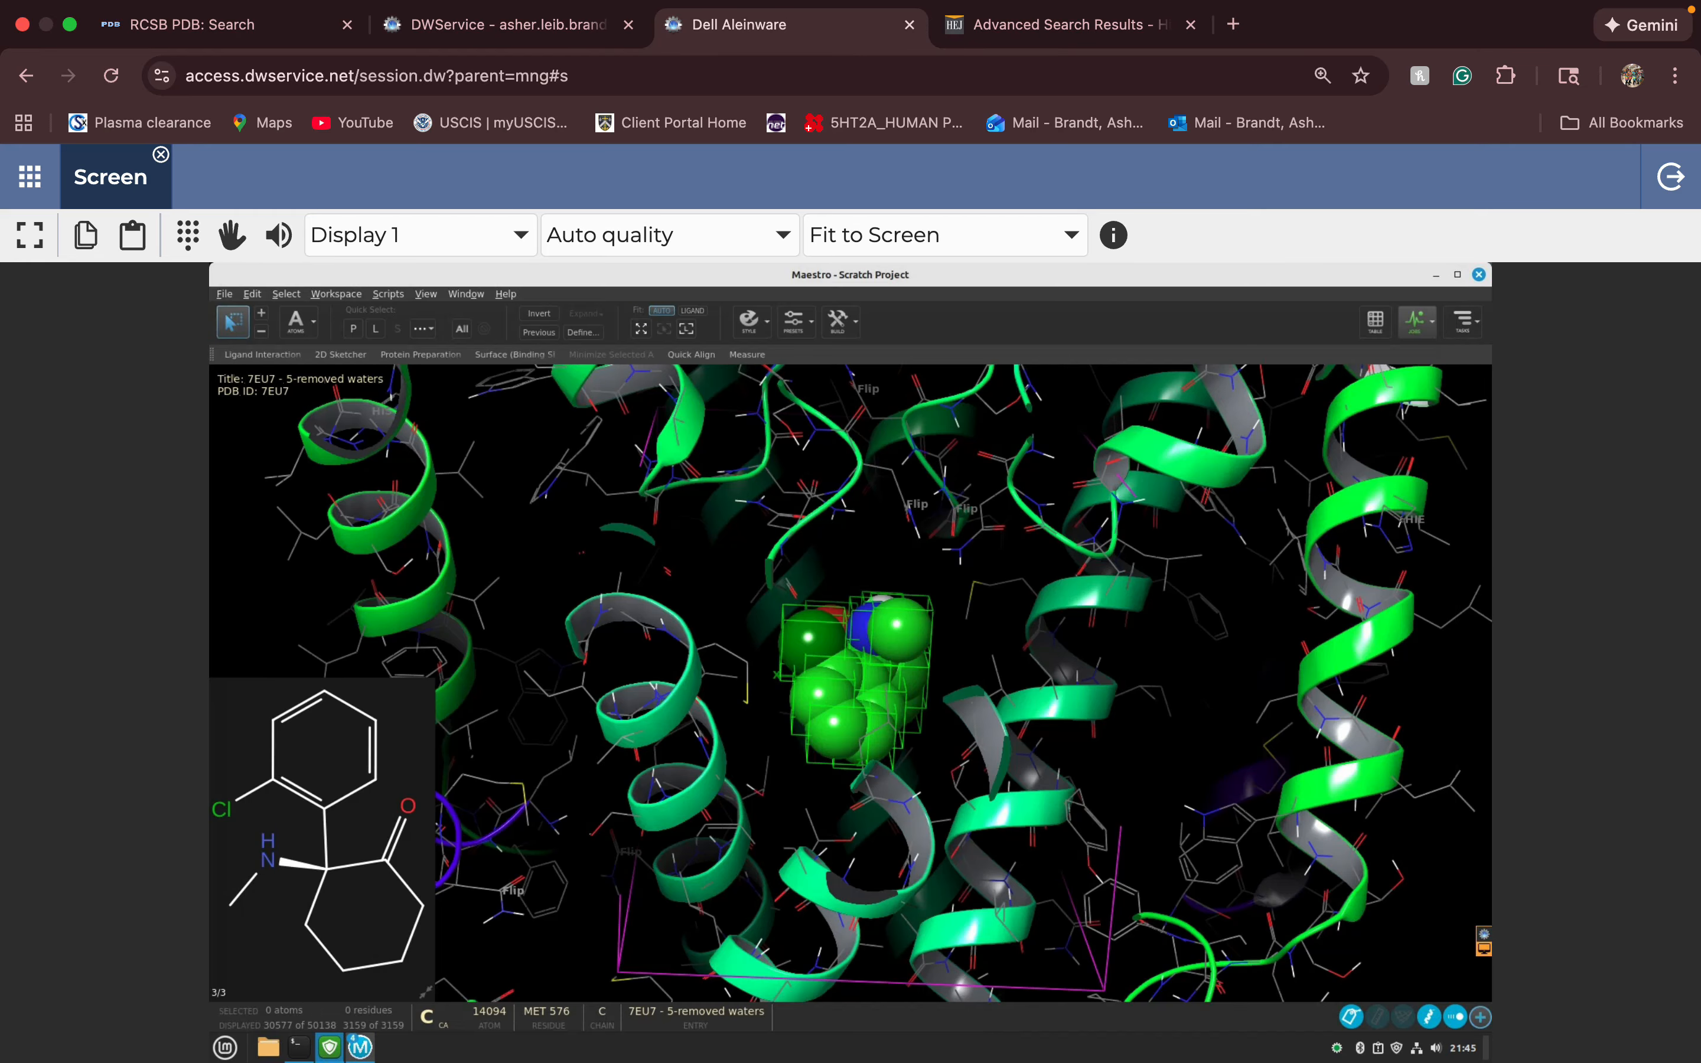